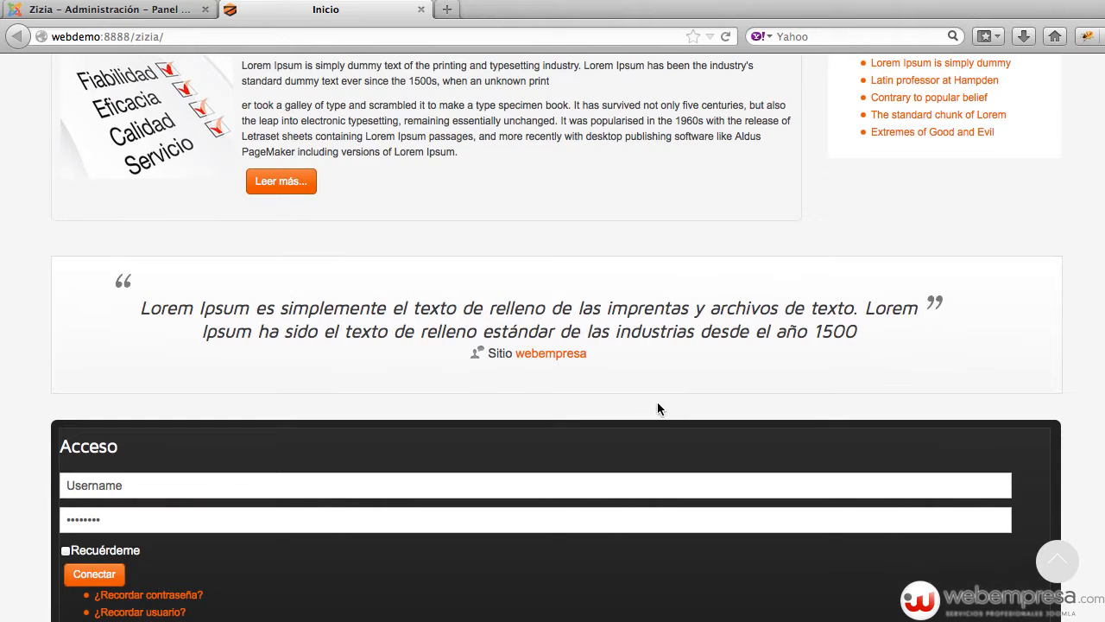
Look over the site's footer area, switch to the Joomla administration and open the module manager
scroll(662, 407, down, 3)
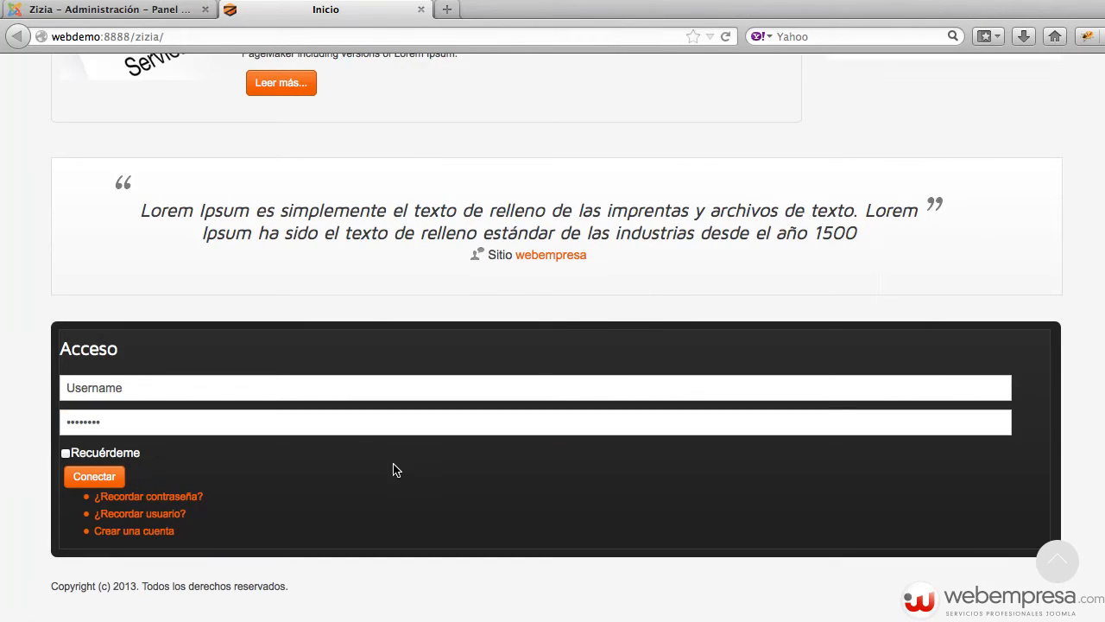
click(168, 380)
click(155, 15)
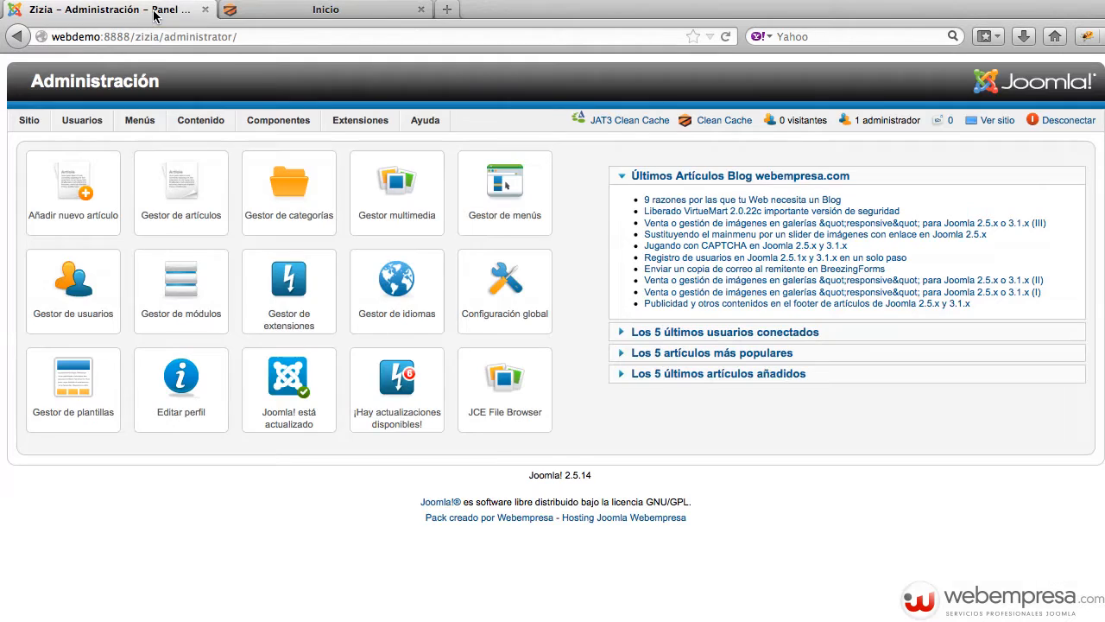
mouse_move(371, 125)
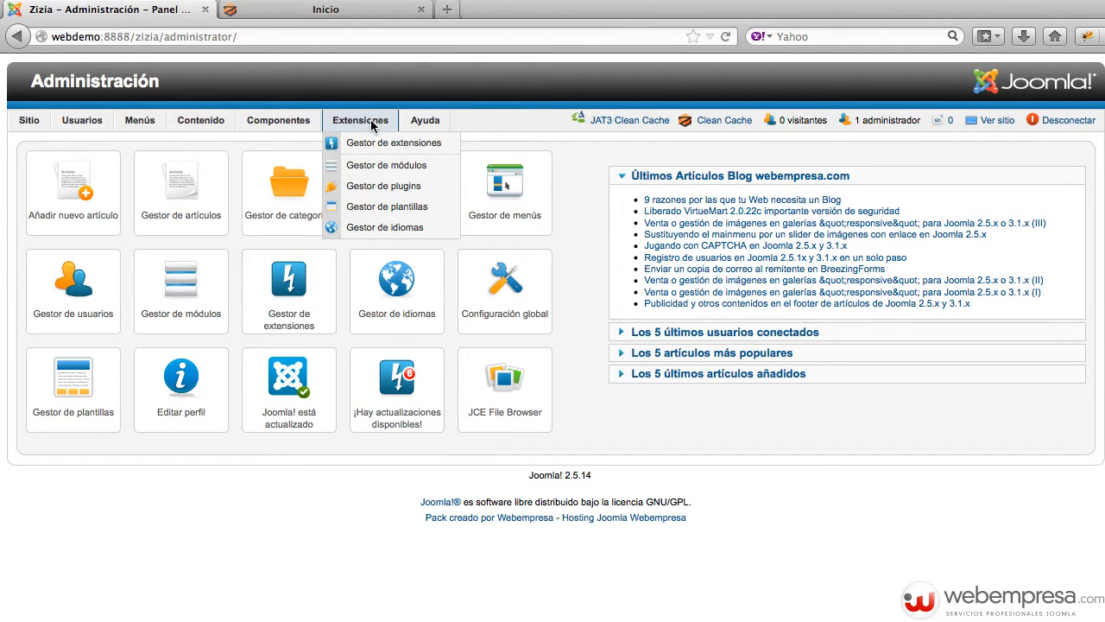
click(377, 171)
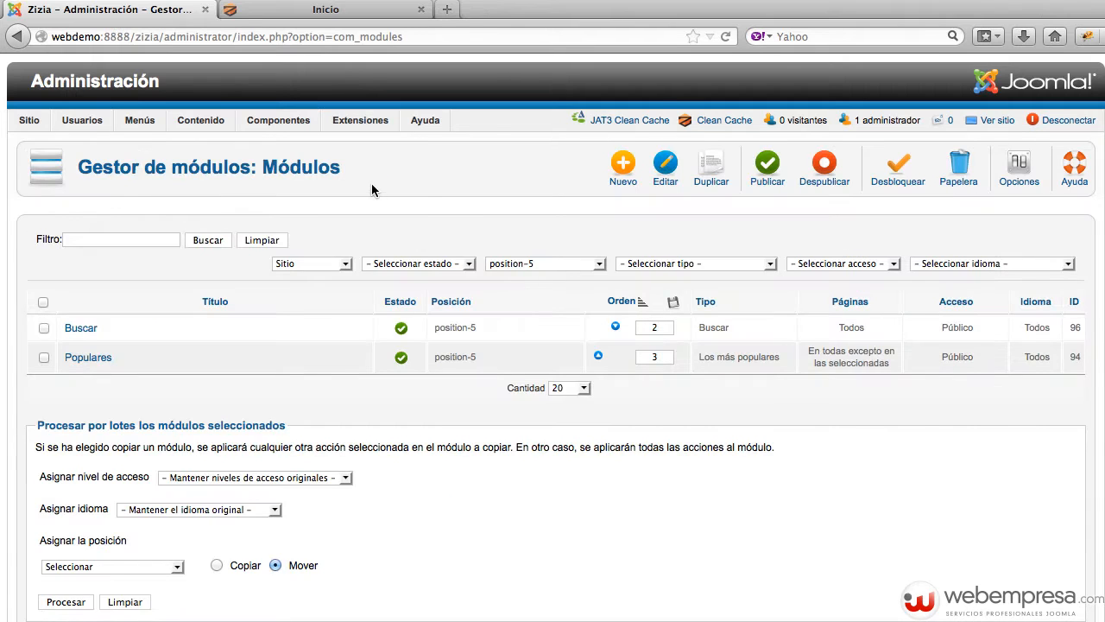
Add a new Últimas novedades module, title it Recientes and begin its position name with zt-
click(615, 167)
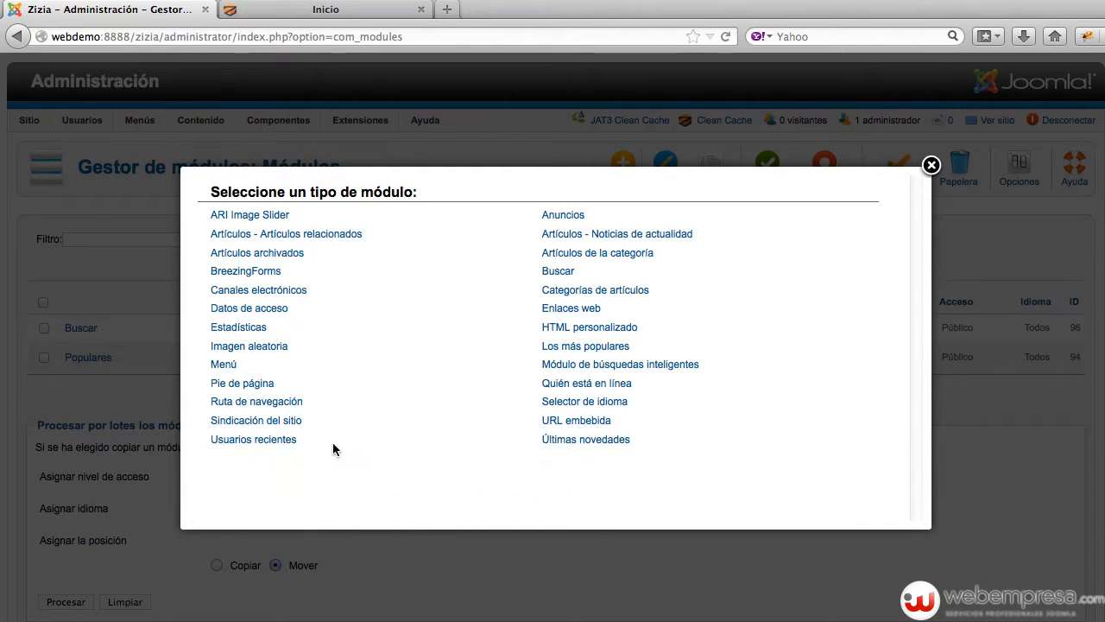
mouse_move(596, 444)
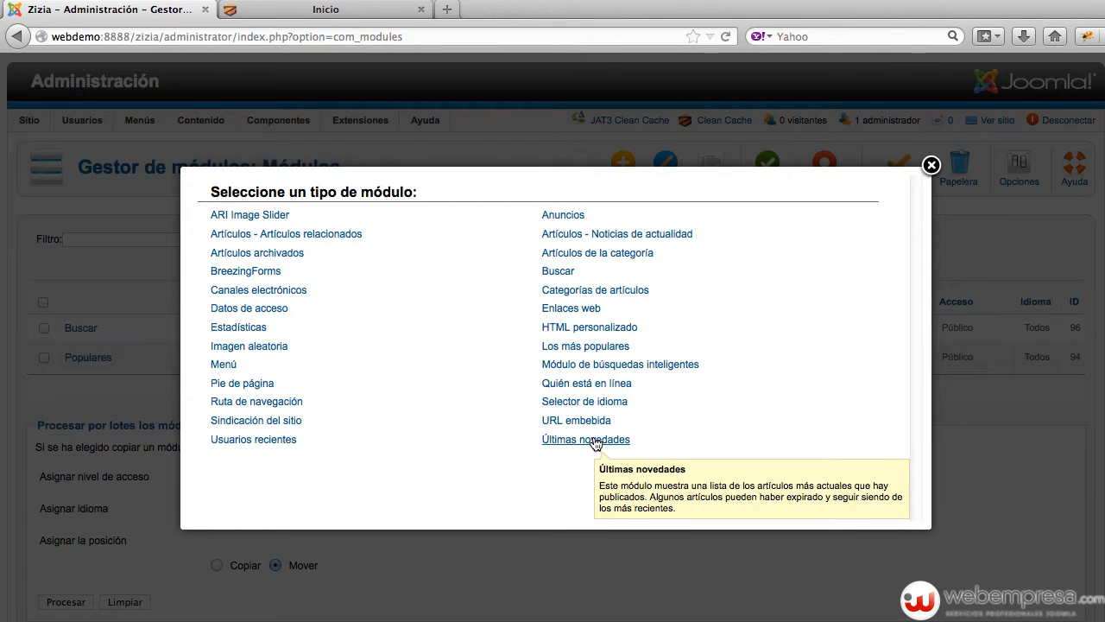
click(595, 442)
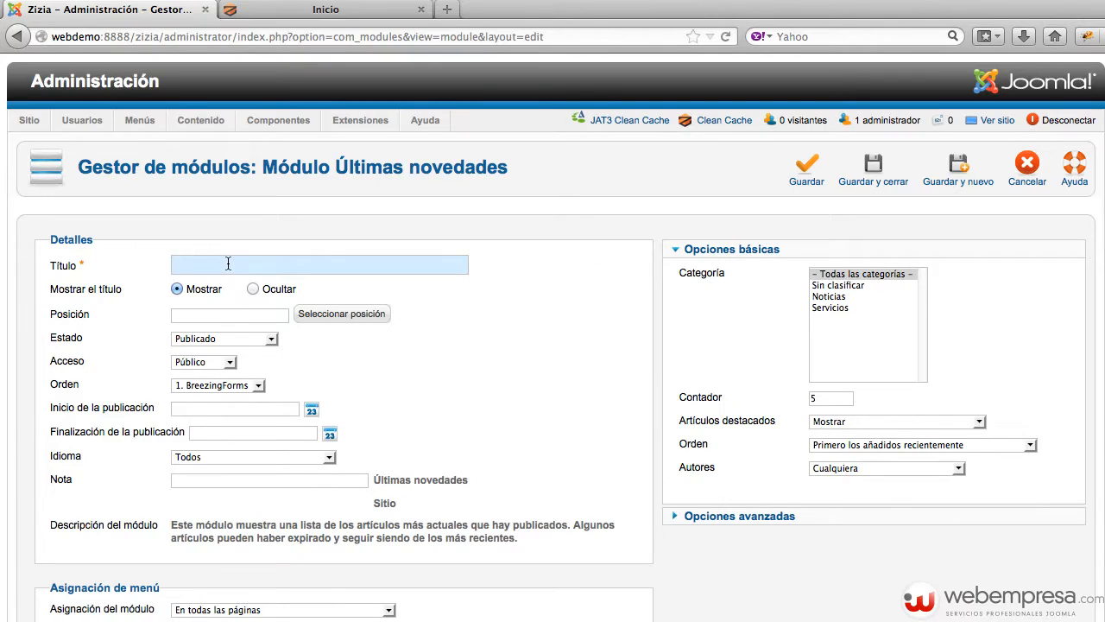
text(R)
text(zt-)
Show the template's module positions on the public site by adding ?tp=1 to its address, and examine those in the footer
click(302, 7)
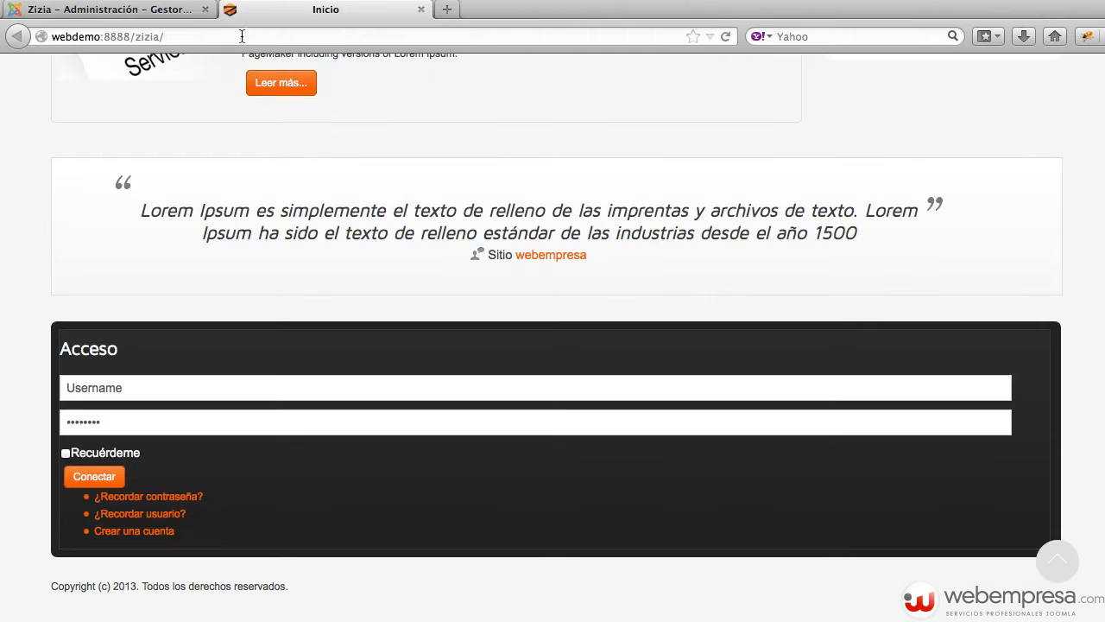
click(259, 35)
text(?tp)
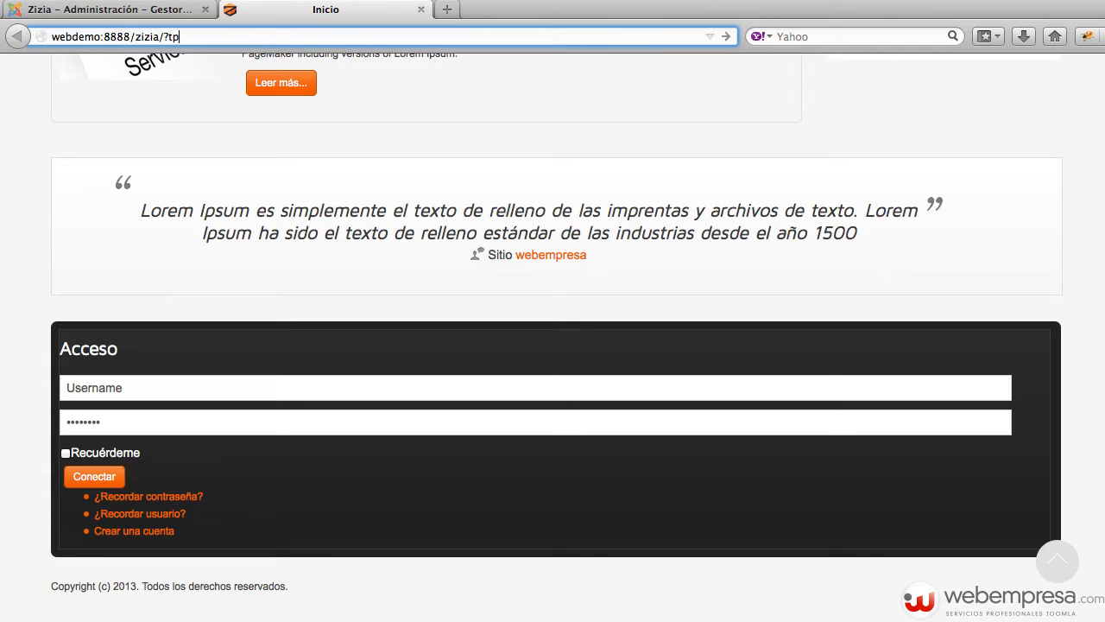
text(=1)
key(Return)
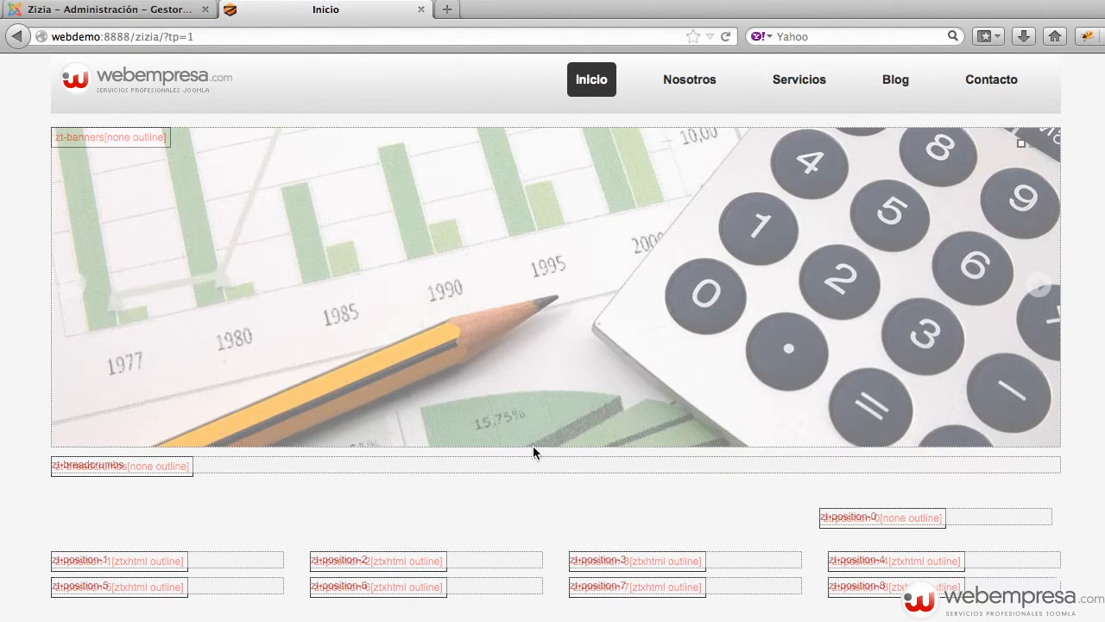
scroll(514, 473, down, 10)
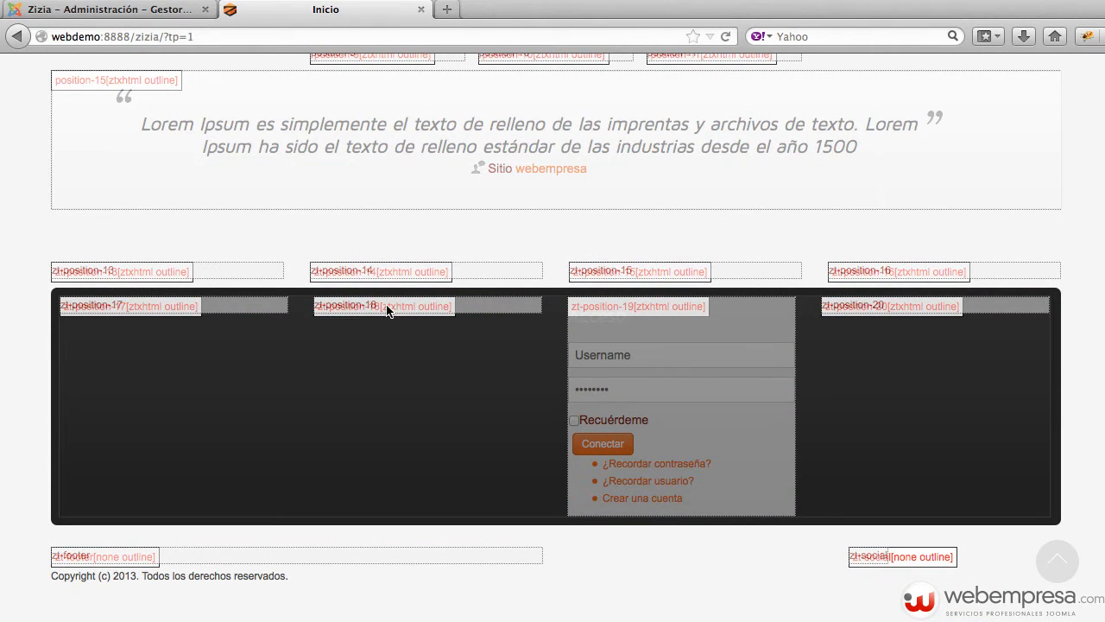
Assign the Recientes module to zt-position-18, restrict it to the Noticias category and save it
click(164, 10)
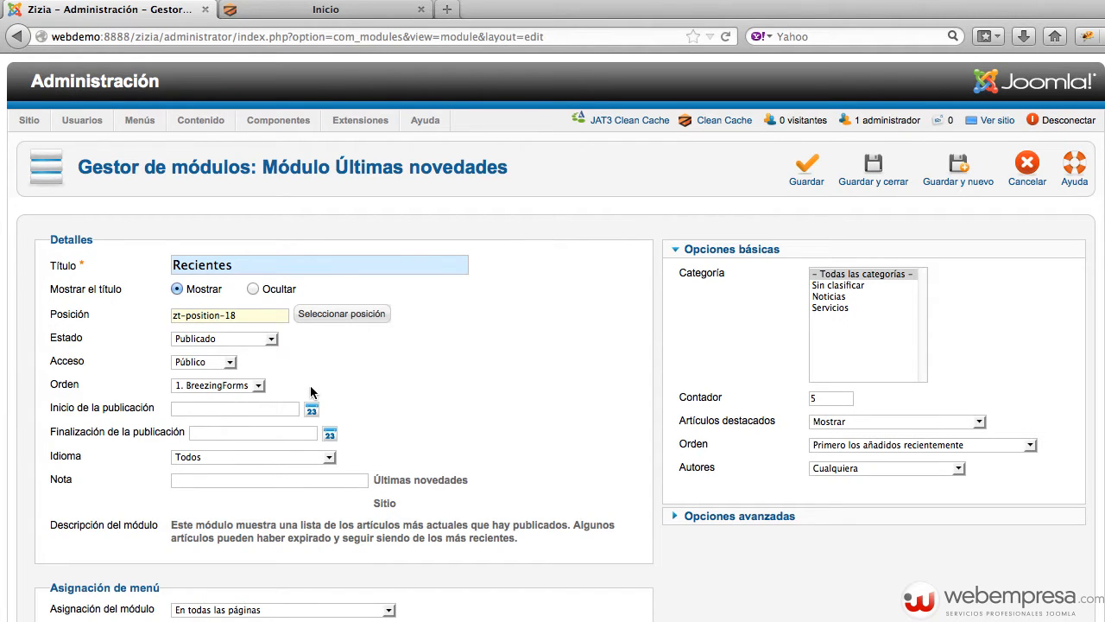
scroll(311, 392, down, 5)
scroll(432, 424, up, 5)
click(849, 297)
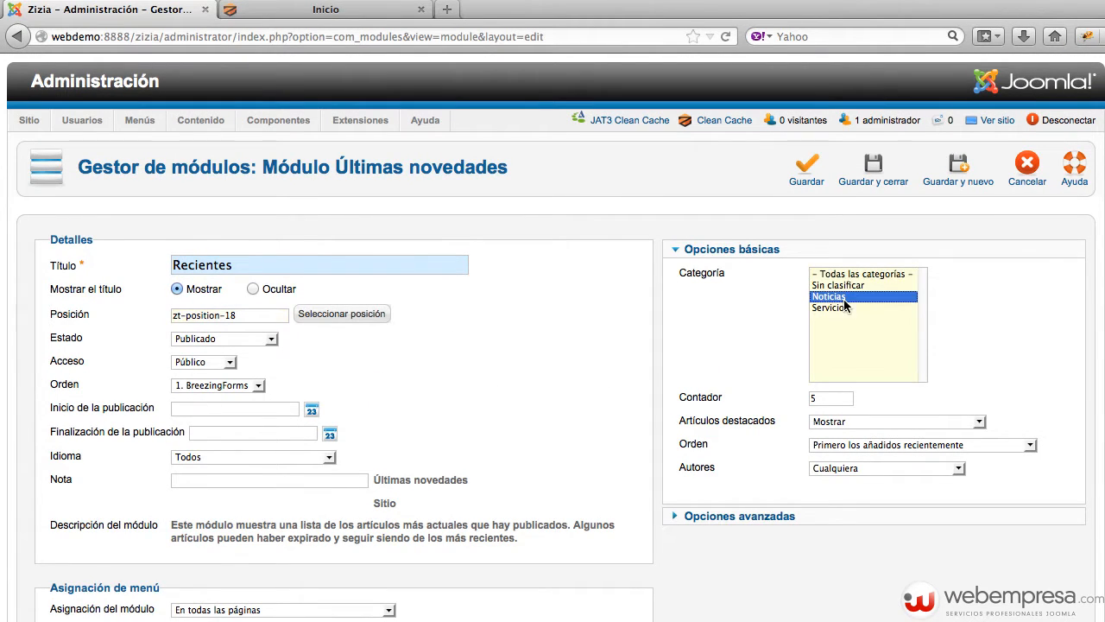
click(816, 186)
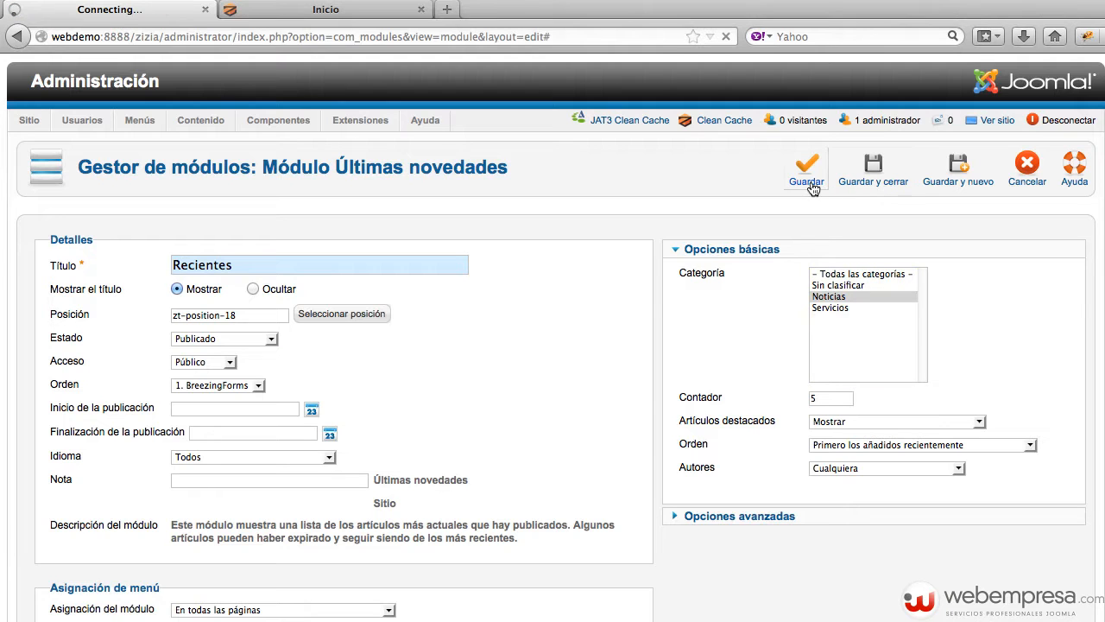
View the public site from the administration to check its footer, and close the Recientes module's settings
click(266, 13)
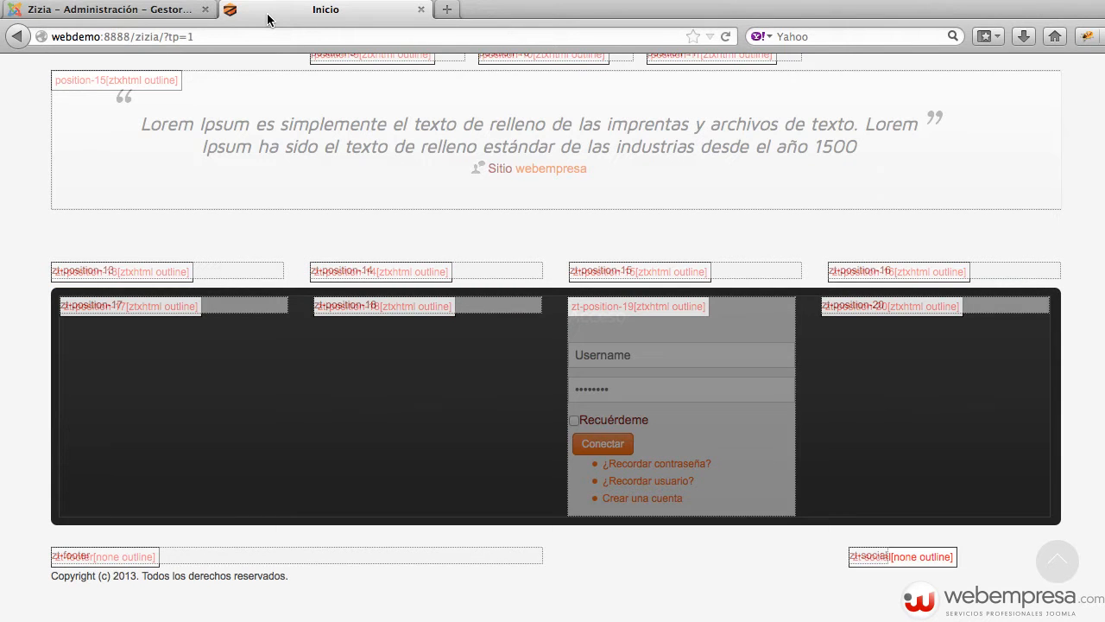
click(173, 10)
click(1004, 120)
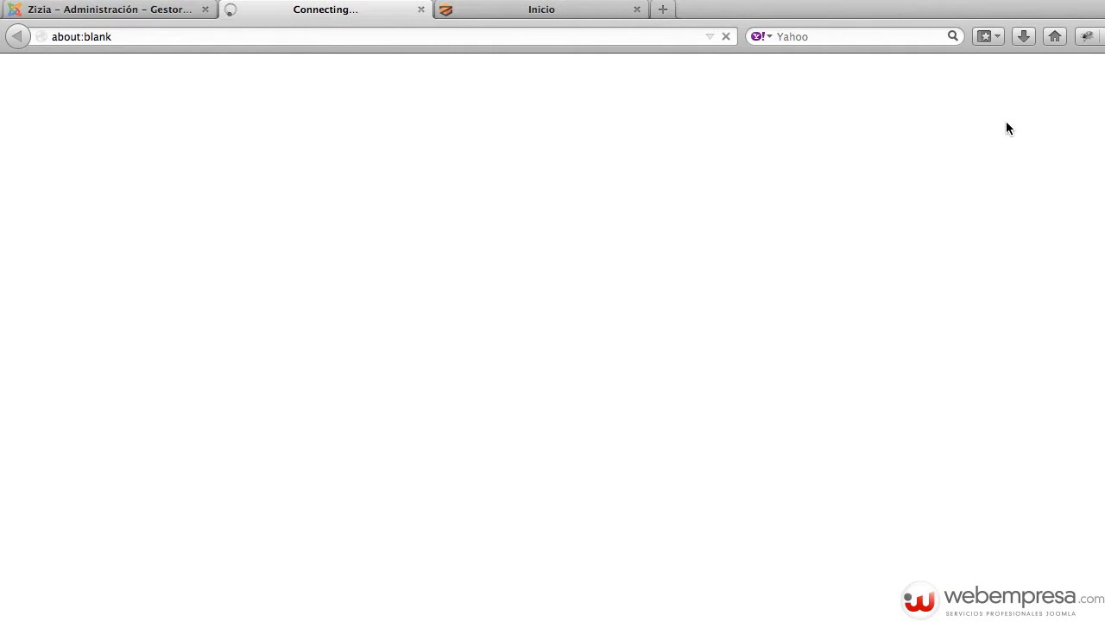
scroll(748, 267, down, 10)
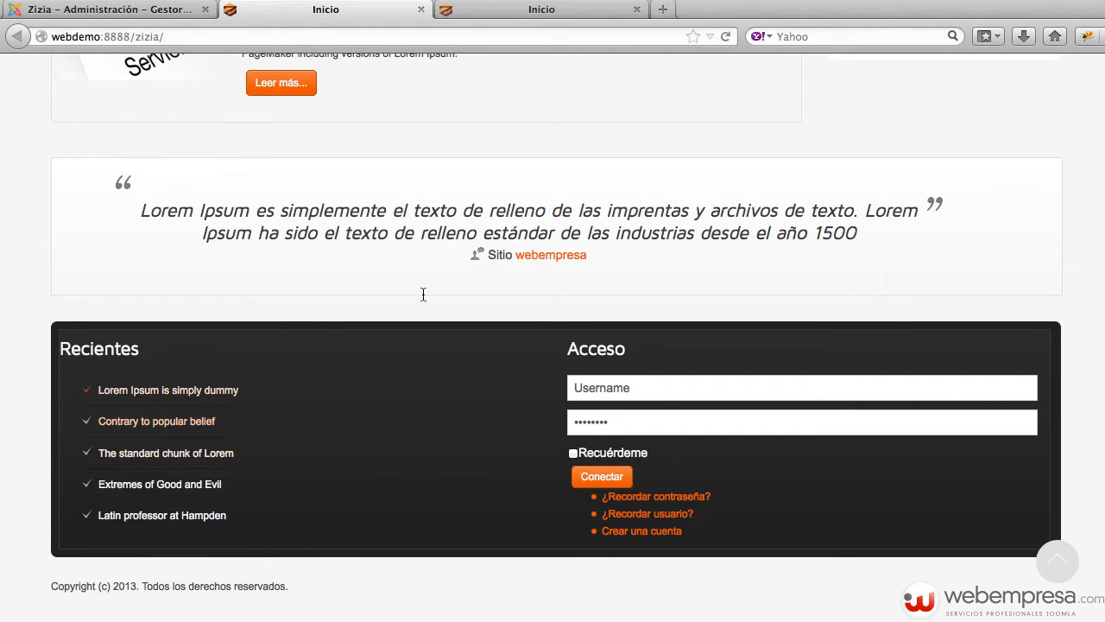
click(153, 12)
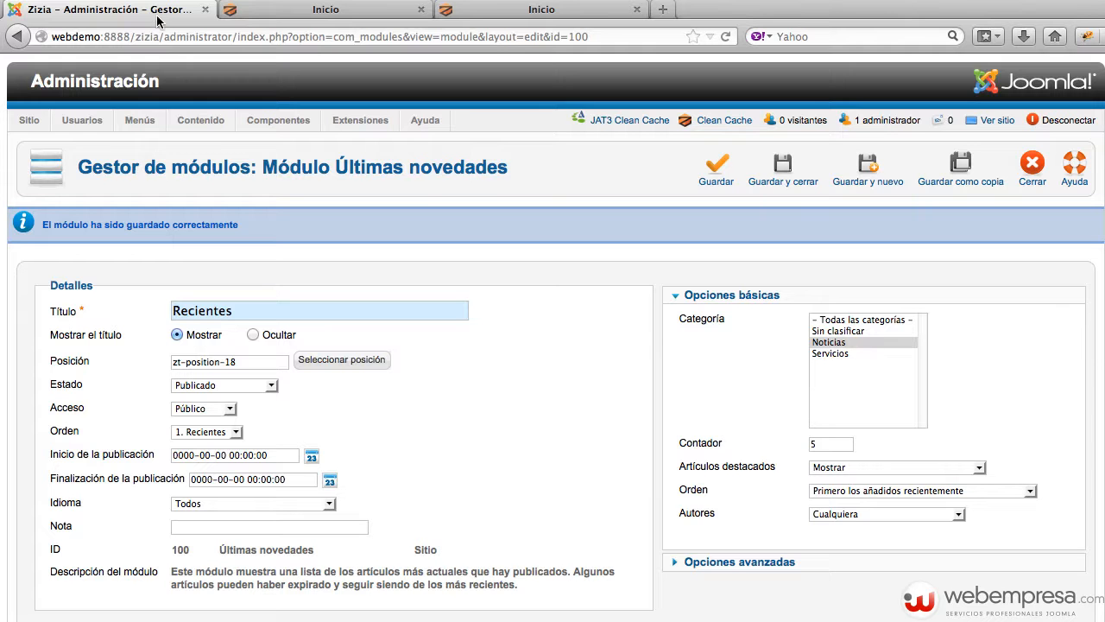
click(1035, 173)
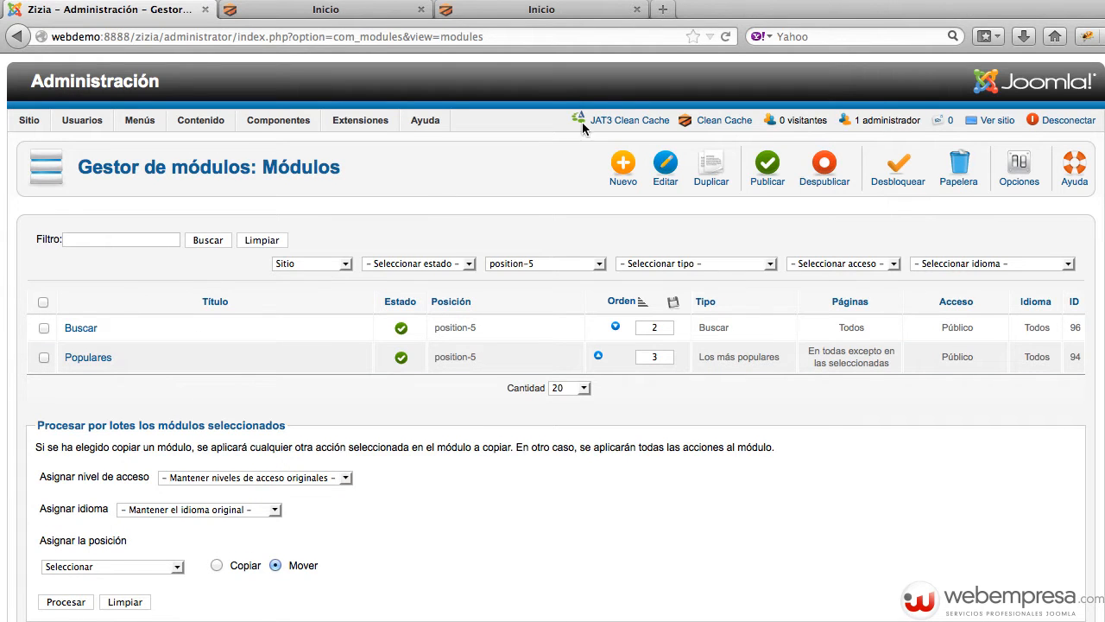
Search Google for "google maps" in a new tab and open the maps.google.com result
click(663, 10)
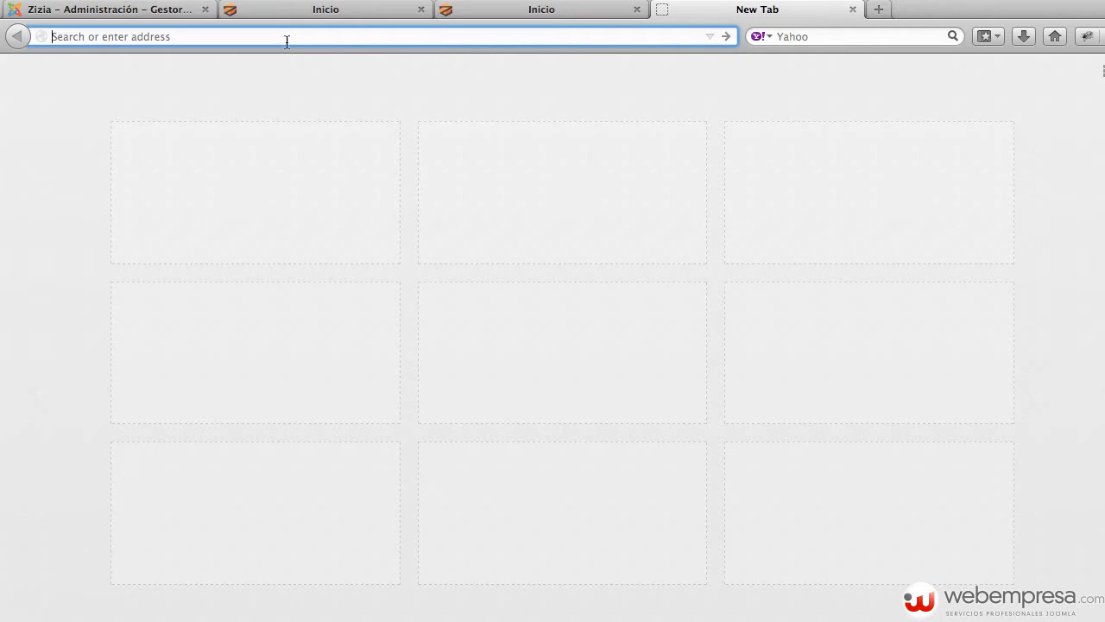
click(893, 36)
text(google maps)
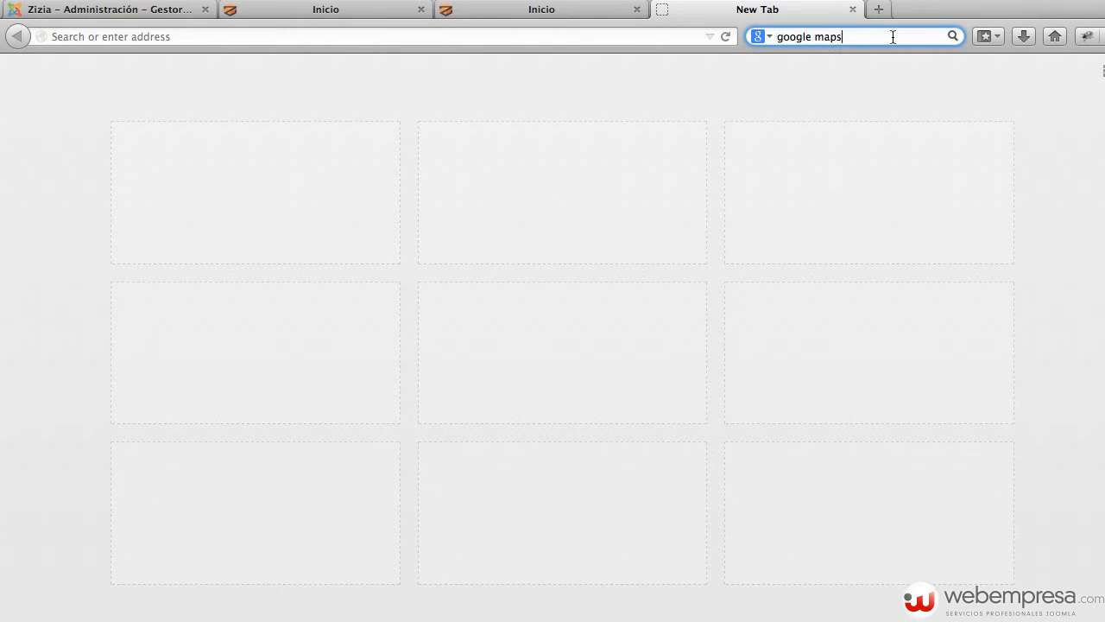
key(Return)
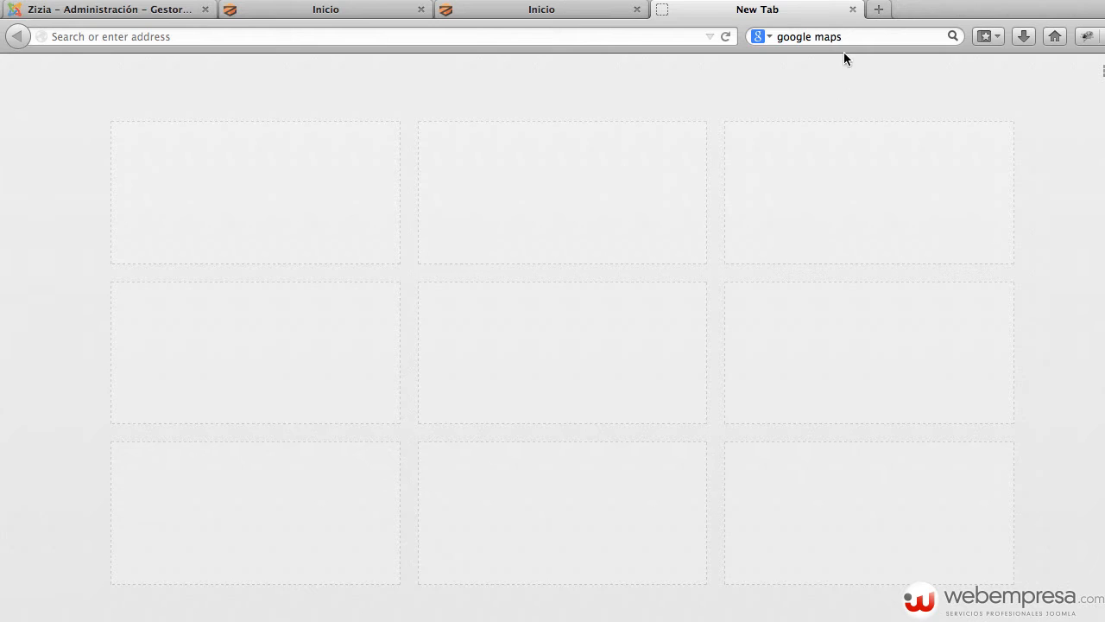
click(921, 35)
click(951, 36)
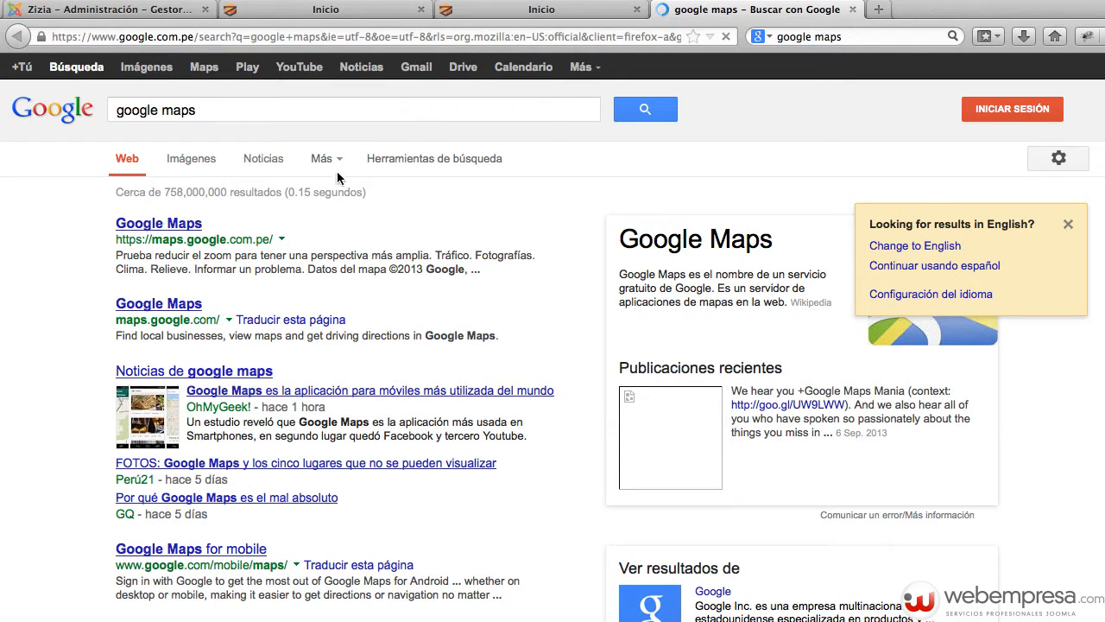
click(164, 306)
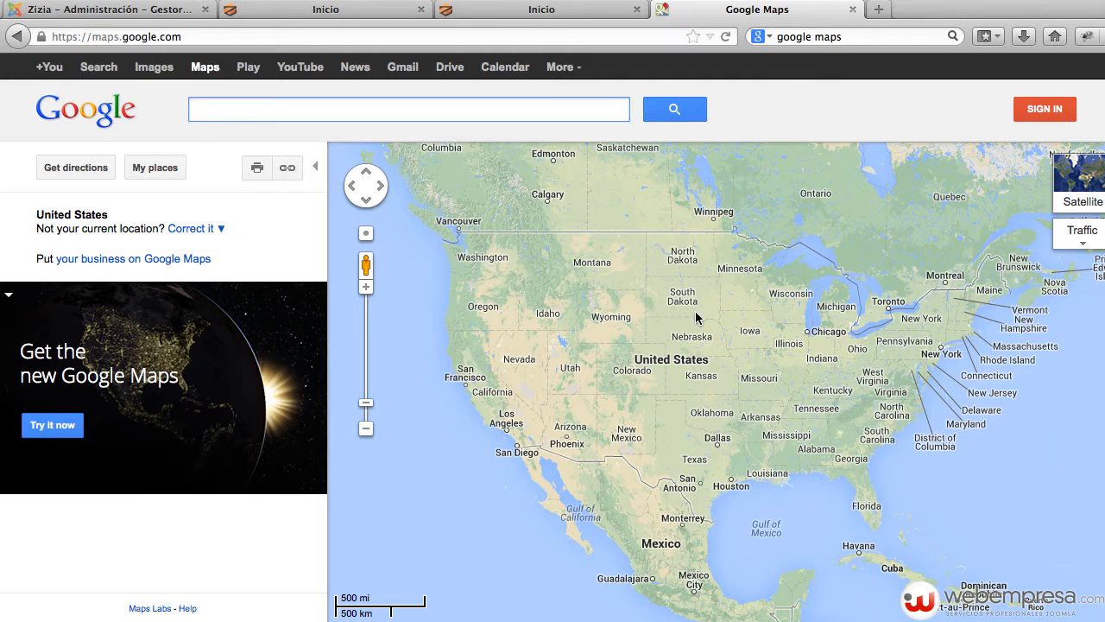
Bring the map from the United States to Spain and zoom in on the area around Madrid
drag(698, 316, 547, 389)
drag(716, 348, 677, 298)
drag(926, 363, 699, 386)
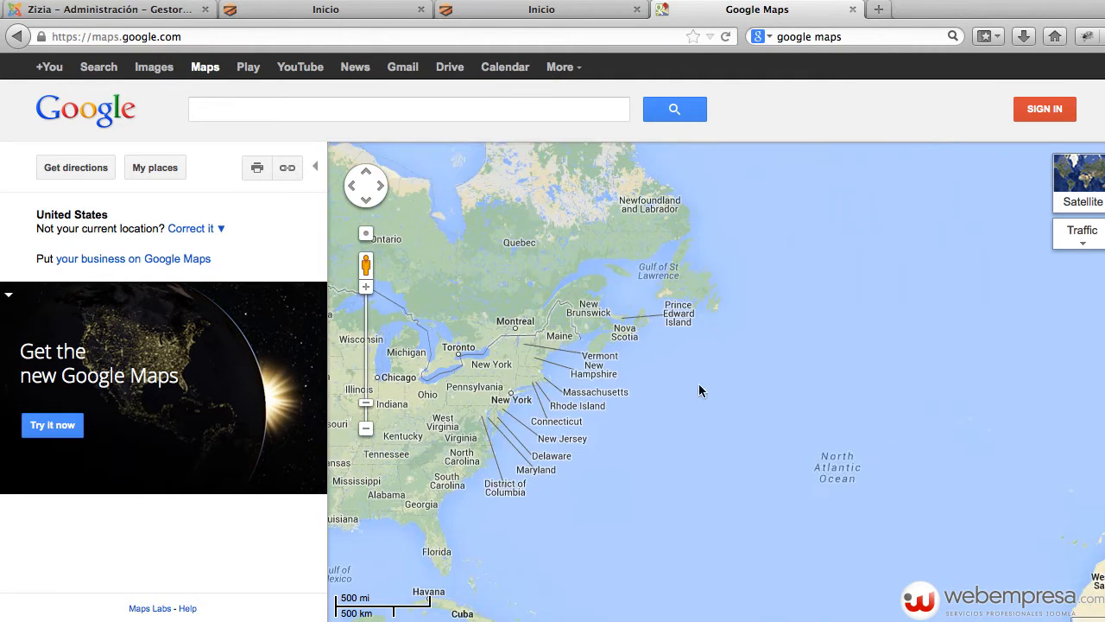
drag(767, 383, 590, 412)
drag(700, 377, 613, 331)
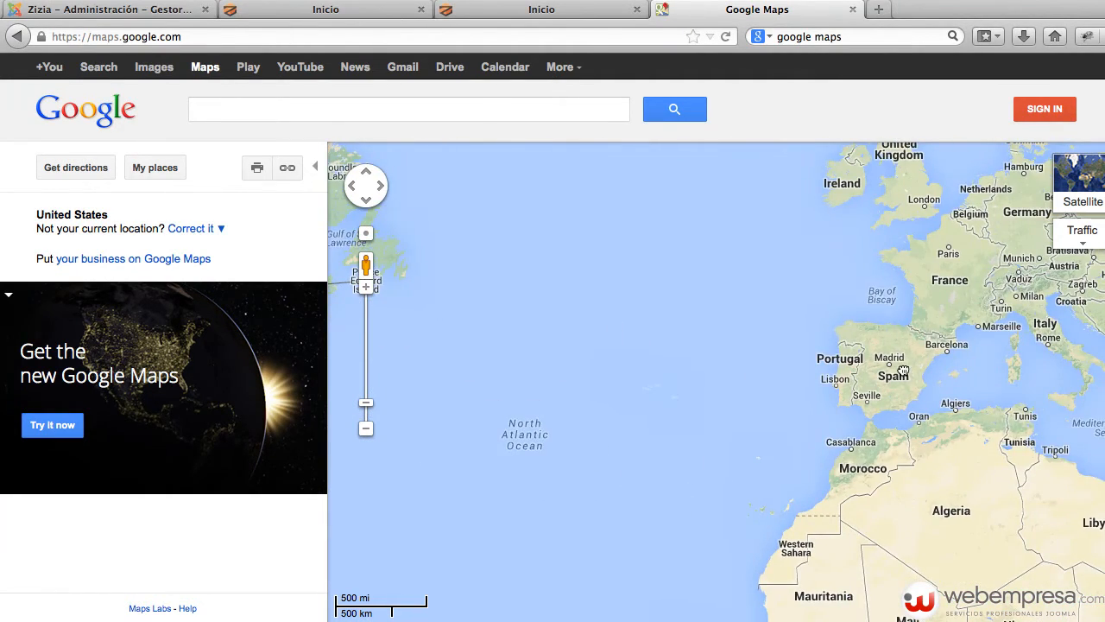
scroll(898, 364, up, 1)
scroll(895, 363, up, 1)
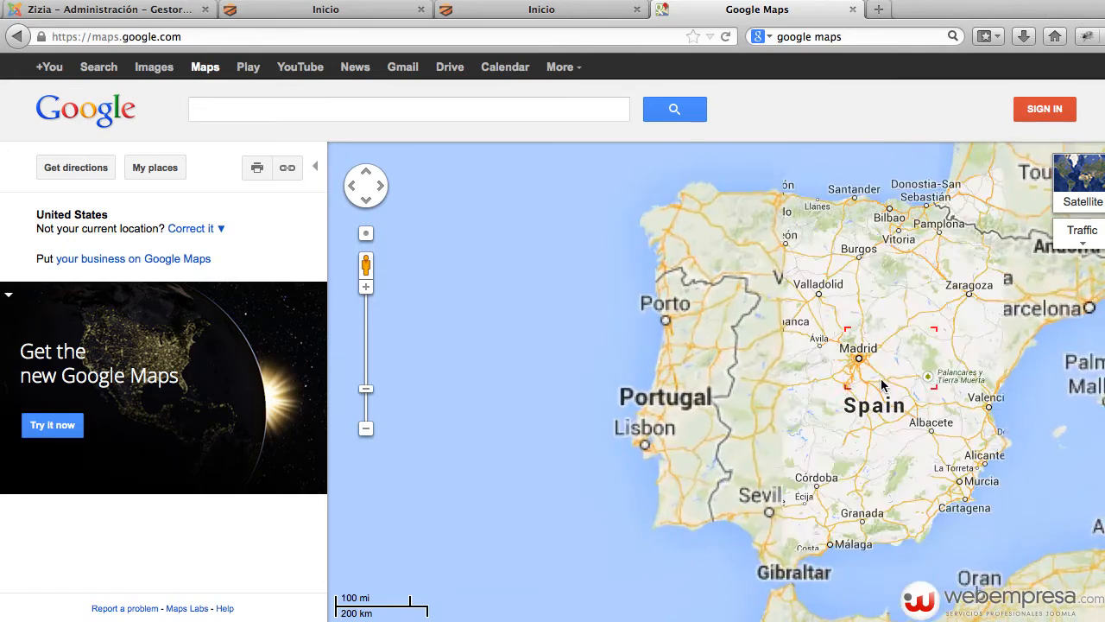
scroll(898, 359, up, 1)
drag(918, 348, 688, 378)
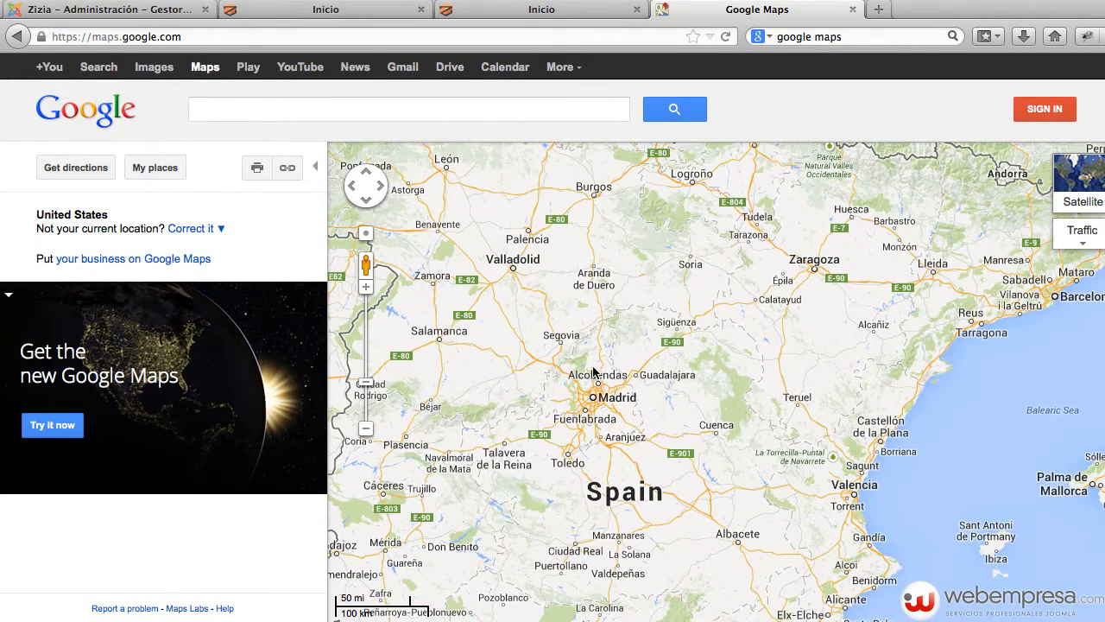
scroll(593, 371, up, 1)
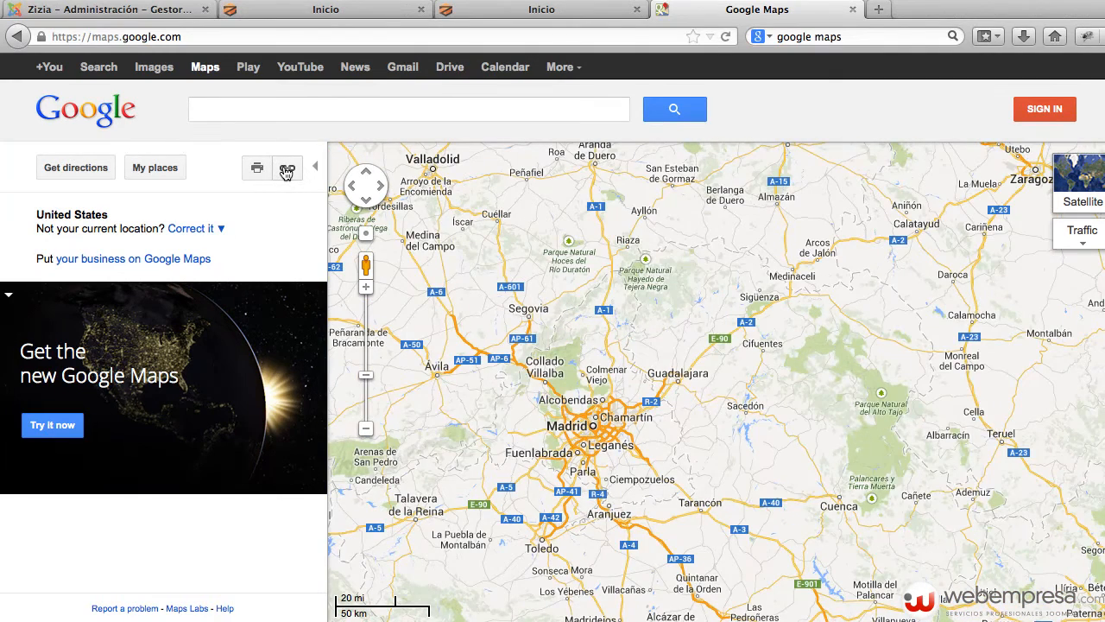
Show the map's link and embed code, and open the customization preview for the embedded map
click(287, 173)
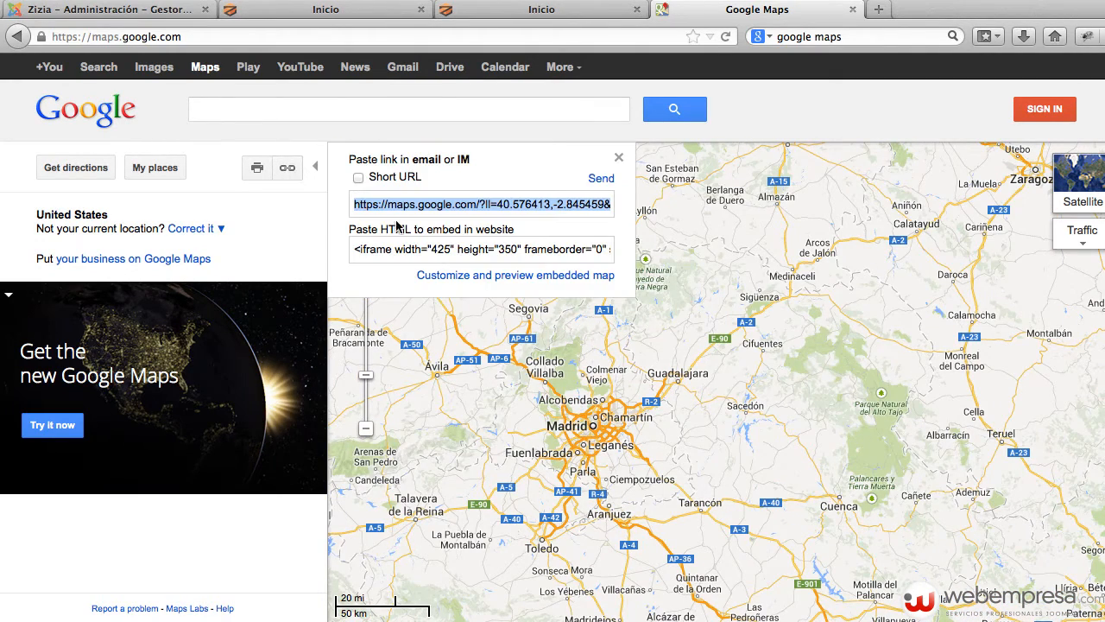
click(408, 247)
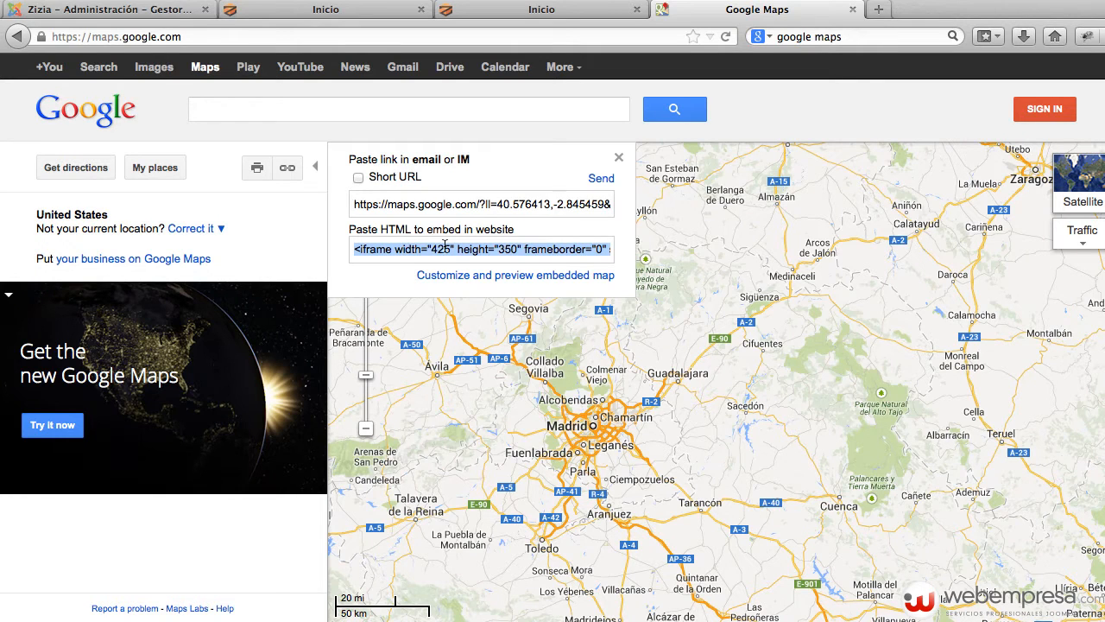
click(464, 277)
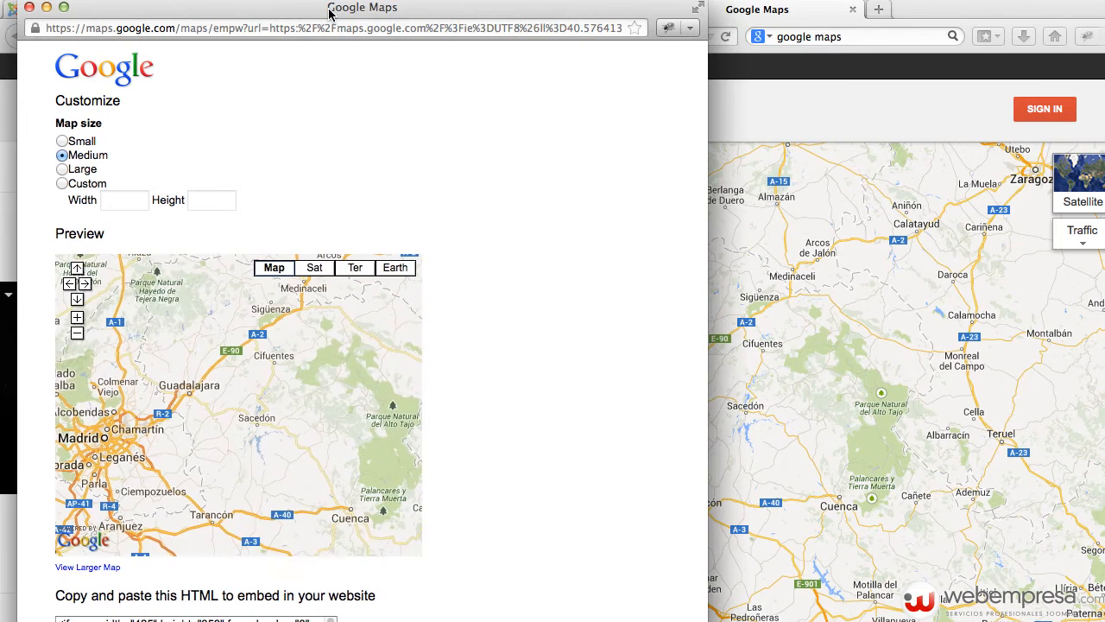
Set the embedded map to a custom size of 250 wide by 200 high
drag(328, 11, 427, 0)
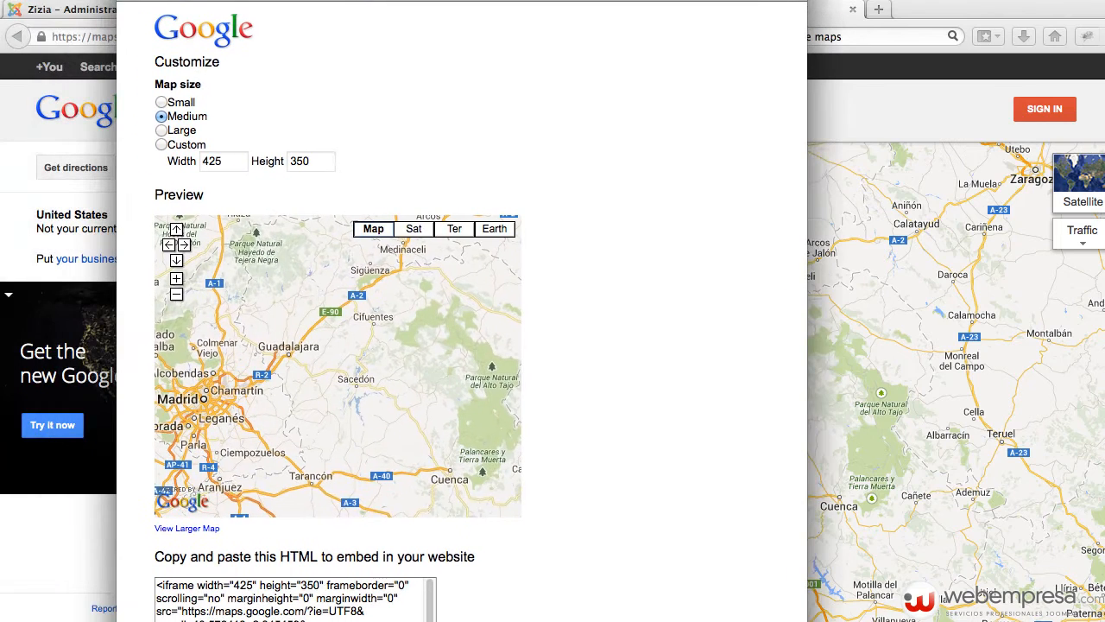
click(163, 144)
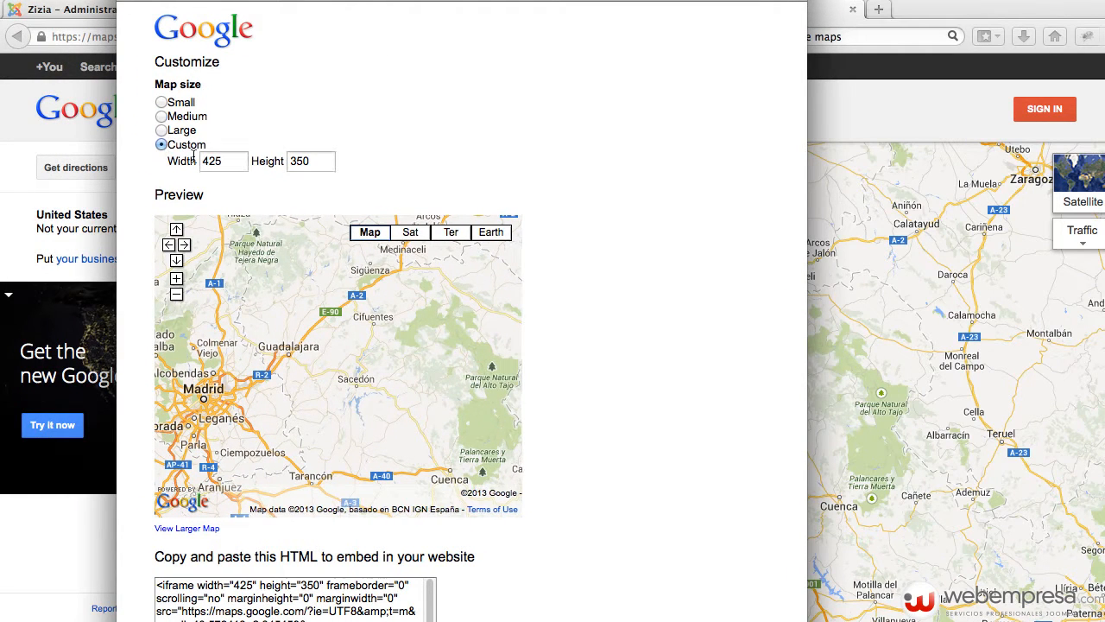
double_click(222, 160)
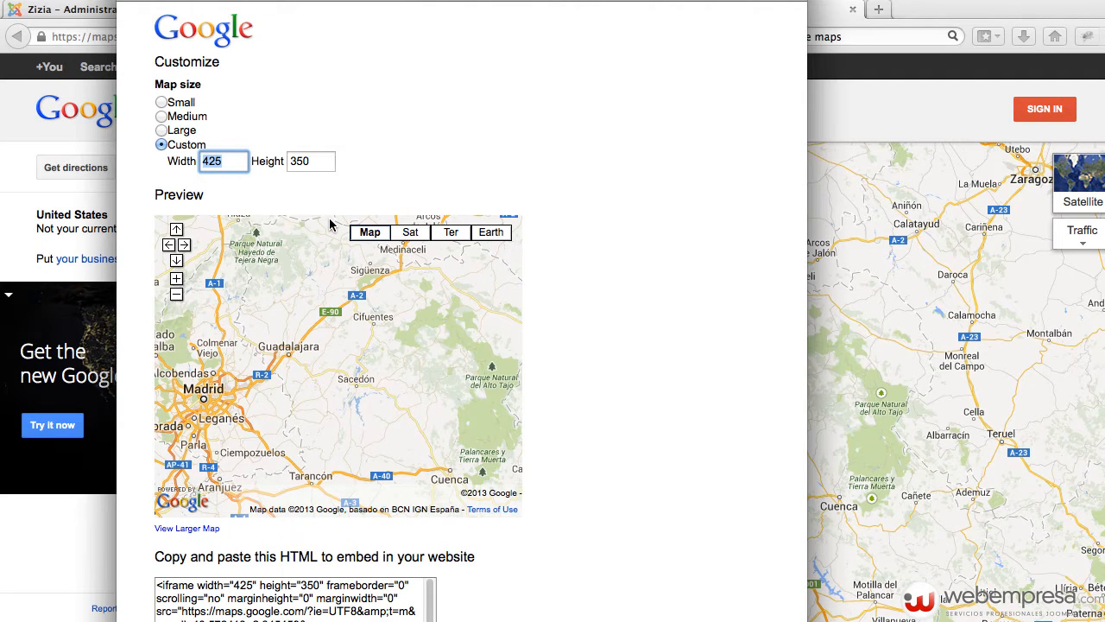
text(2)
double_click(323, 160)
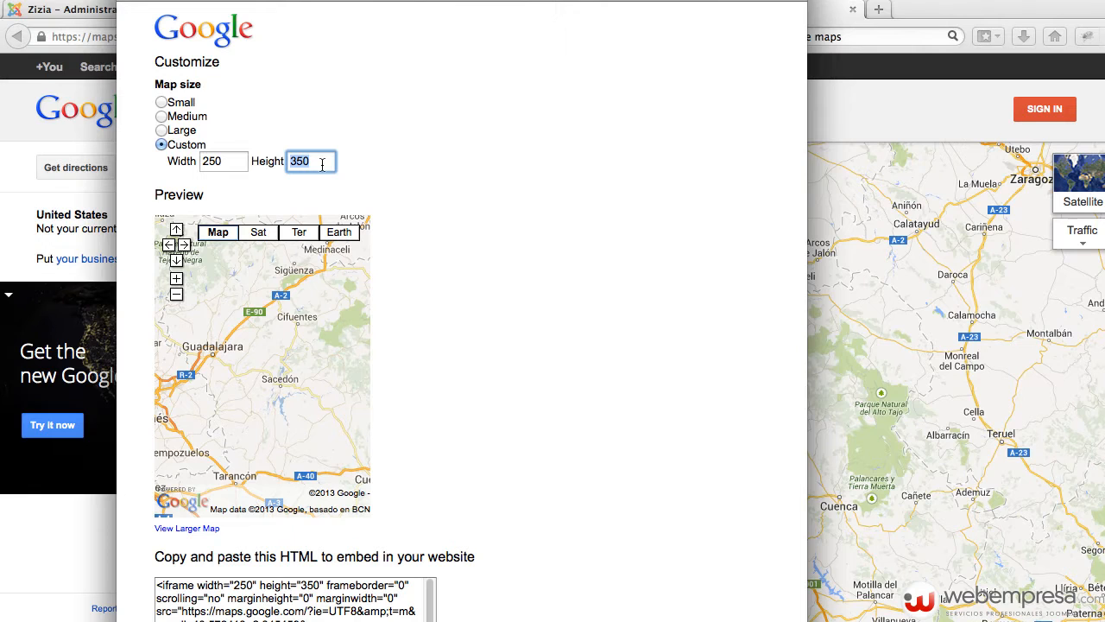
text(200)
click(450, 191)
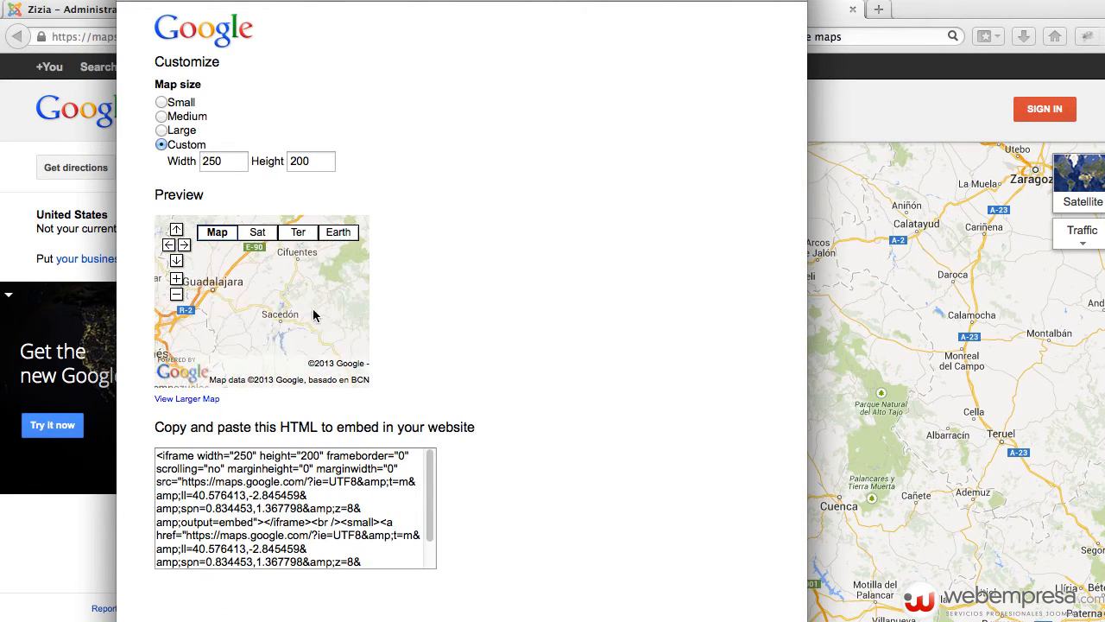
Copy the map's complete embed HTML and close the customization window
click(302, 497)
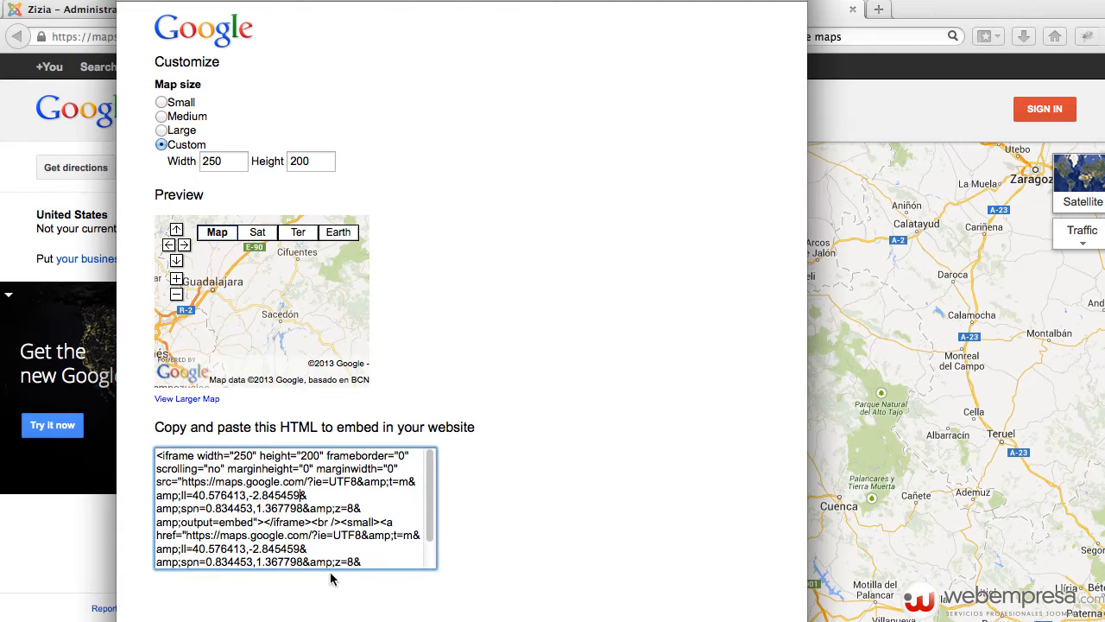
scroll(370, 552, down, 1)
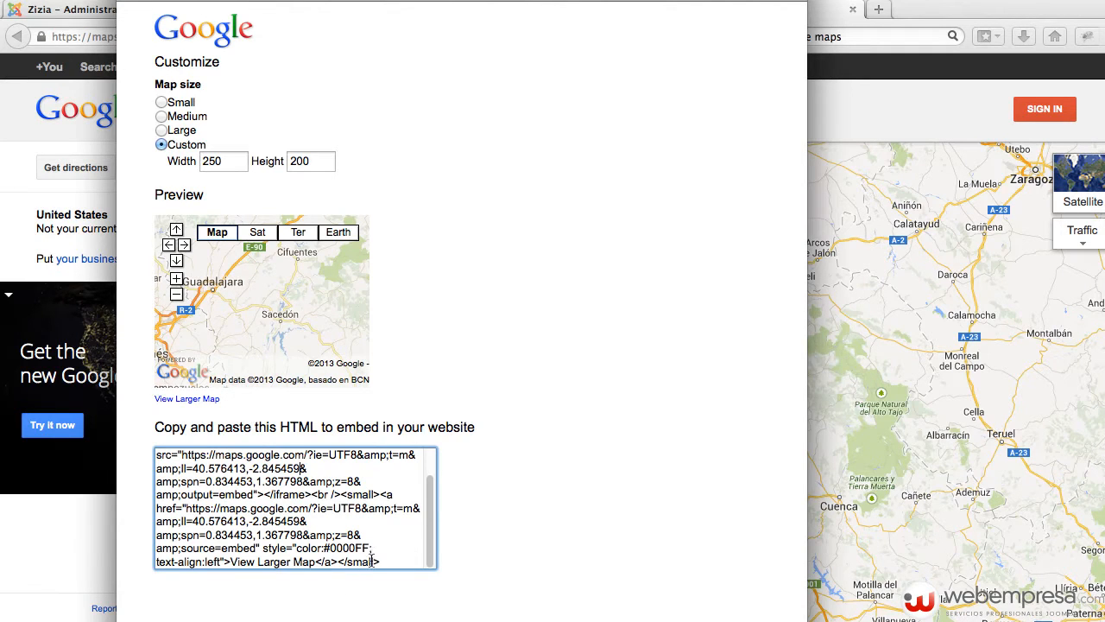
drag(384, 562, 135, 422)
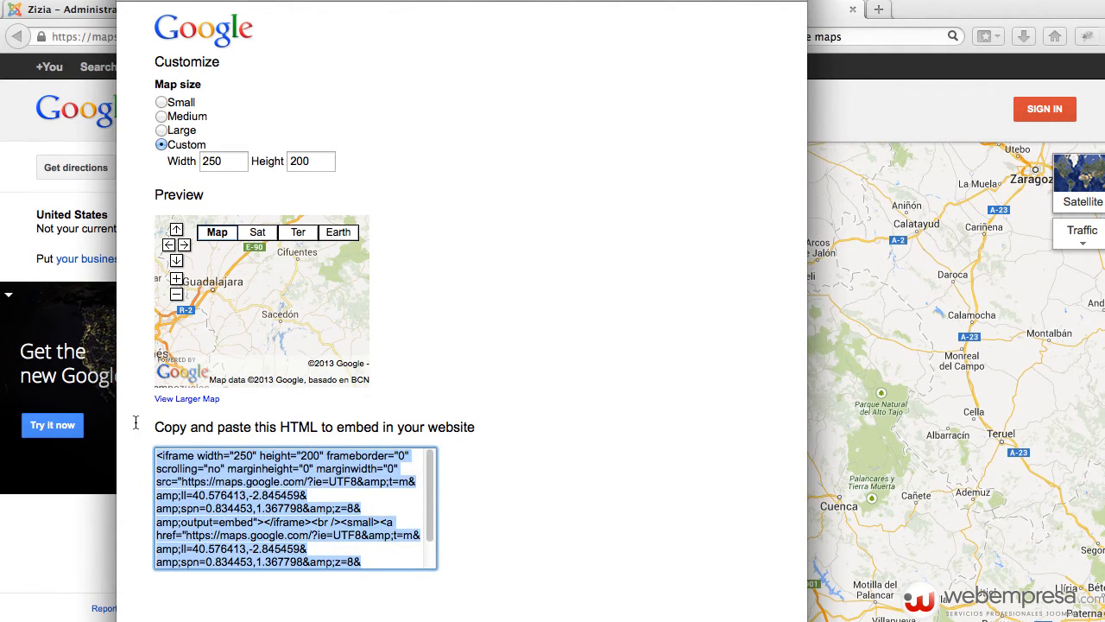
right_click(218, 471)
click(293, 529)
key(super+w)
Create a custom HTML module in the Joomla administration, titled Localización and assigned to zt-position-17
click(138, 10)
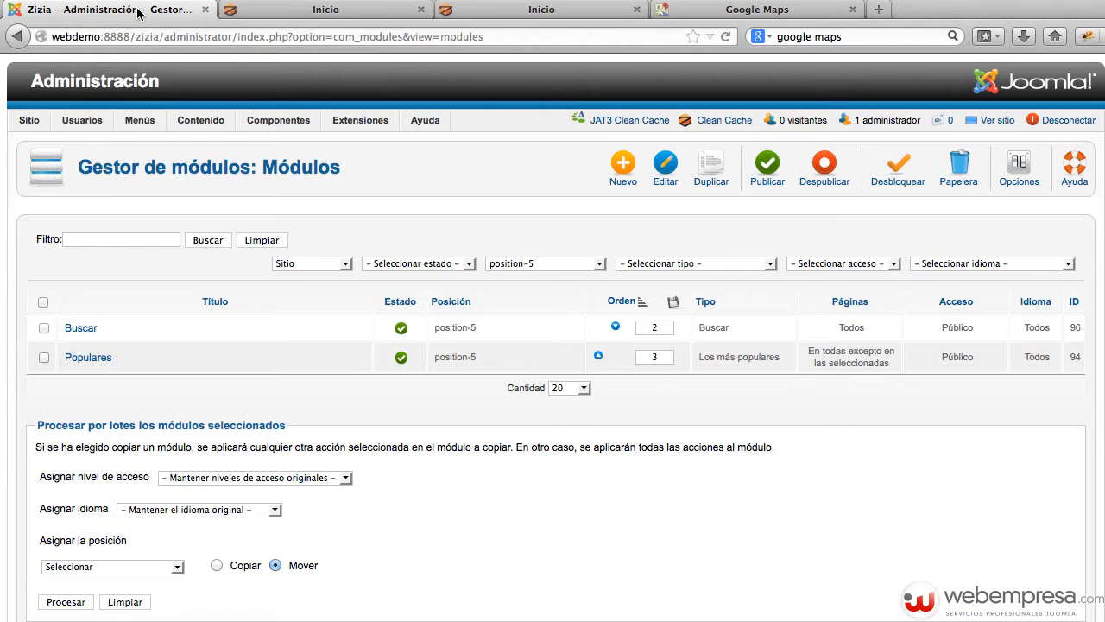
click(623, 173)
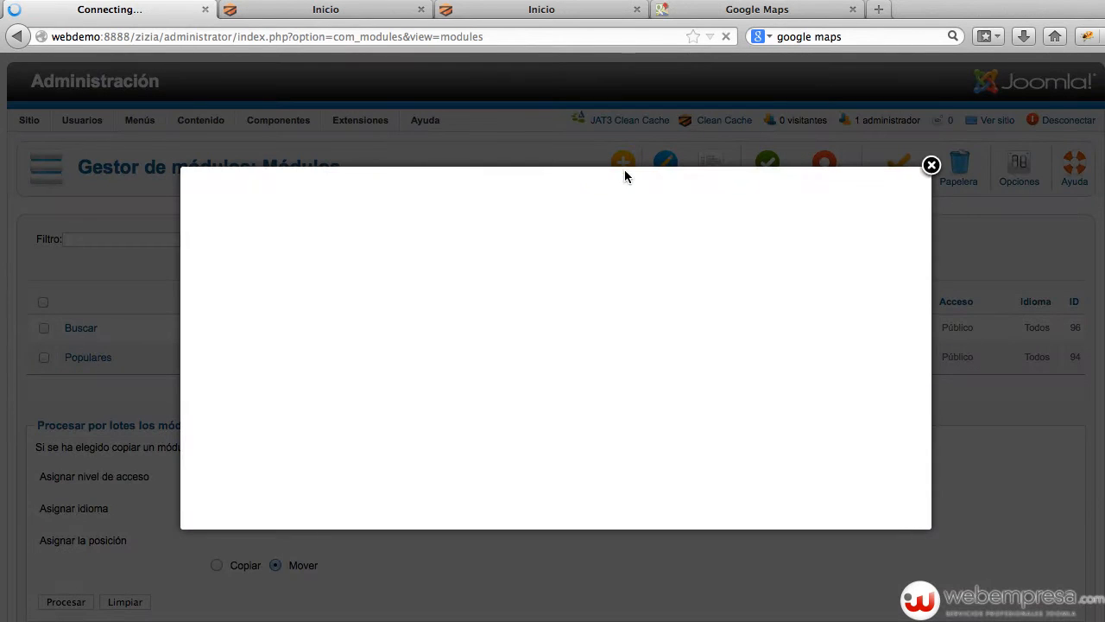
click(584, 329)
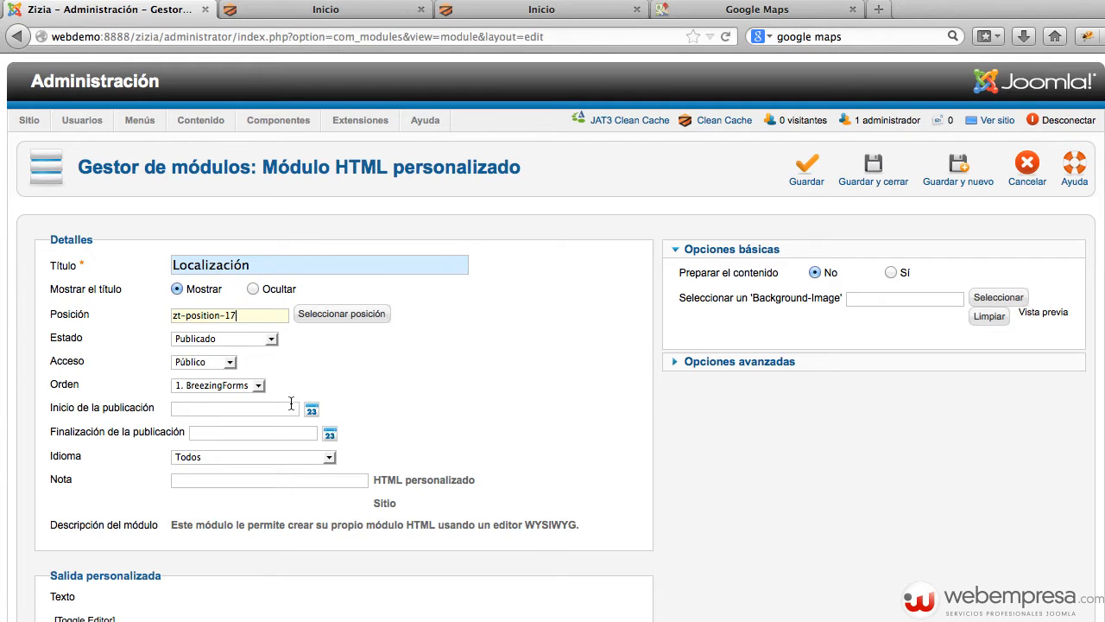
Switch the module's custom output to plain code editing and paste the map's embed code there
scroll(322, 383, down, 3)
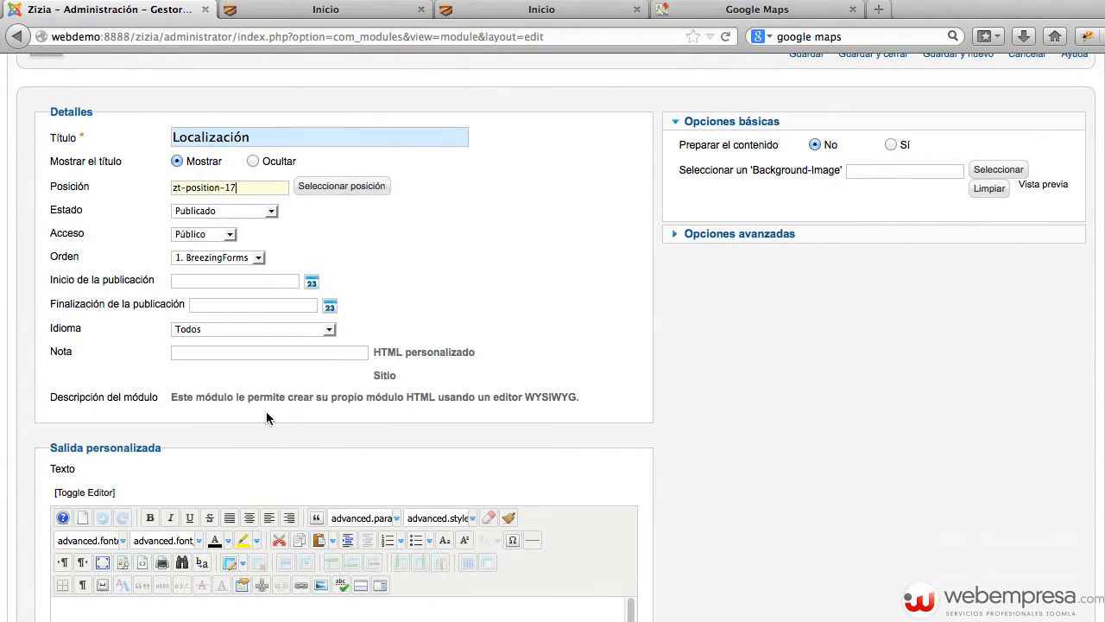
click(84, 493)
scroll(260, 402, down, 3)
click(196, 392)
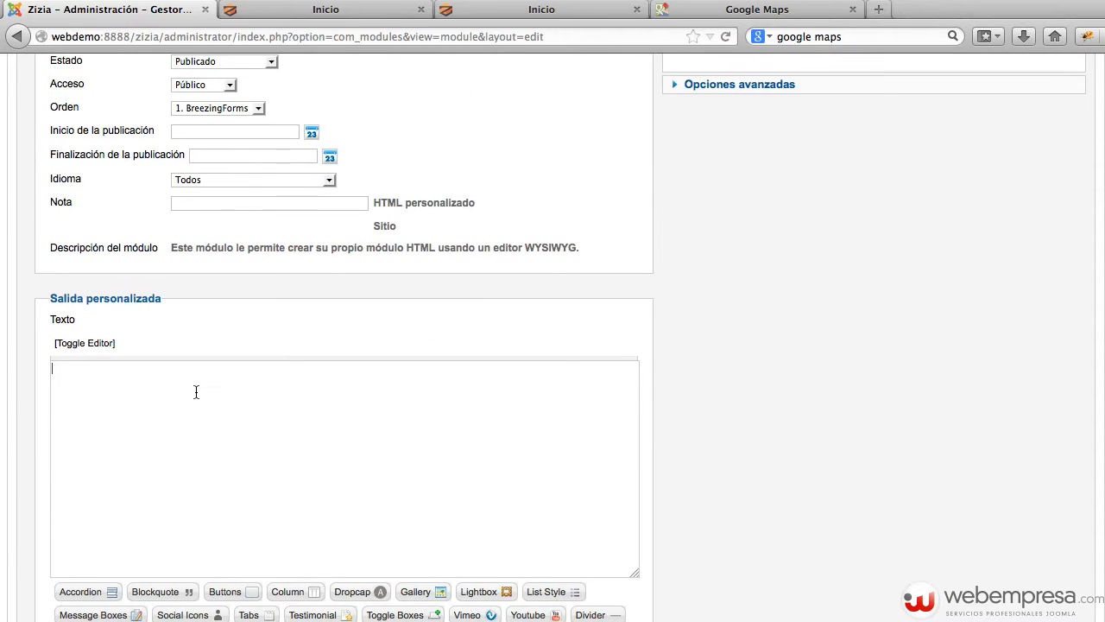
key(super+v)
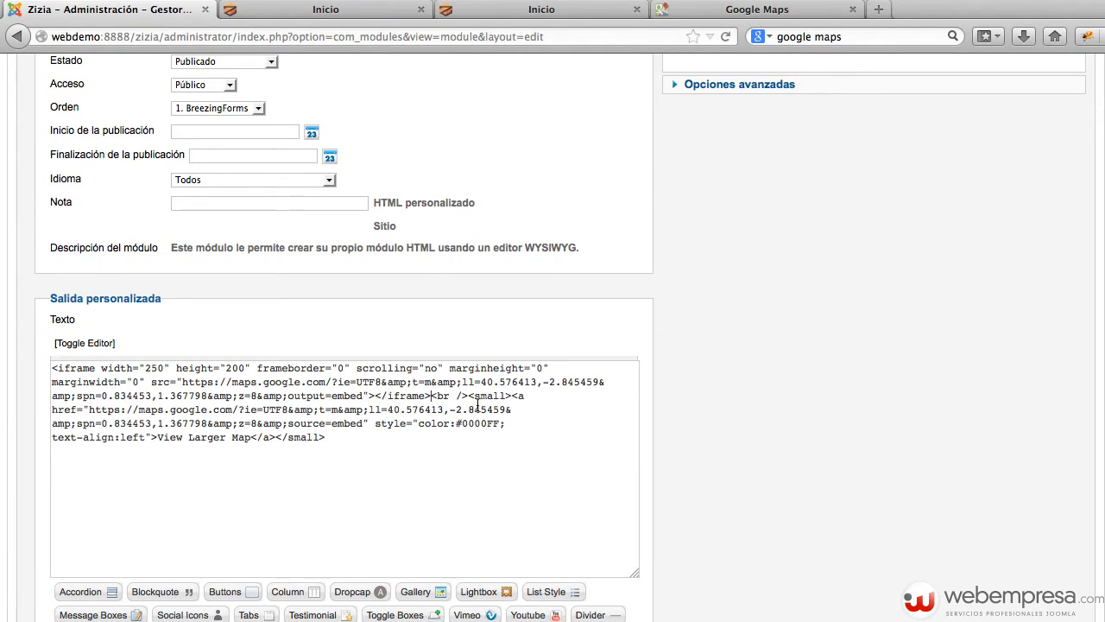
Delete the line break and View Larger Map link code that follows the closing iframe tag
key(Return)
key(Return)
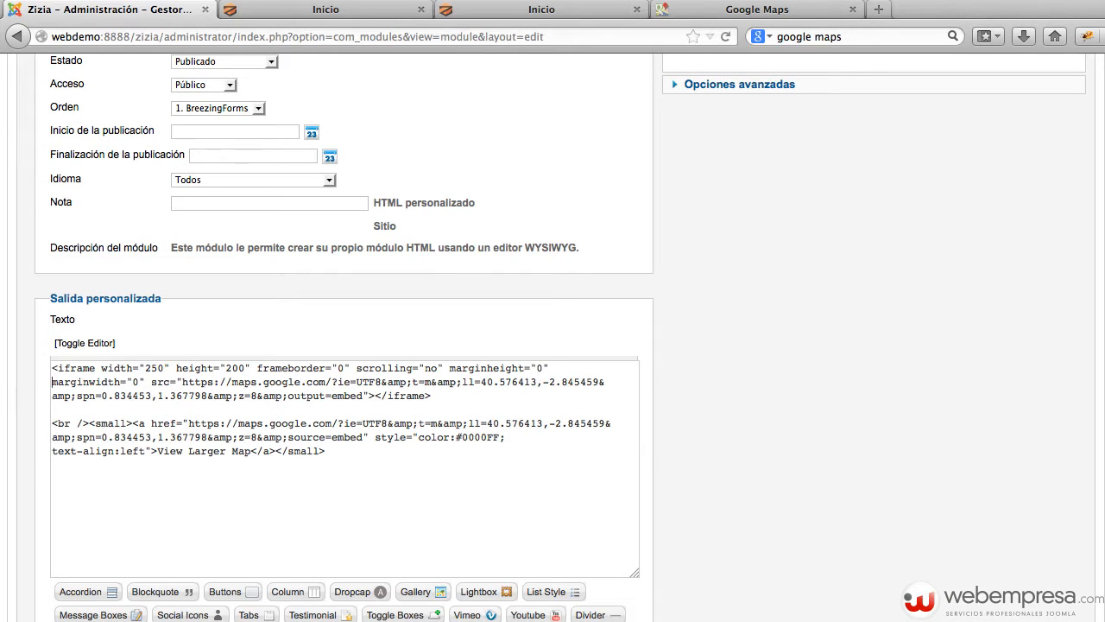
key(Up)
key(shift+Down)
key(shift+Down)
key(shift+Down)
key(Down)
key(shift+Down)
key(shift+Down)
key(Up)
key(shift+Down)
key(shift+Down)
key(shift+Down)
key(shift+Down)
key(Delete)
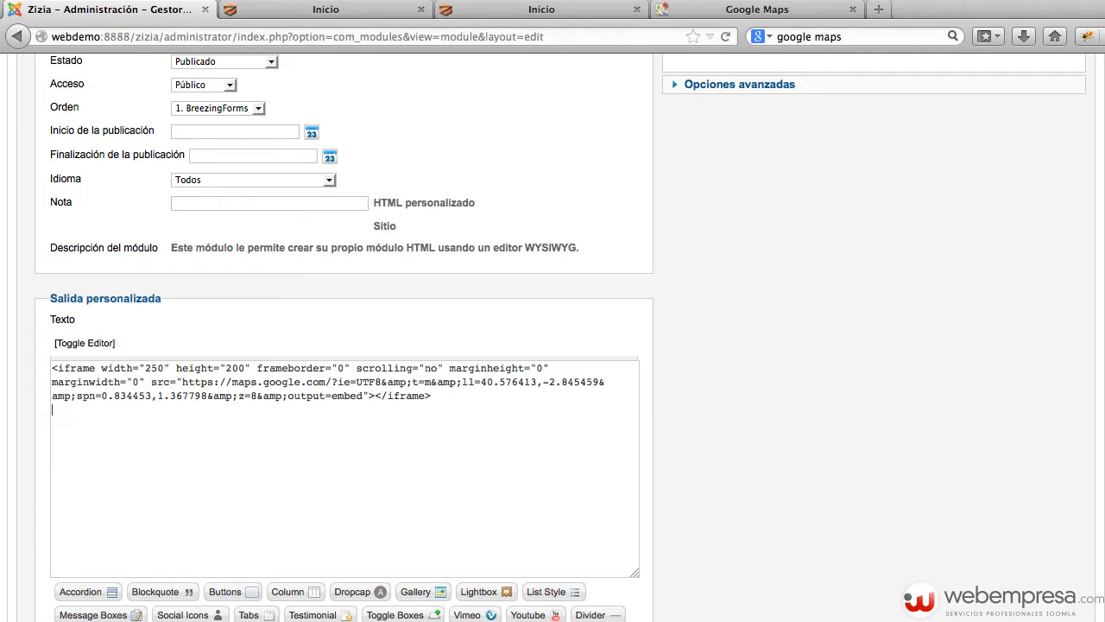
Select the remaining iframe code and save the Localización module
key(super+a)
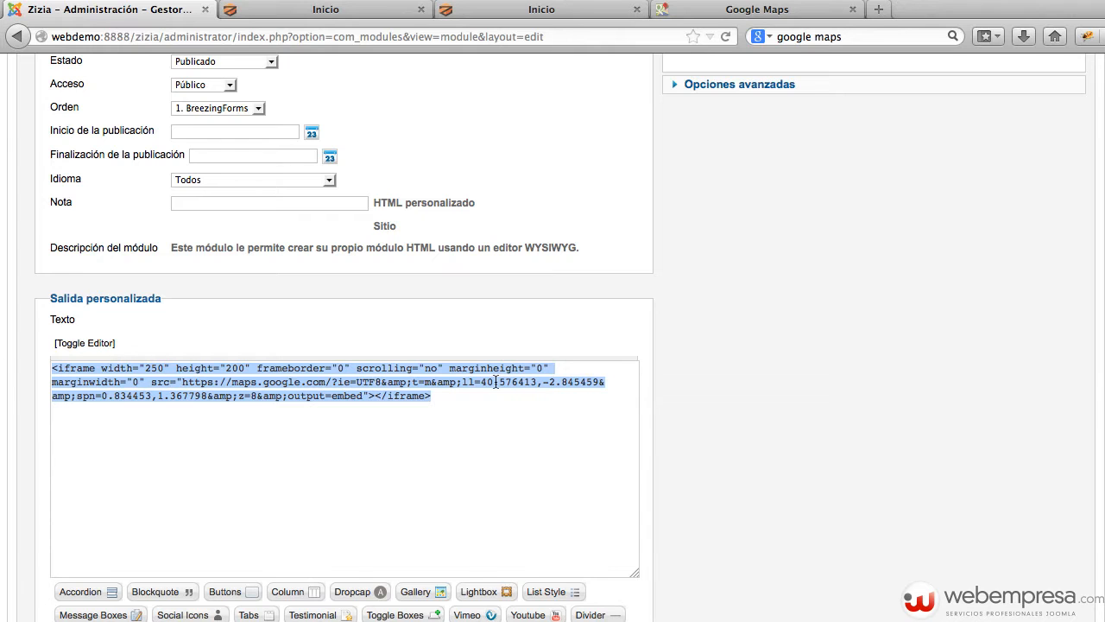
scroll(496, 382, down, 5)
scroll(824, 425, up, 10)
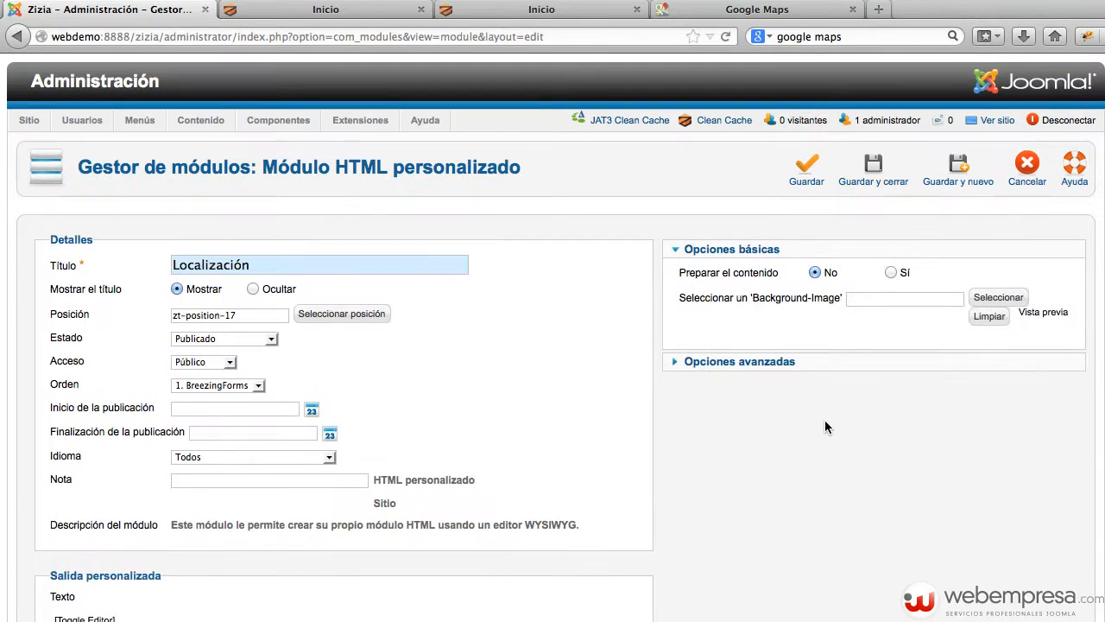
click(806, 168)
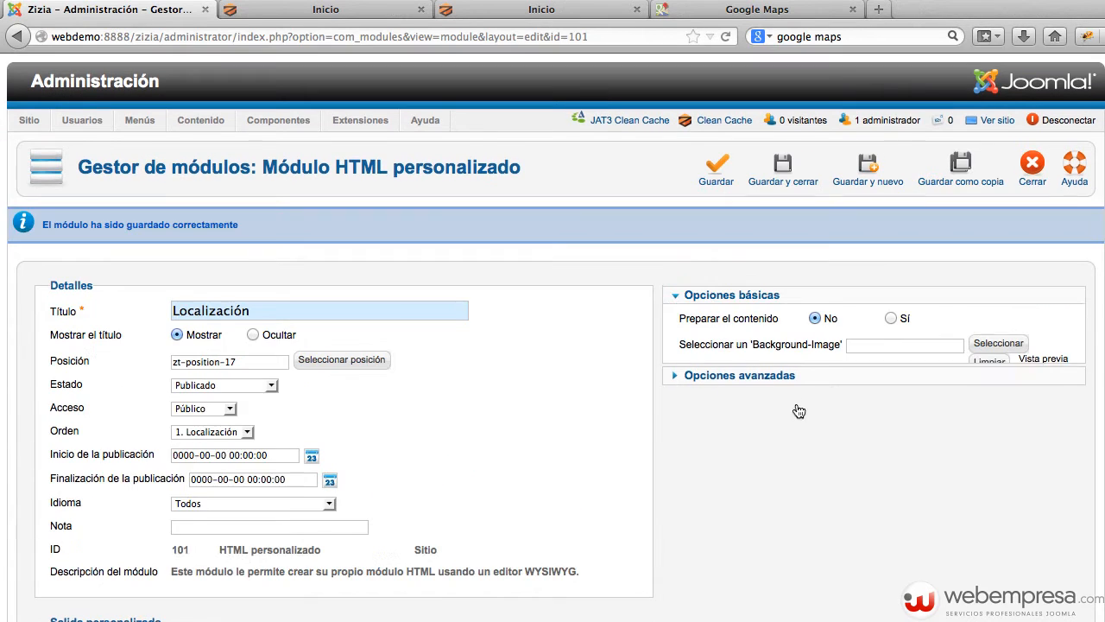
Check the saved module's custom output text for the iframe code, and close the module
scroll(763, 402, down, 5)
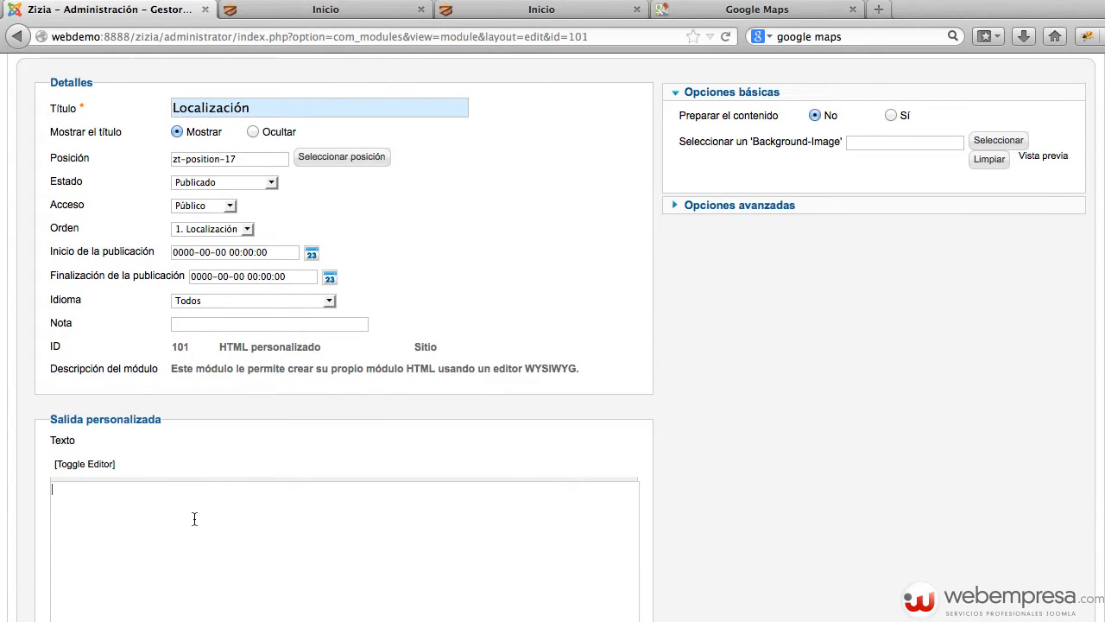
scroll(194, 518, down, 3)
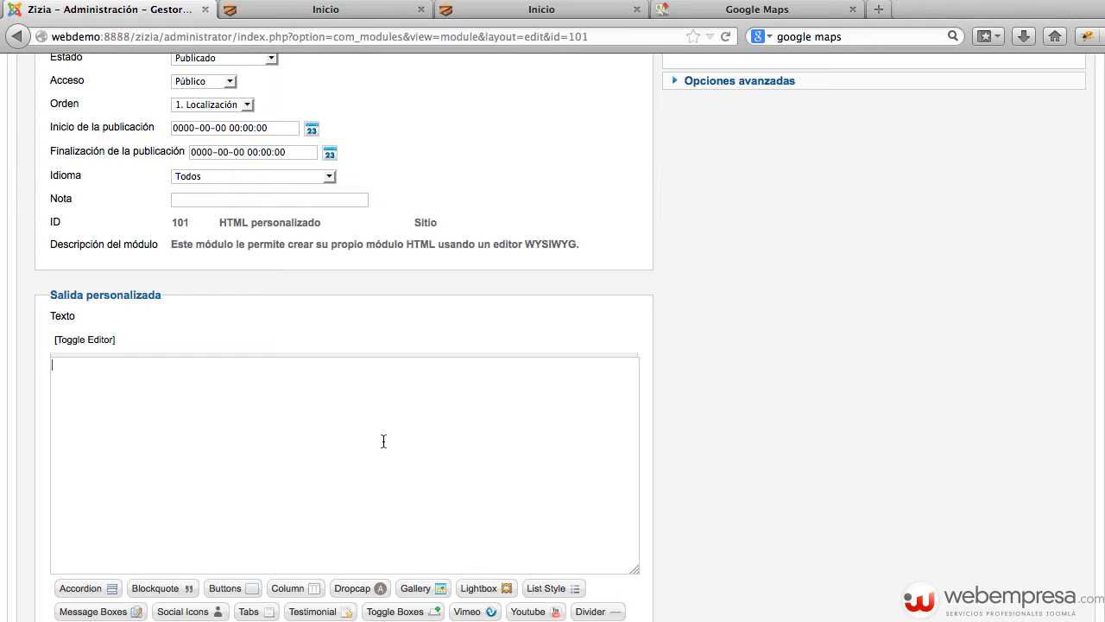
click(383, 441)
scroll(771, 348, up, 8)
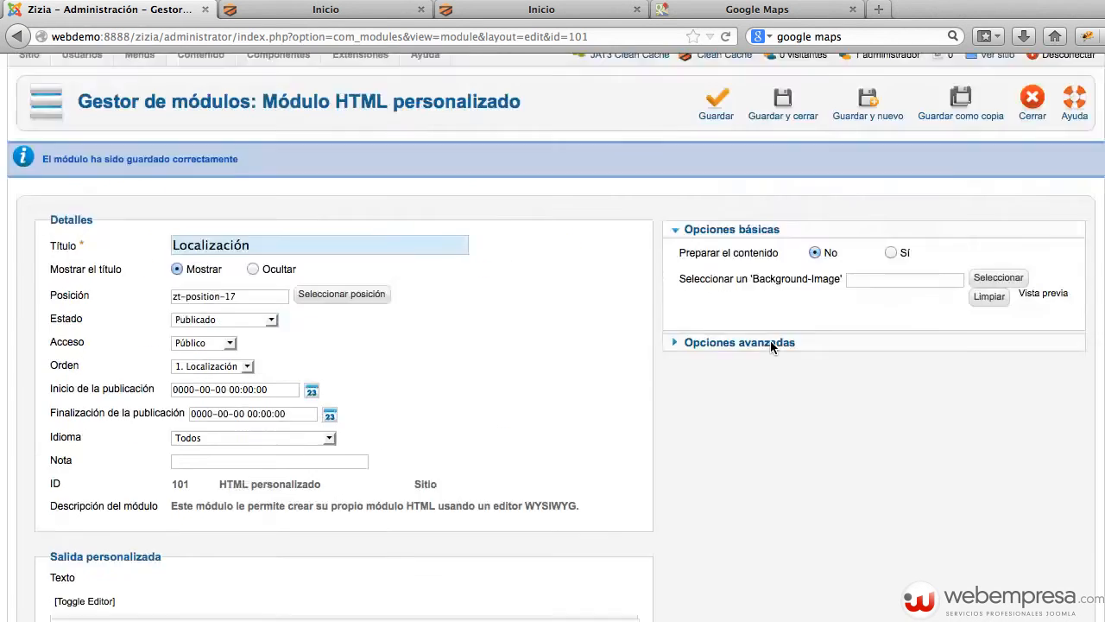
click(1030, 165)
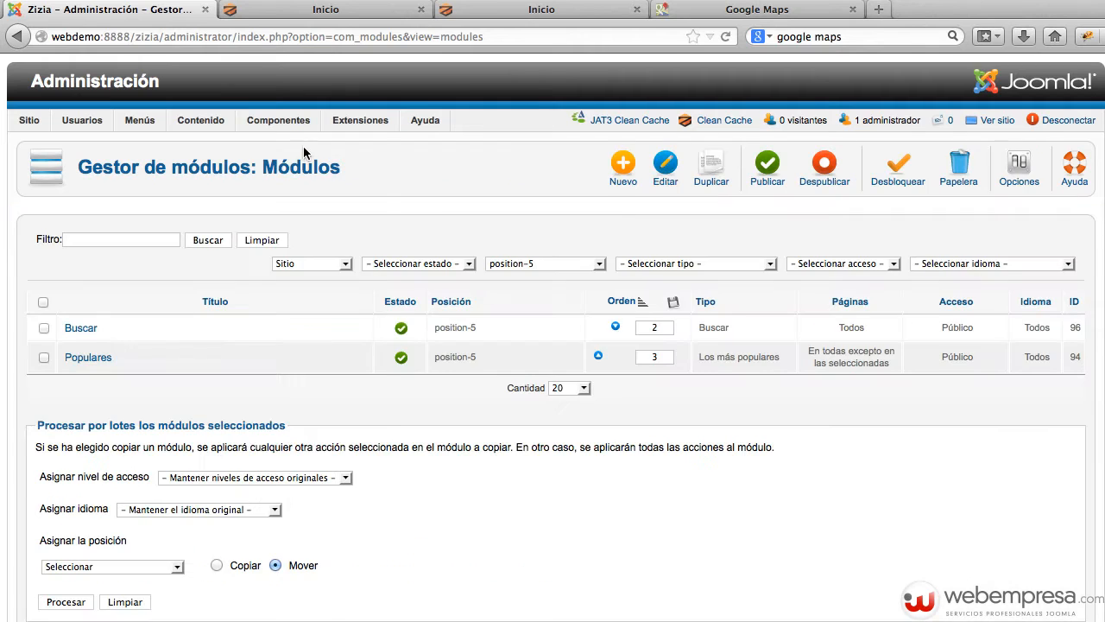
Open the Default profile for editing in the JCE editor administration
mouse_move(289, 125)
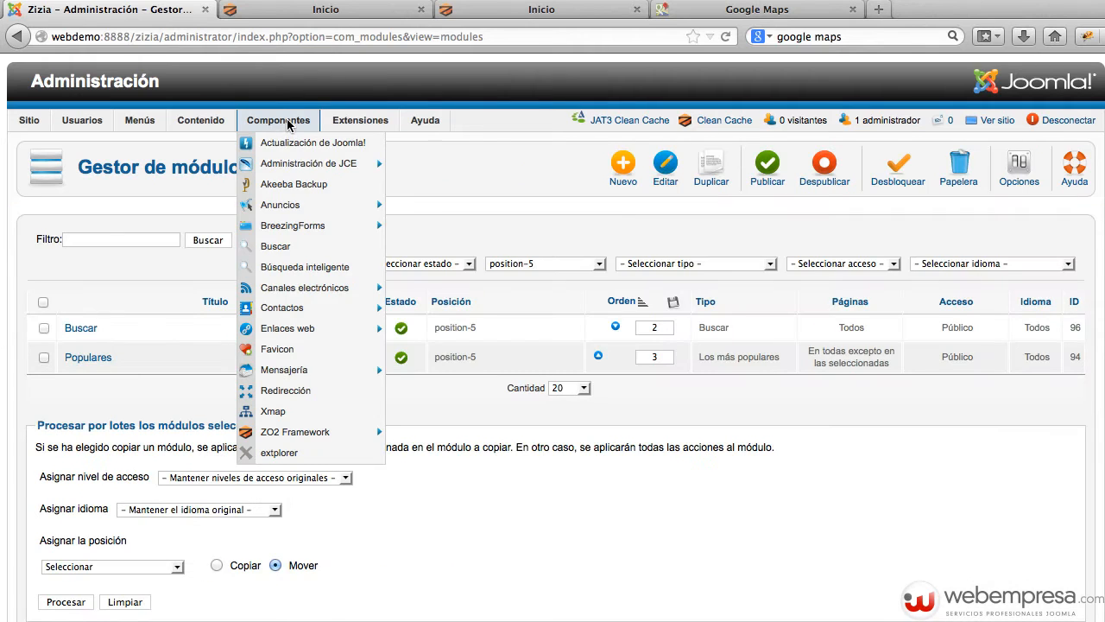
mouse_move(289, 207)
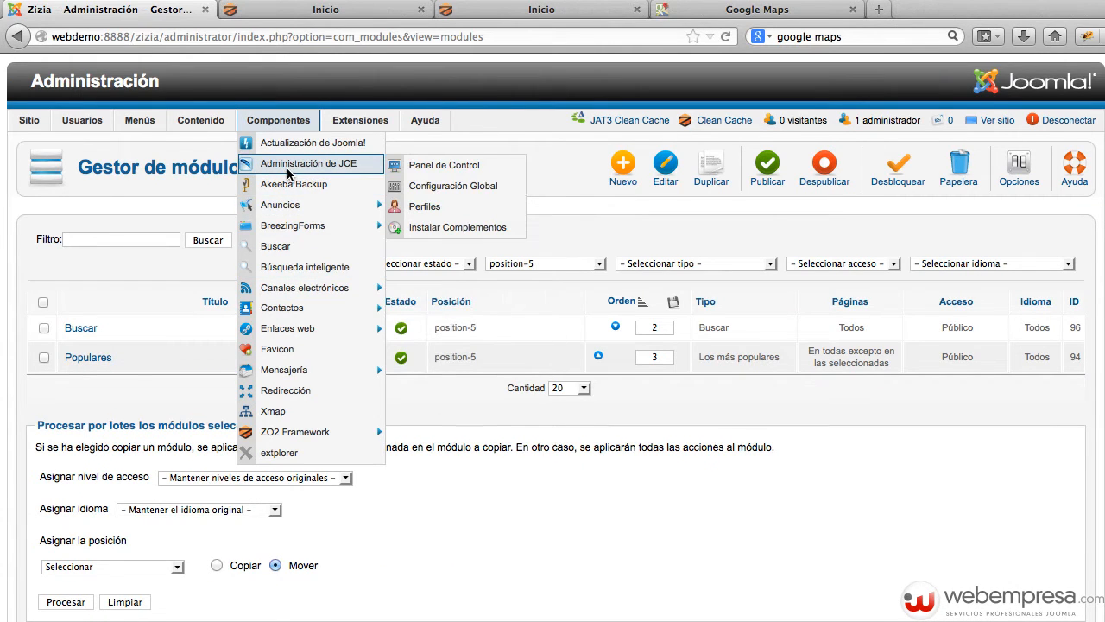
click(290, 171)
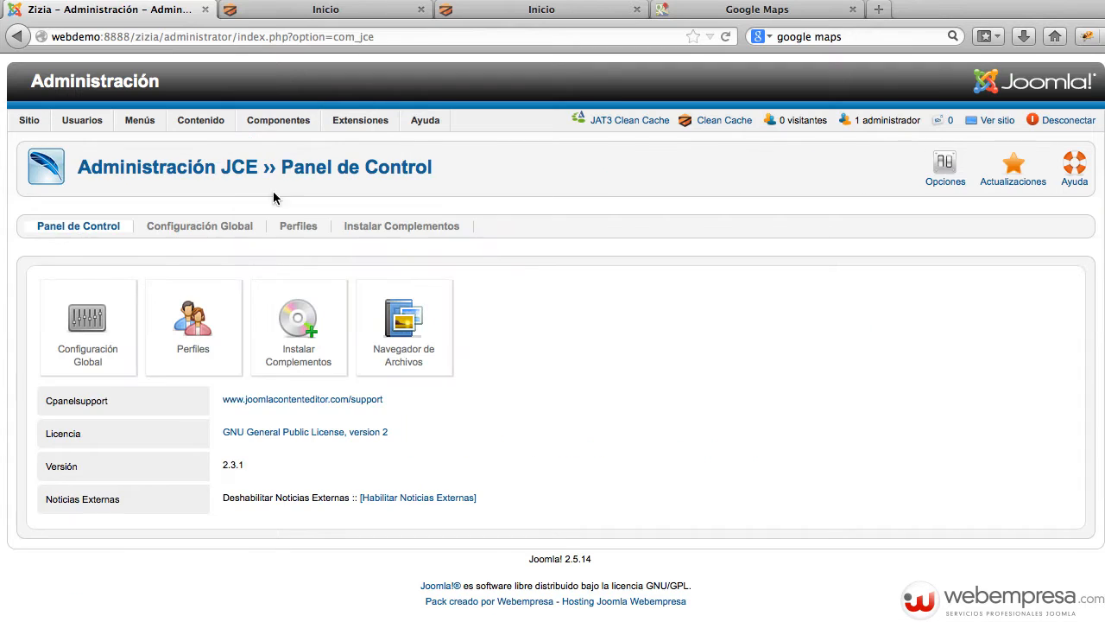
click(204, 337)
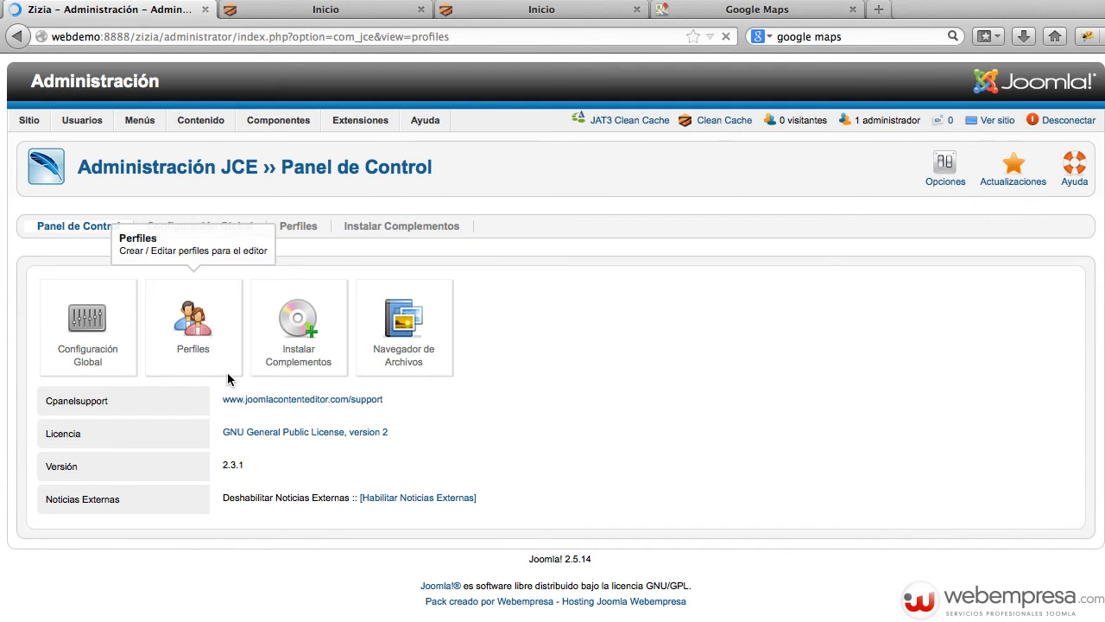
click(127, 368)
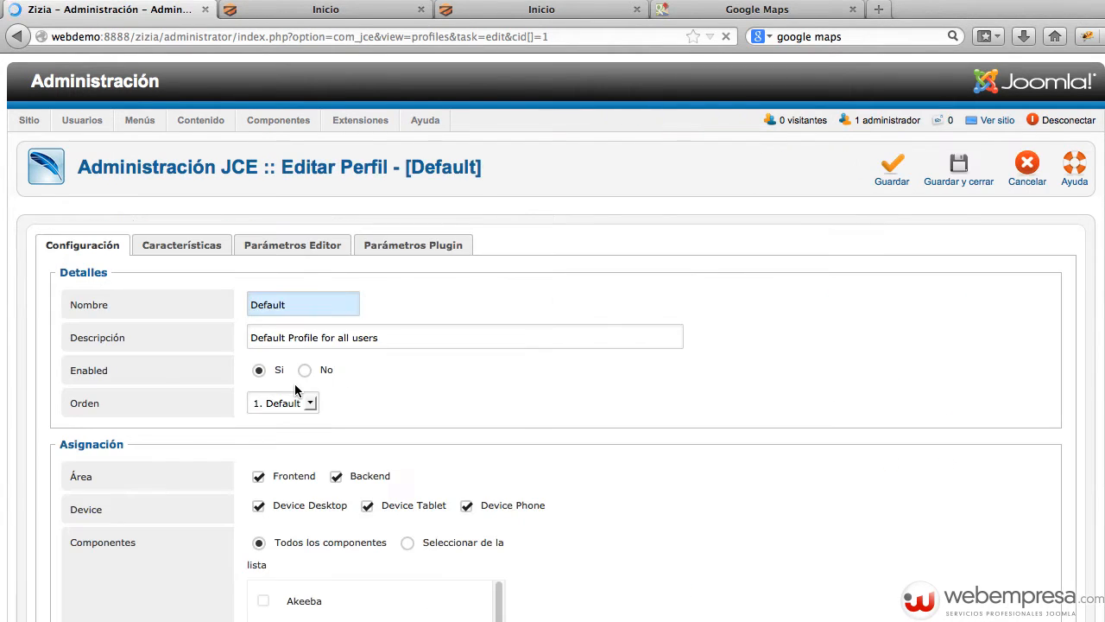
Examine the Default profile's editor parameters and its plugin parameters for the page break and file browser
click(294, 249)
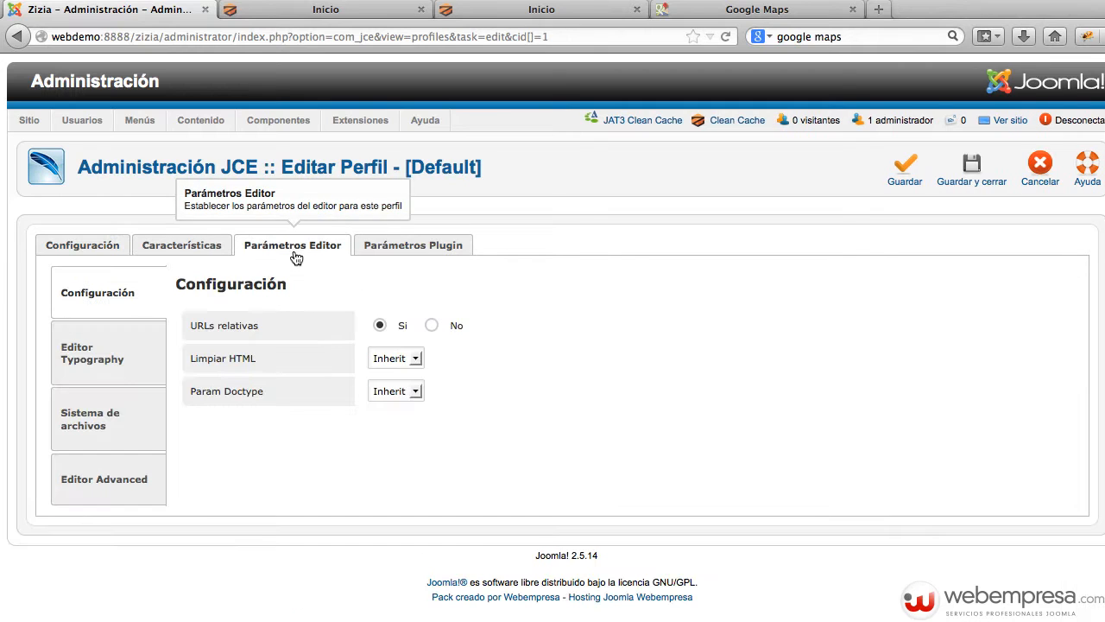
click(131, 373)
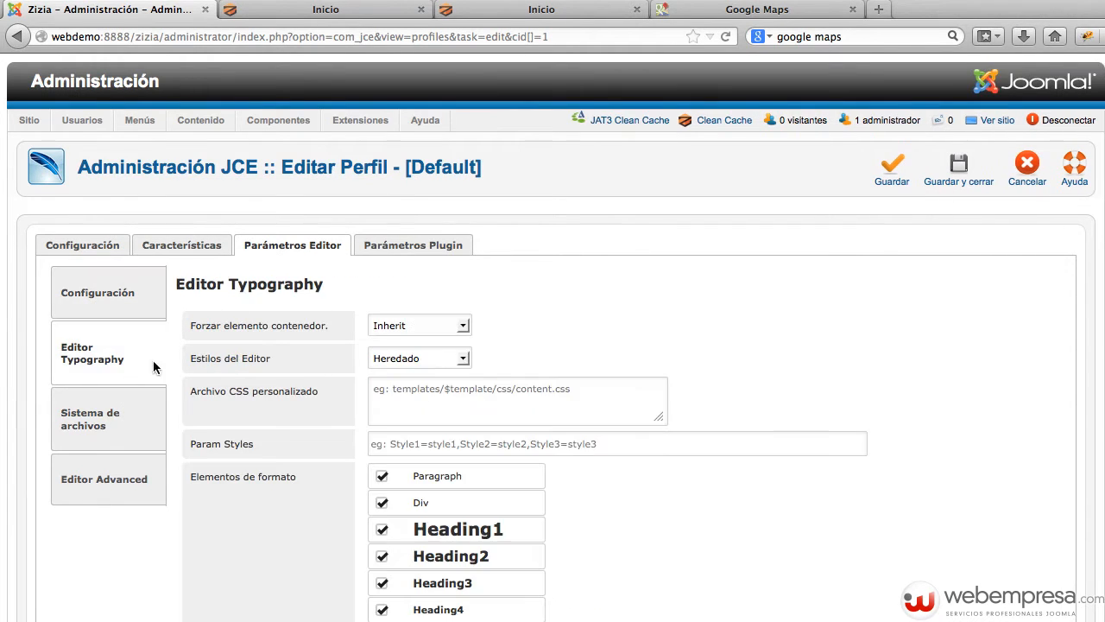
click(133, 419)
click(125, 483)
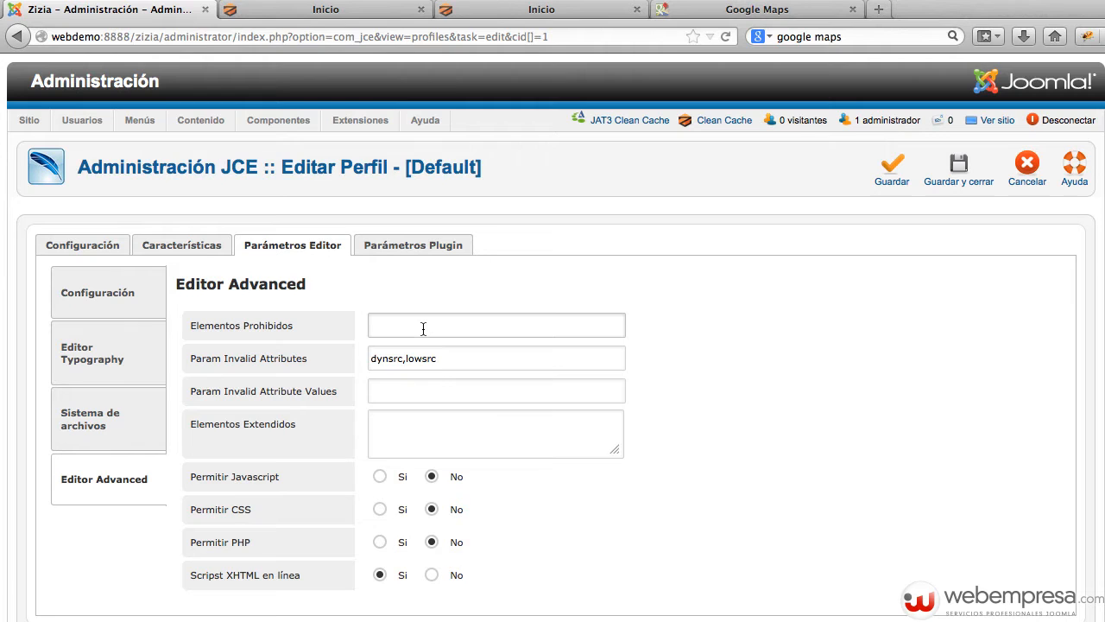
click(412, 248)
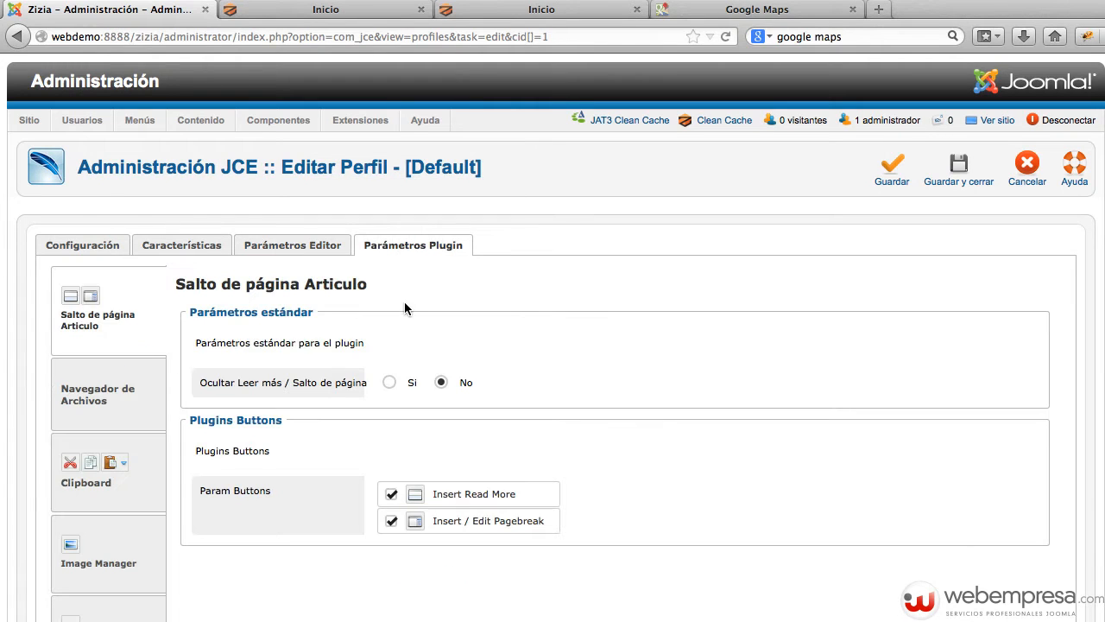
click(89, 395)
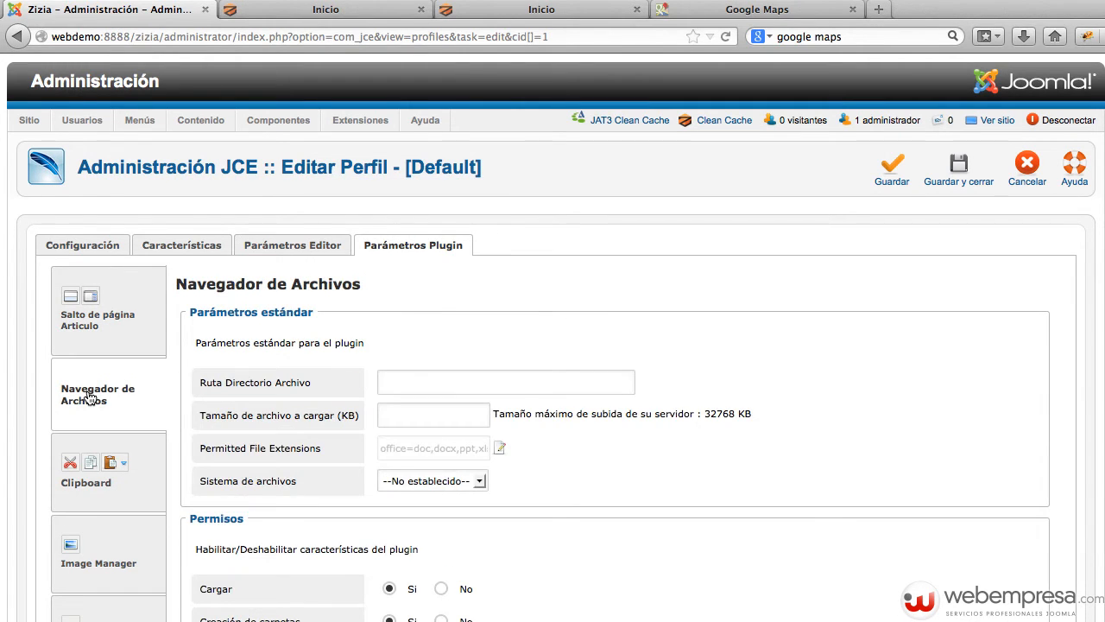
scroll(418, 427, down, 3)
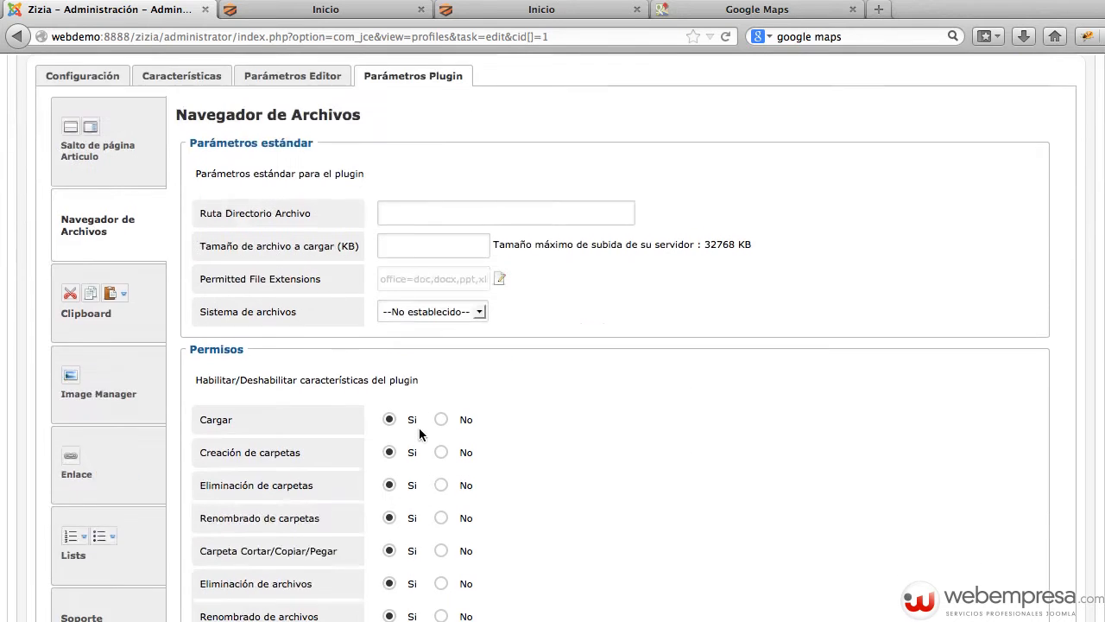
scroll(418, 428, up, 3)
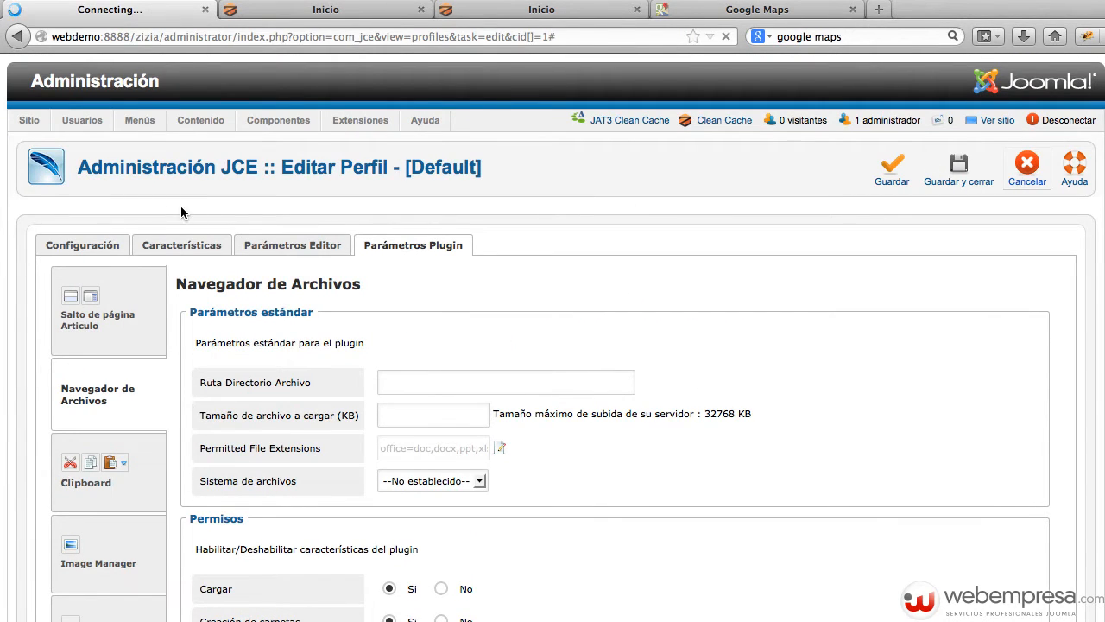
Set the Super Usuario text filter to Sin filtrado in the global configuration, then save and close it
mouse_move(31, 126)
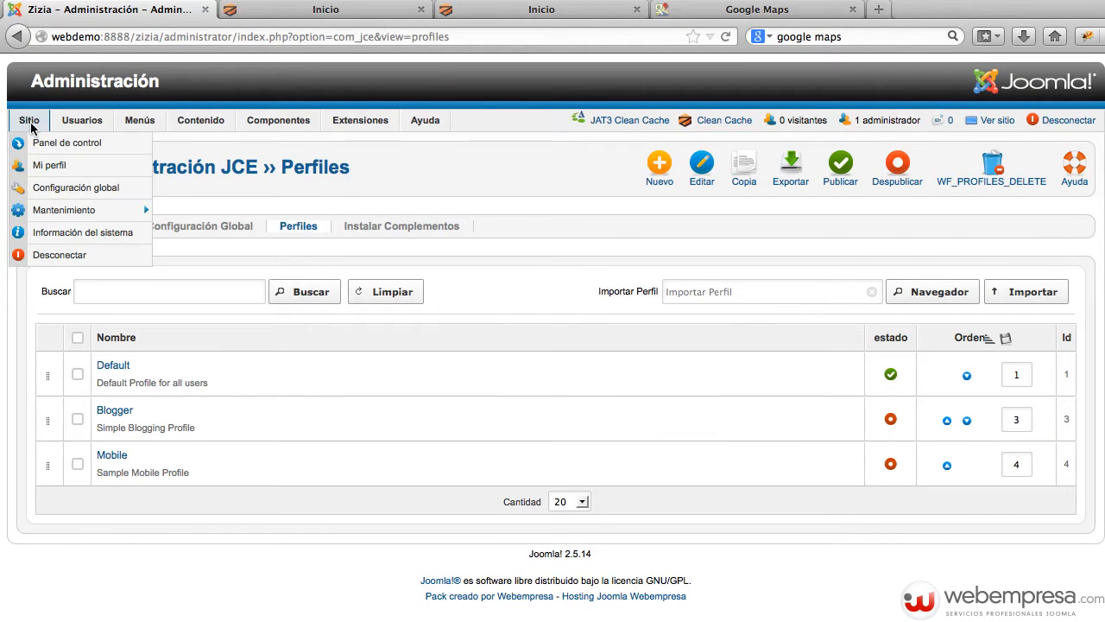
click(66, 187)
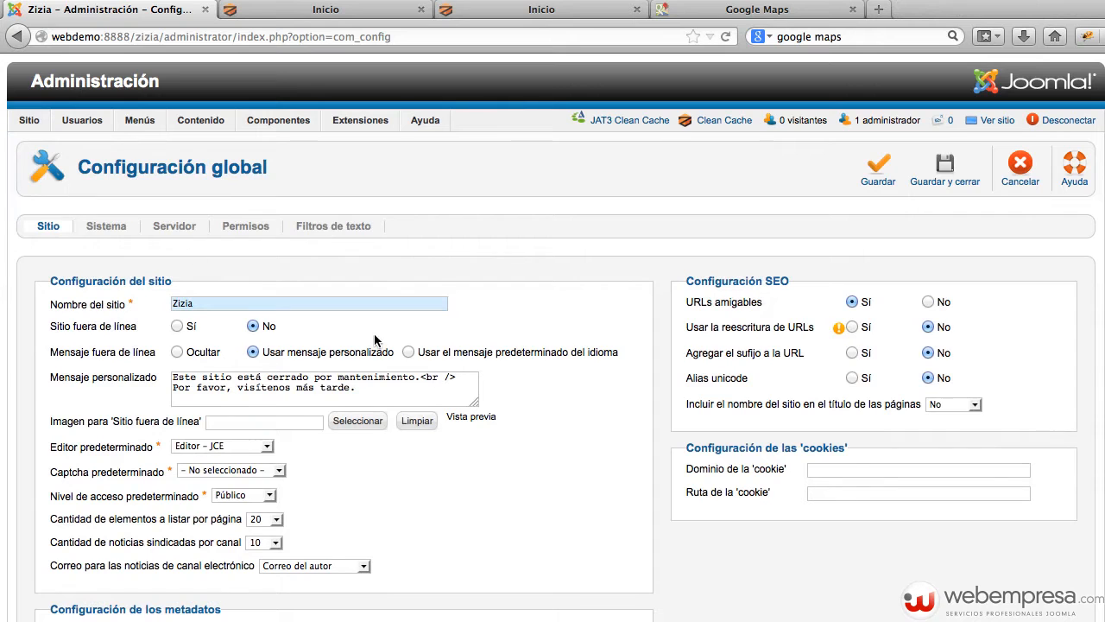
click(344, 233)
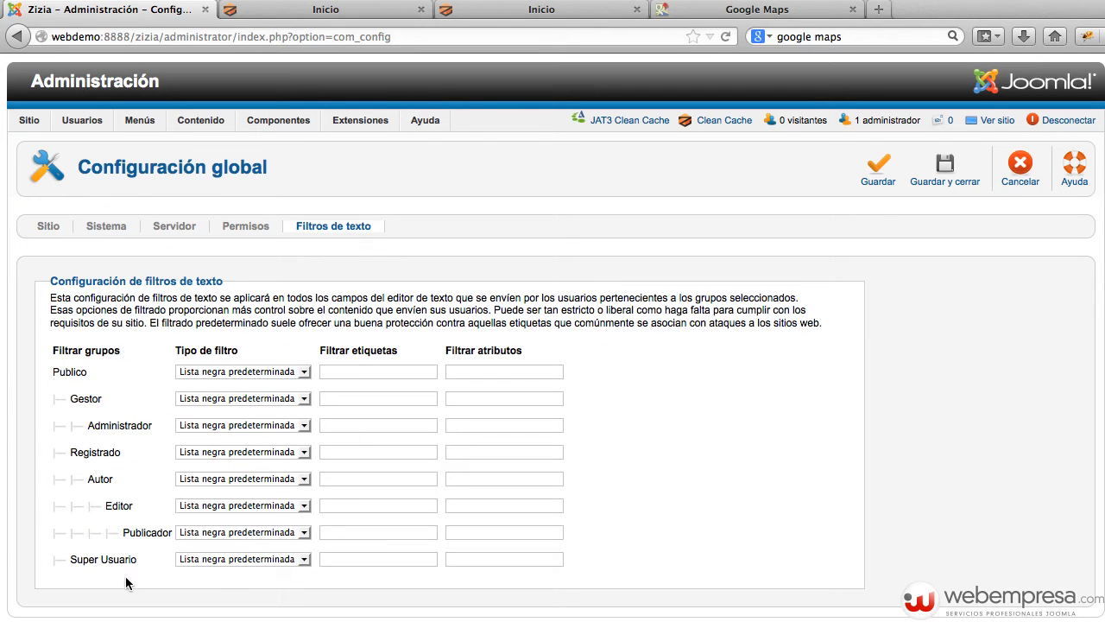
click(213, 557)
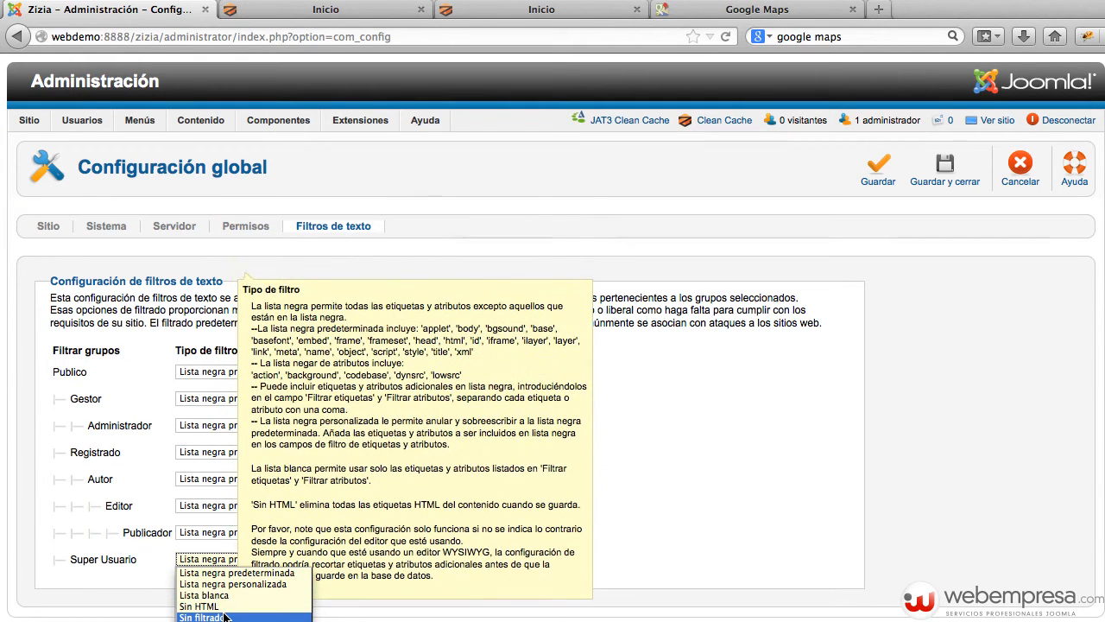
click(223, 616)
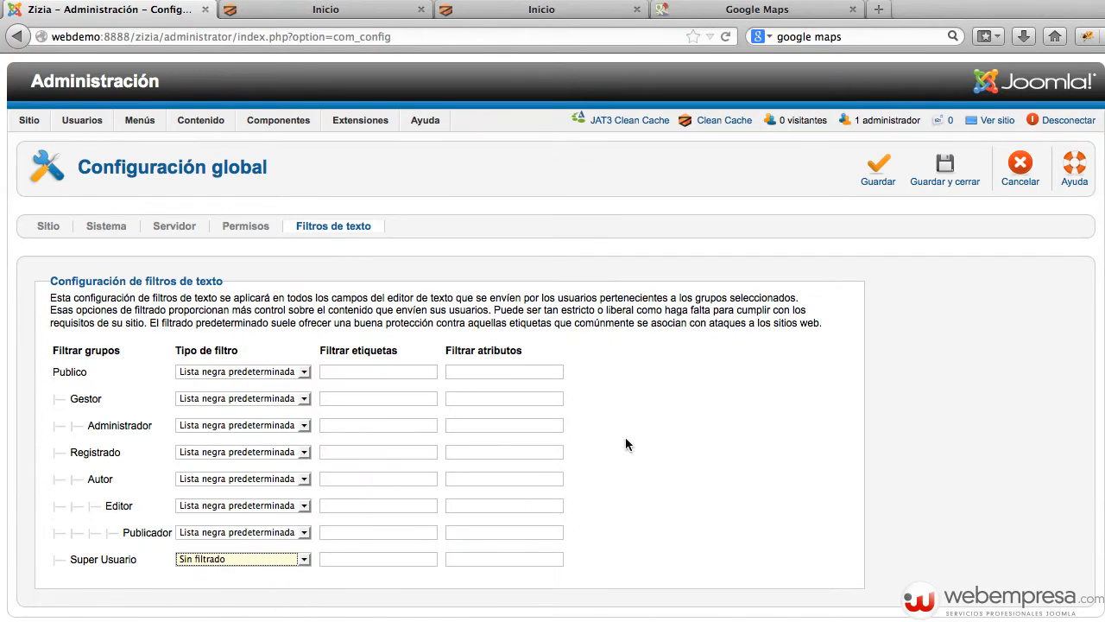
click(968, 171)
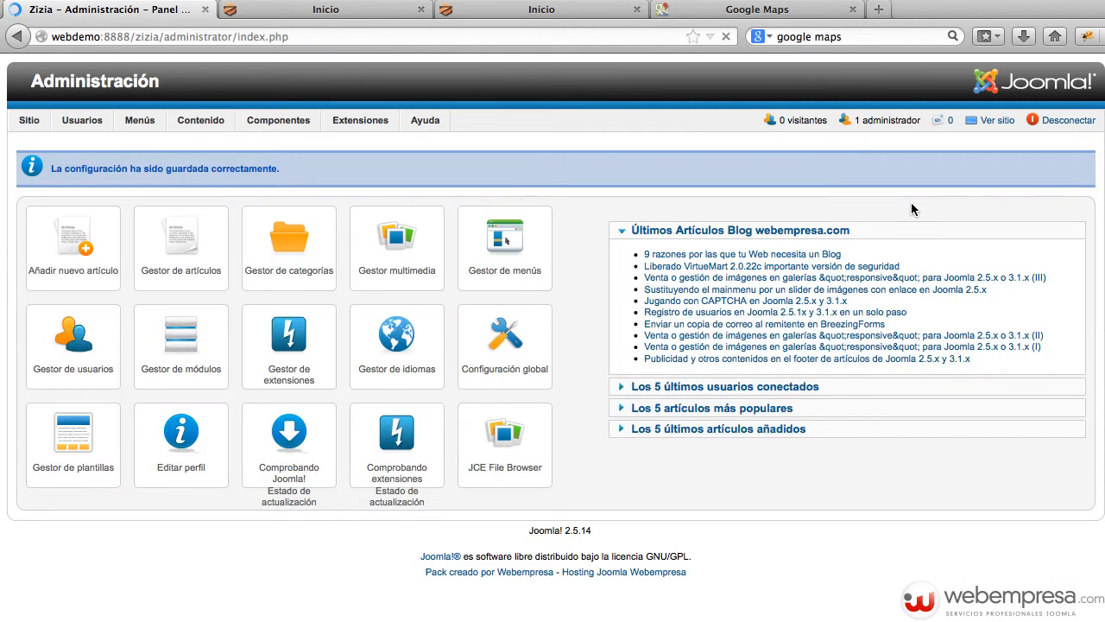
Clear the position filter in the module manager, search for "loca", and open the Localización module
mouse_move(304, 134)
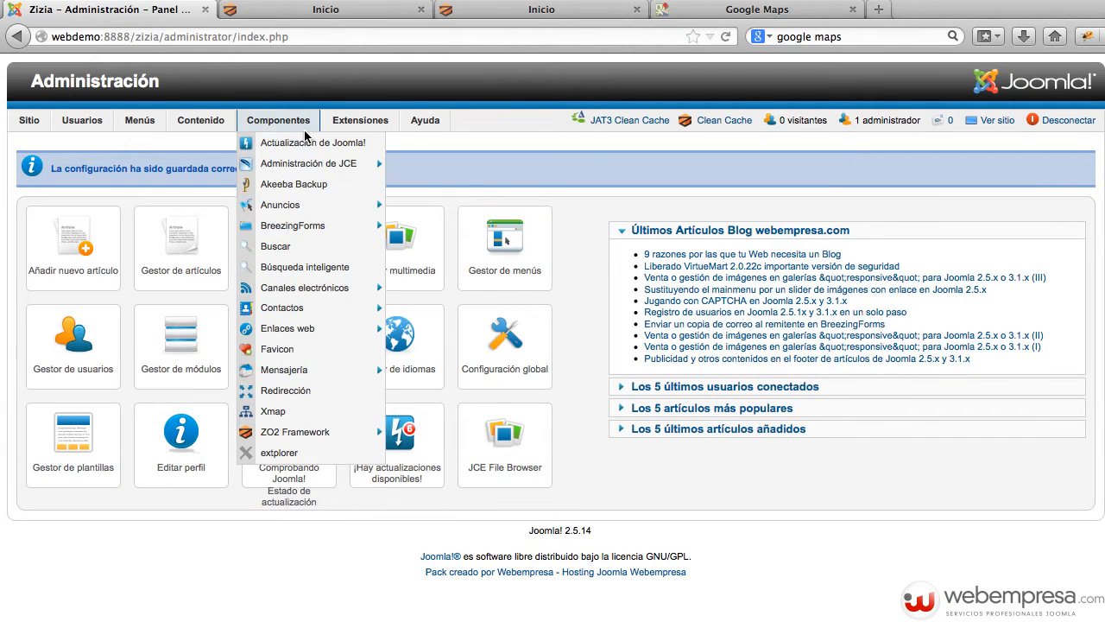
mouse_move(360, 120)
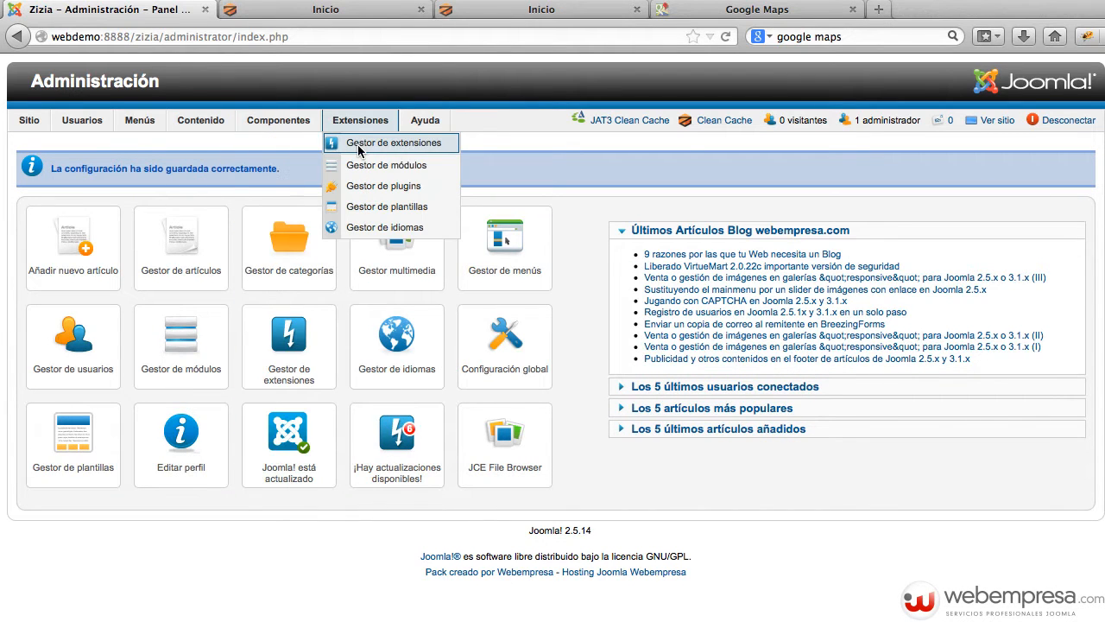
click(363, 164)
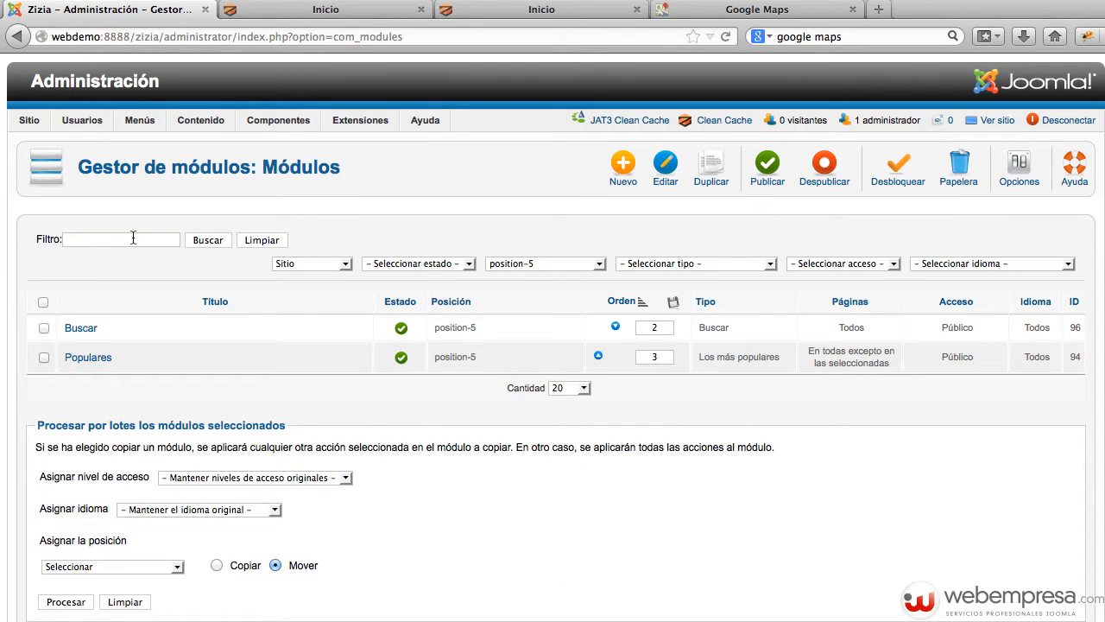
click(495, 267)
click(535, 277)
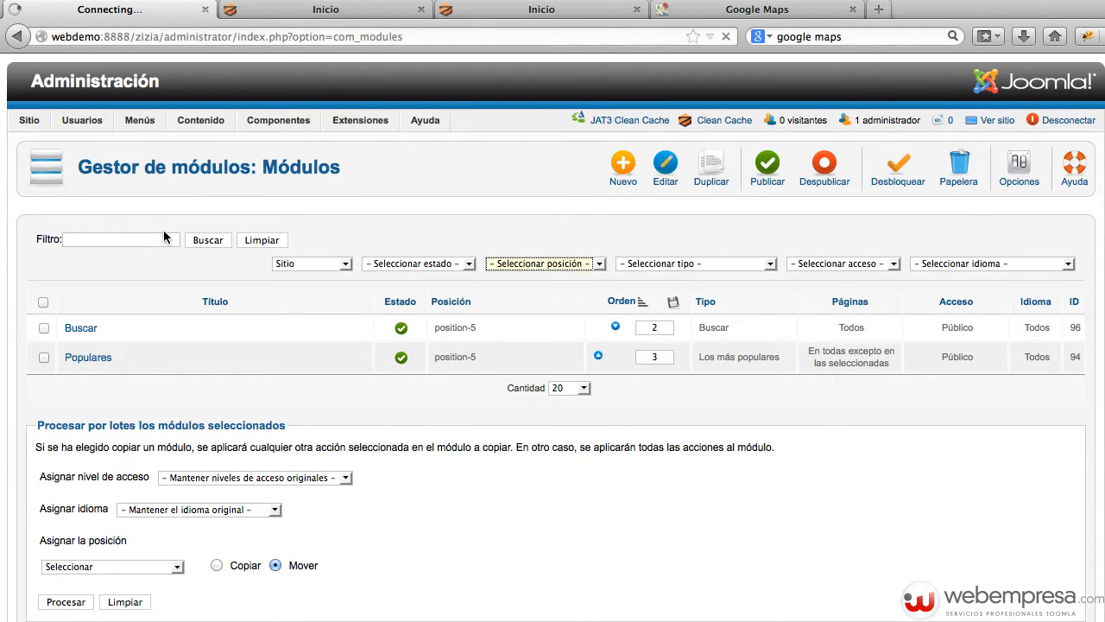
click(140, 238)
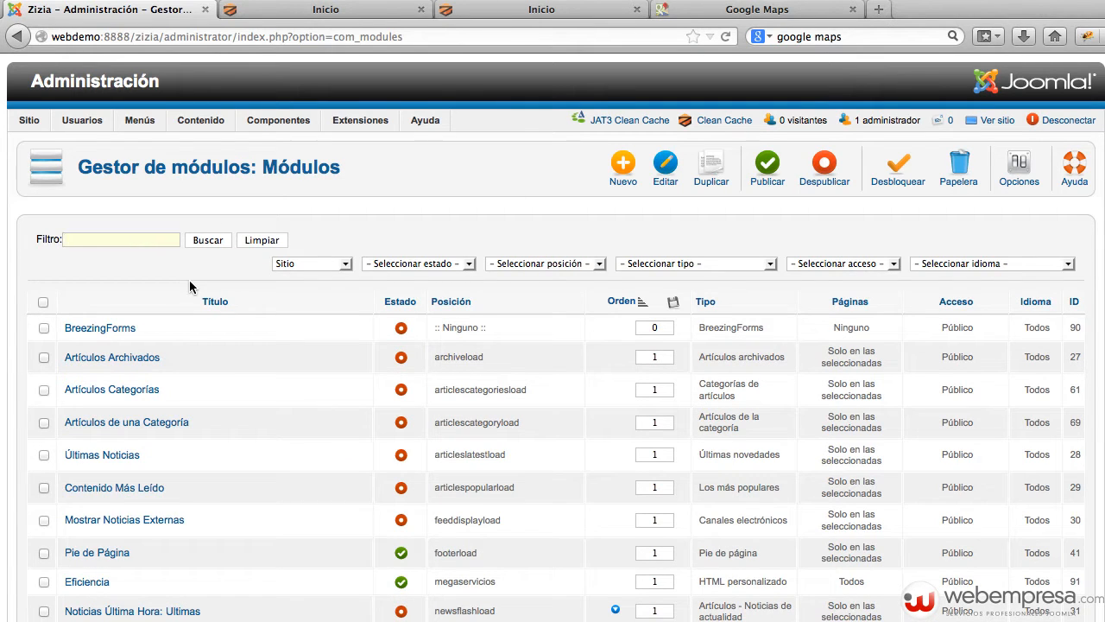
text(loca)
key(Return)
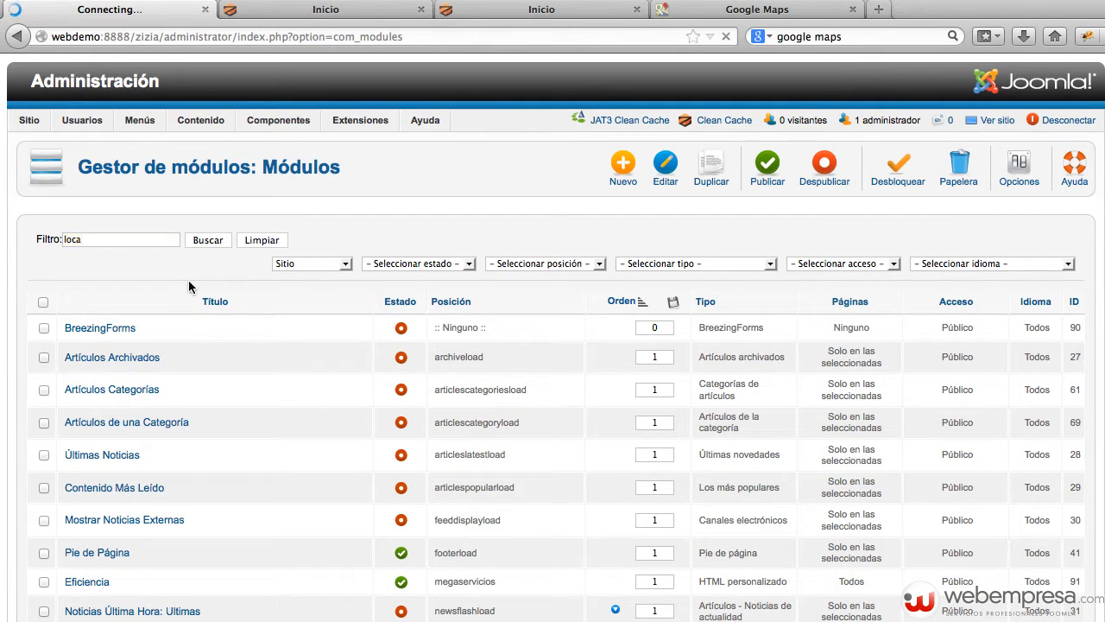
click(95, 331)
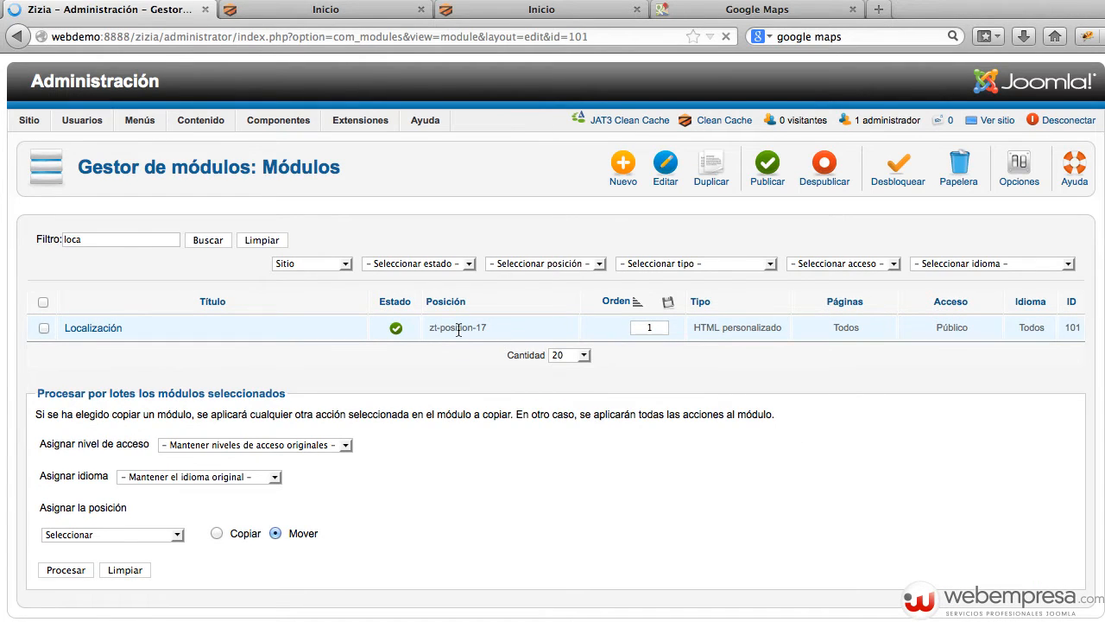
Insert the Google Maps iframe code with width 250 and height 200 into the module's custom output text, save it, and check the code
scroll(461, 335, down, 2)
scroll(461, 336, down, 1)
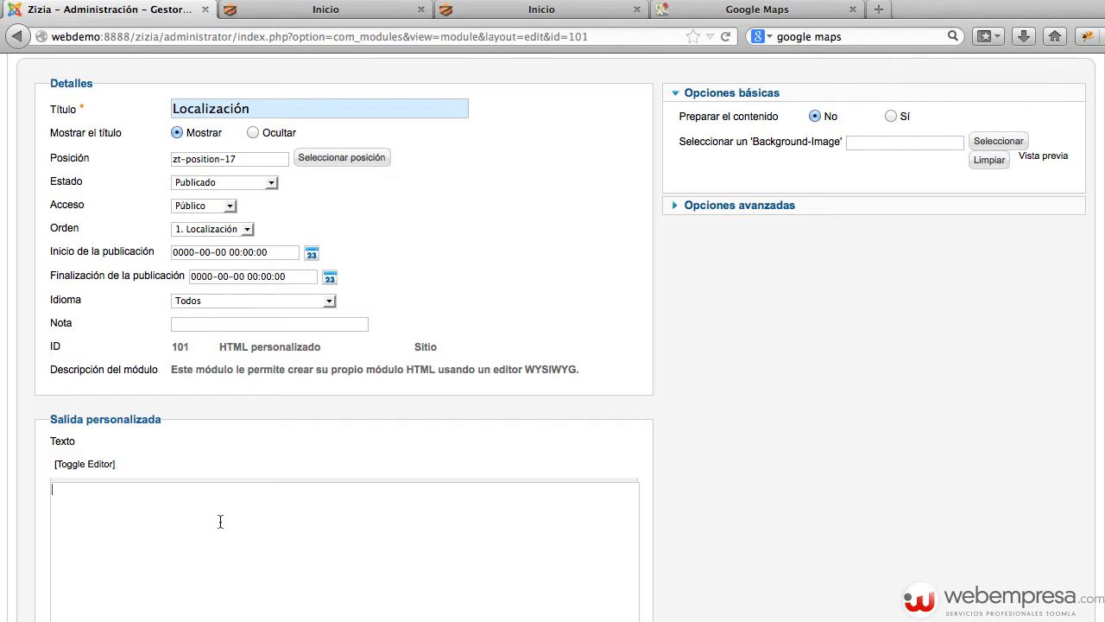
click(220, 522)
text(<iframe width="250" height="200" frameborder="0" scrolling="no" marginheight="0" marginwidth="0" src="https://maps.google.com/?ie=UTF8&amp;t=m&amp;ll=40.576413,-2.845459&amp;spn=0.834453,1.367798&amp;z=8&amp;output=embed"></iframe>)
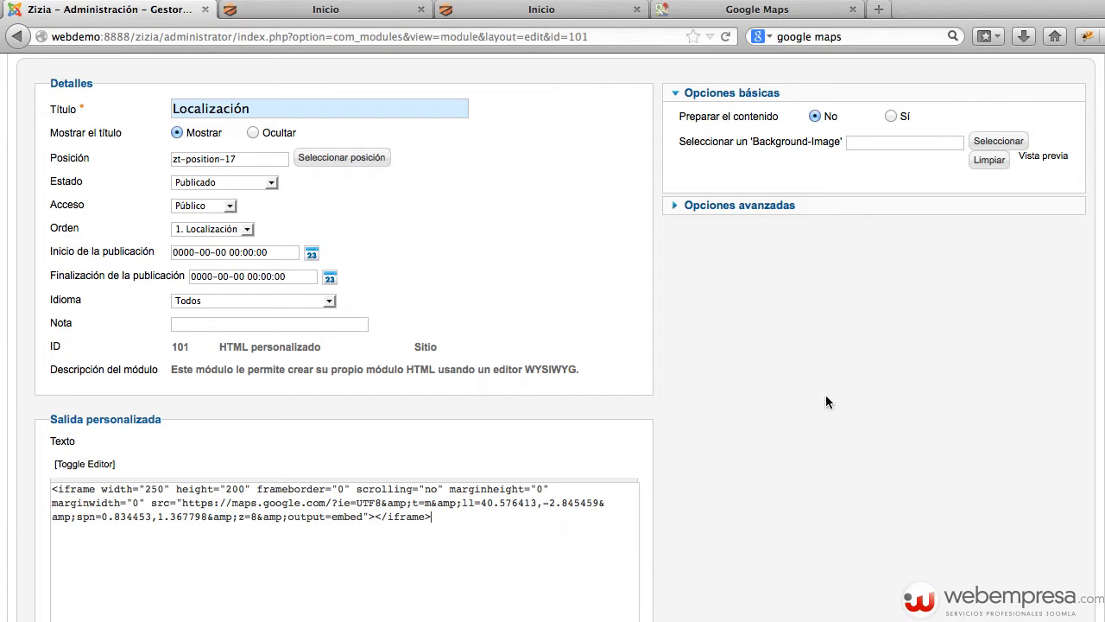
scroll(861, 361, up, 1)
scroll(862, 361, up, 1)
click(716, 168)
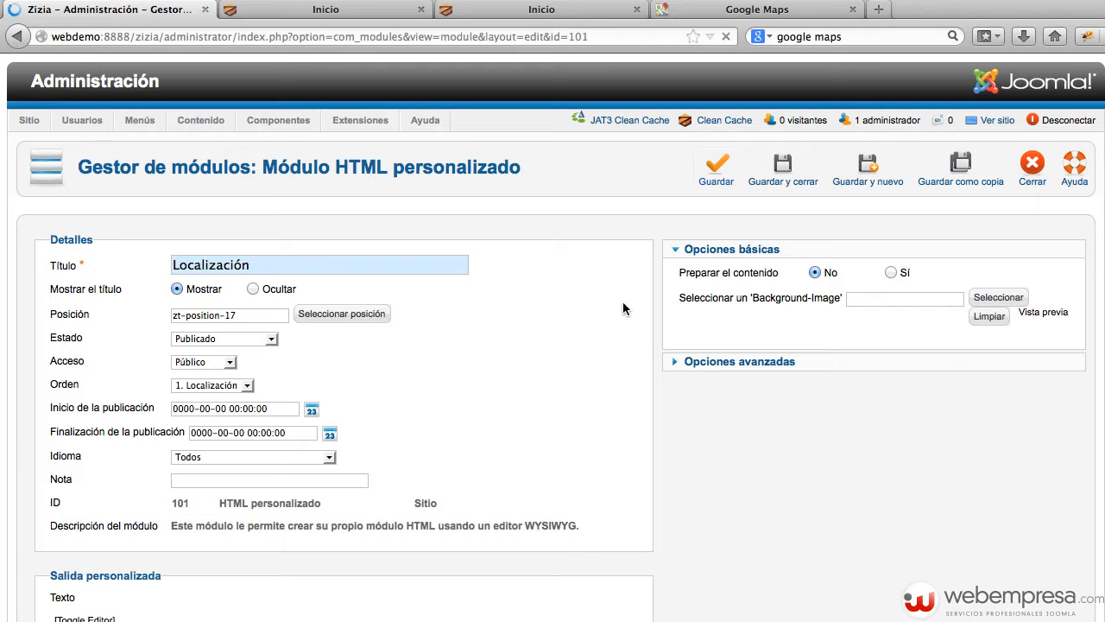
scroll(626, 306, down, 3)
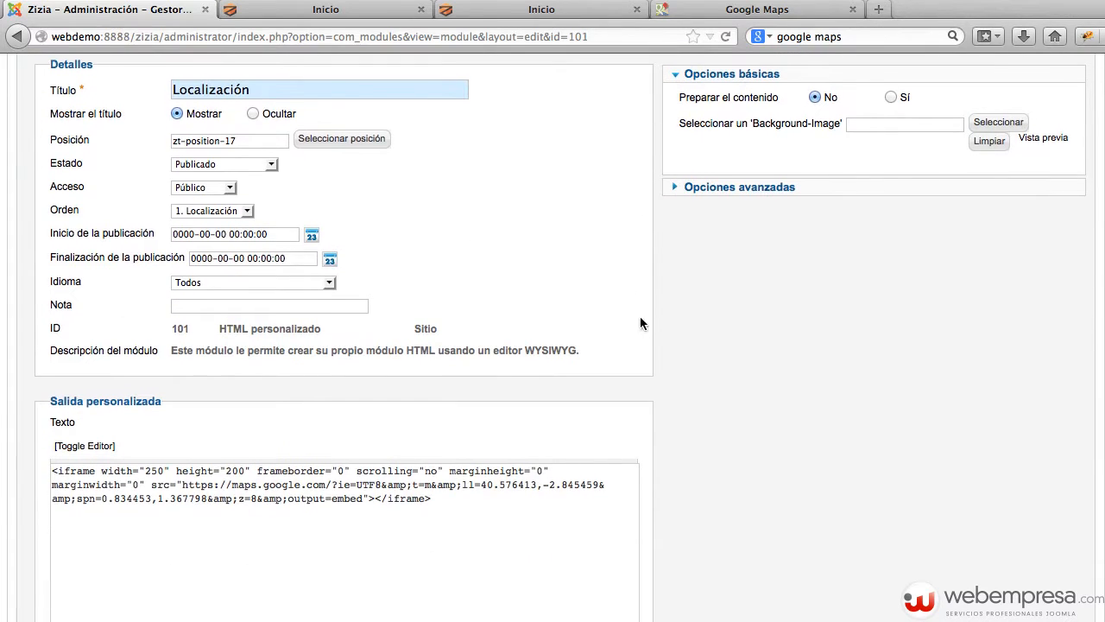
Reload the site's front page and check the map in the footer alongside the rest of the page
click(325, 10)
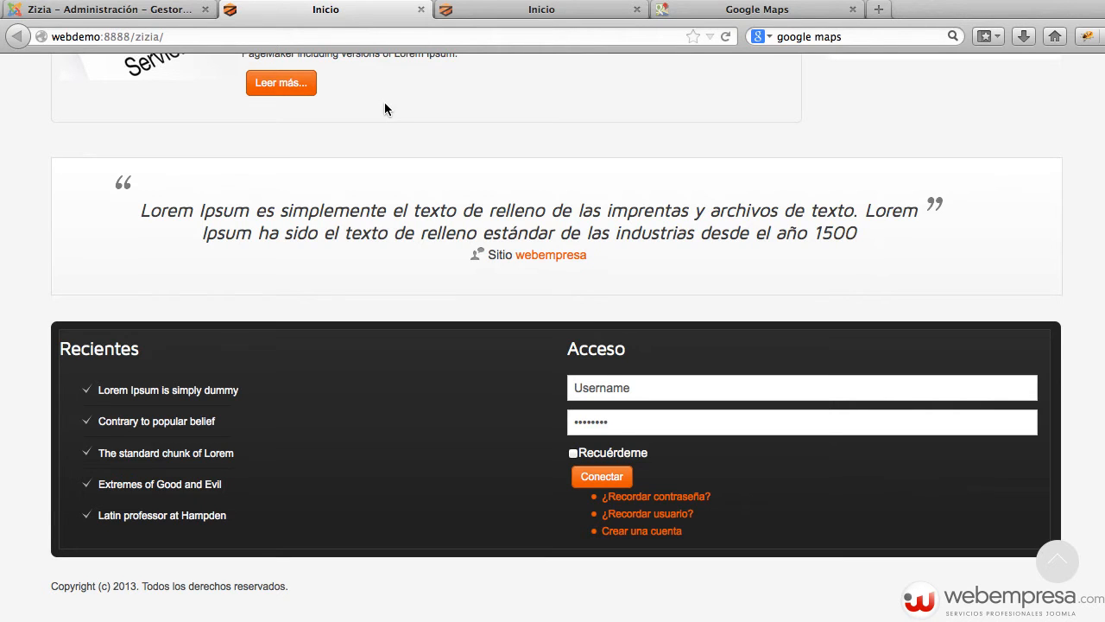
key(super+r)
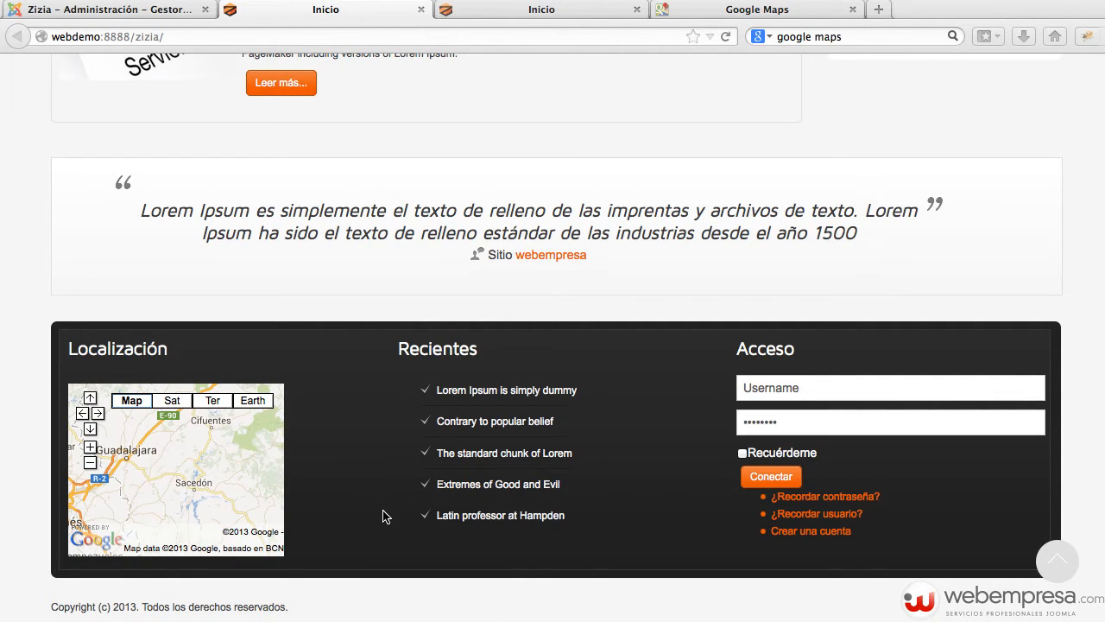
scroll(624, 506, down, 1)
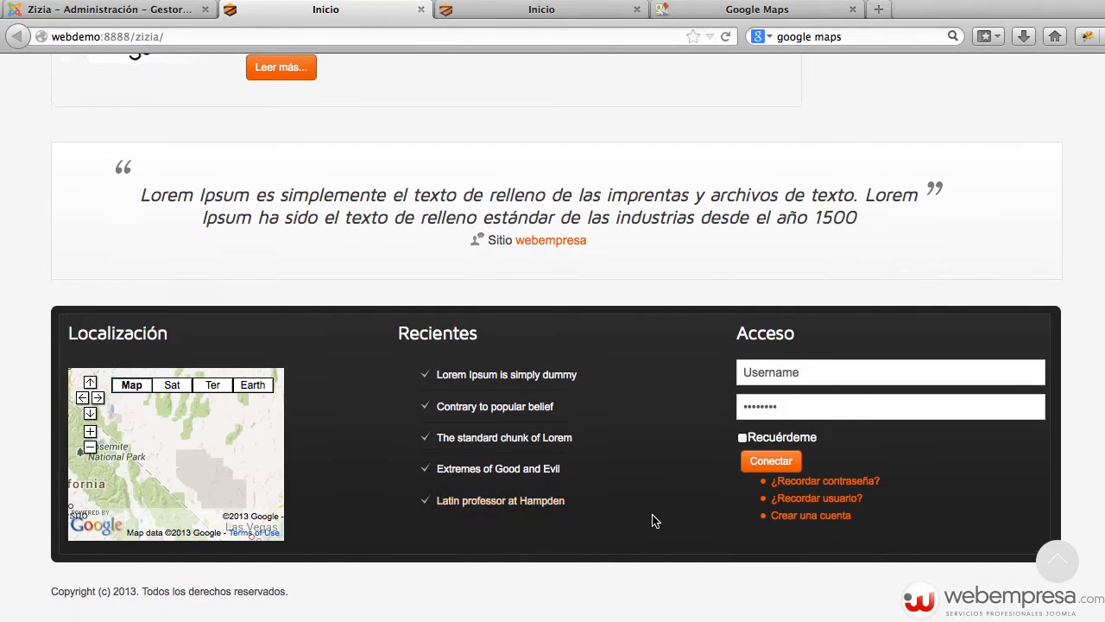
scroll(654, 521, up, 3)
scroll(652, 521, up, 8)
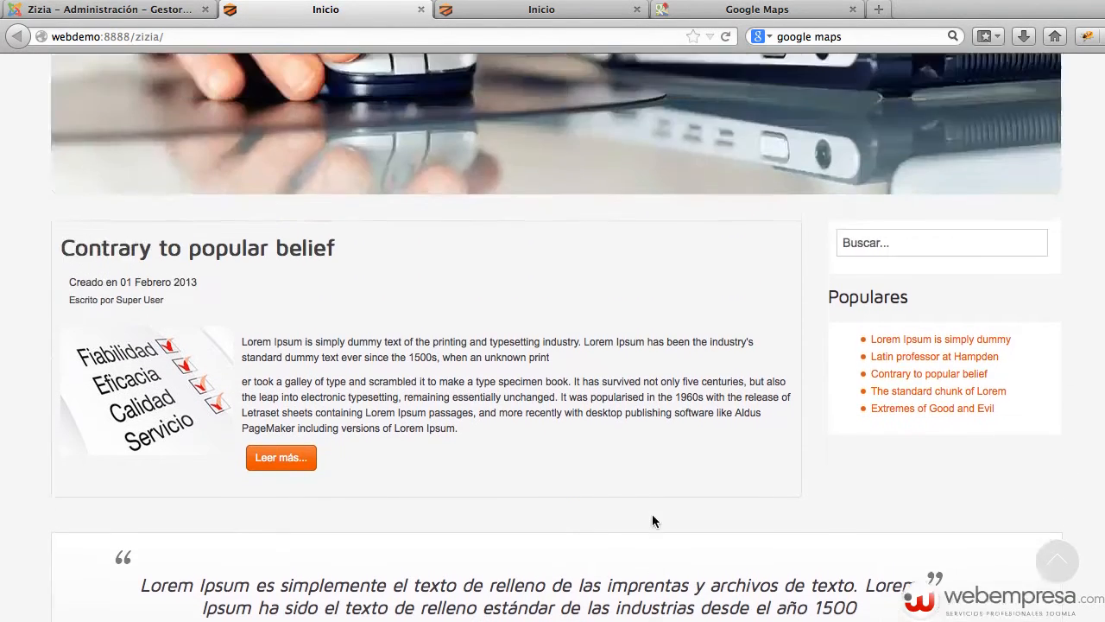
scroll(652, 520, up, 5)
scroll(652, 521, down, 8)
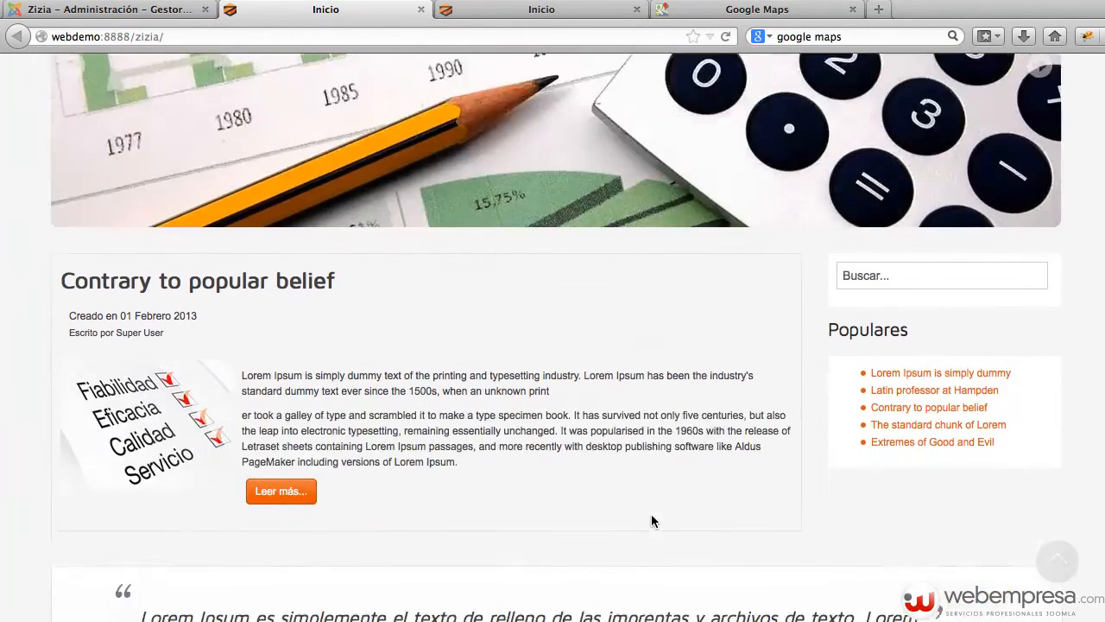
scroll(652, 518, down, 8)
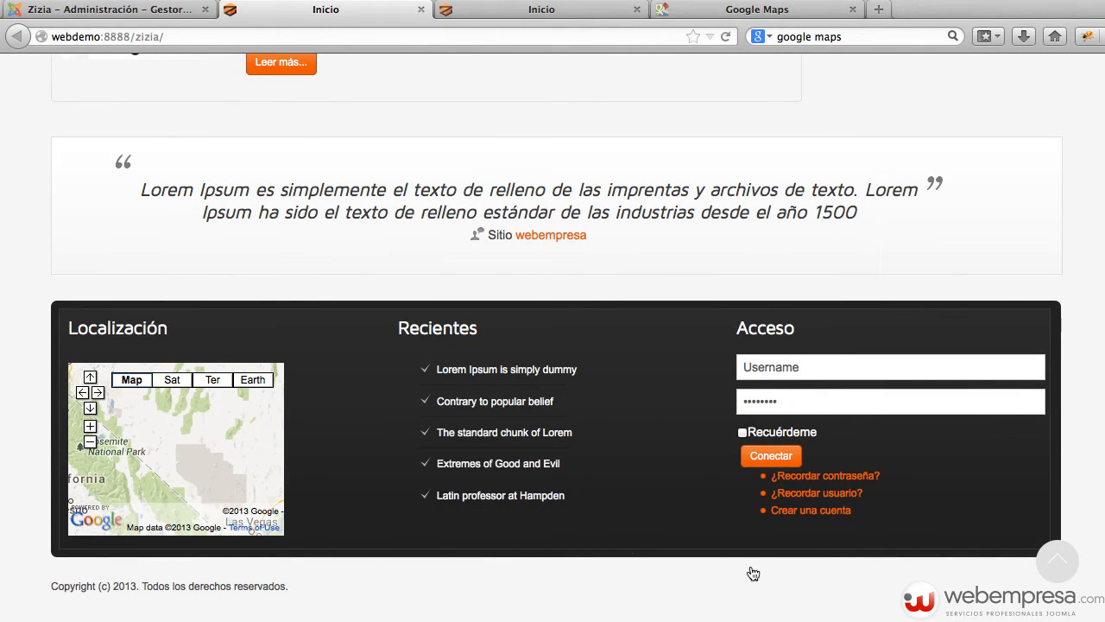
Load the front page with ?tp=1 added to its address and examine the module positions around the footer
click(229, 37)
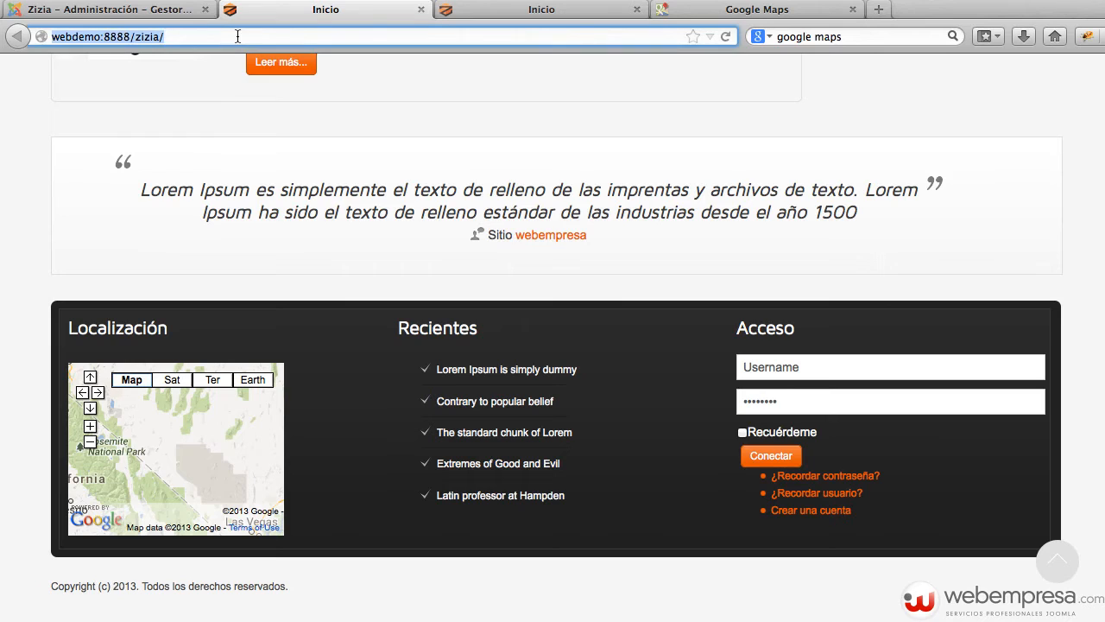
click(239, 37)
text(?tp=1)
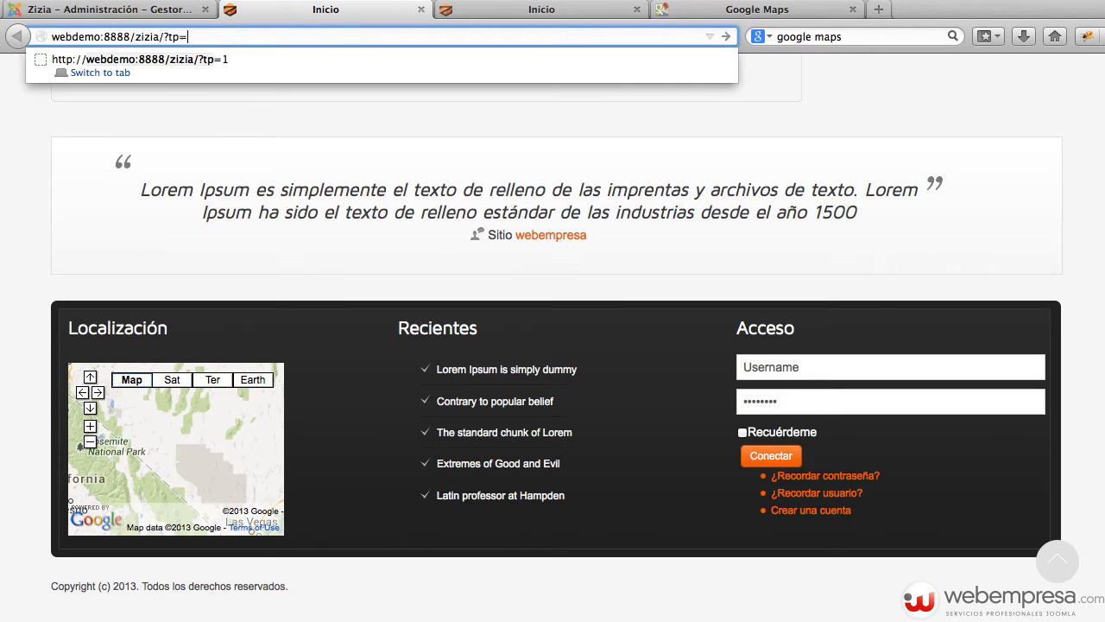
key(Return)
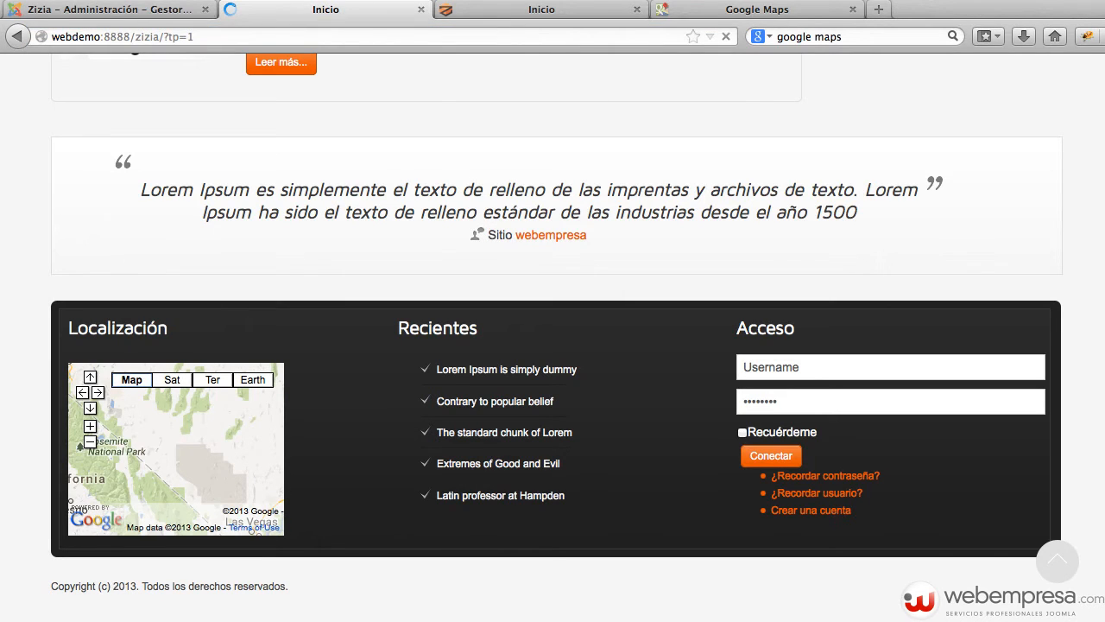
scroll(897, 161, down, 5)
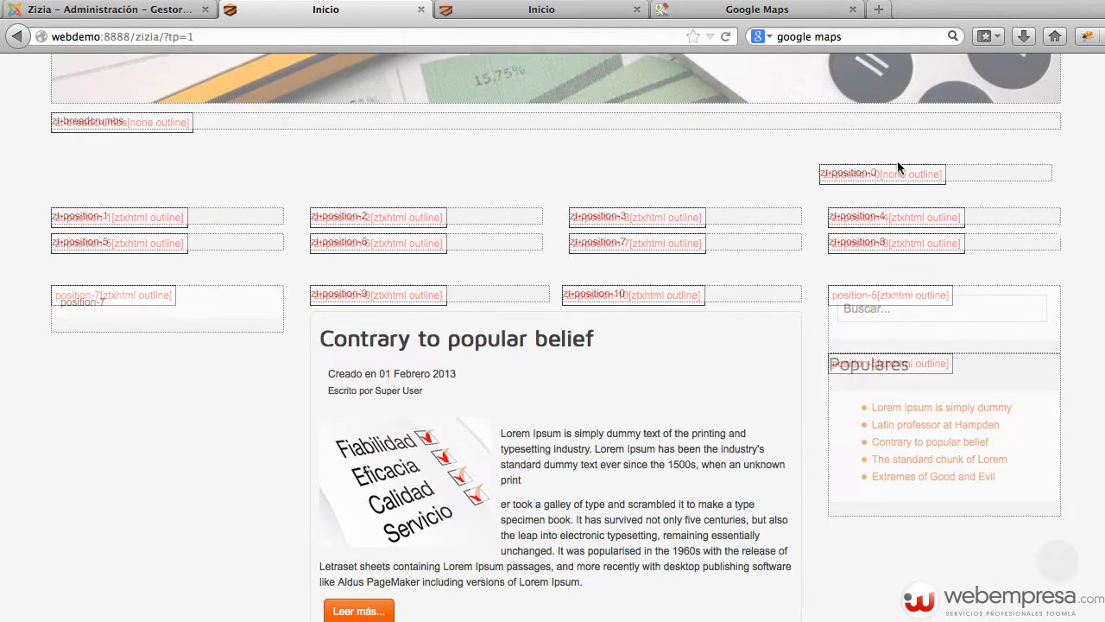
scroll(954, 308, down, 10)
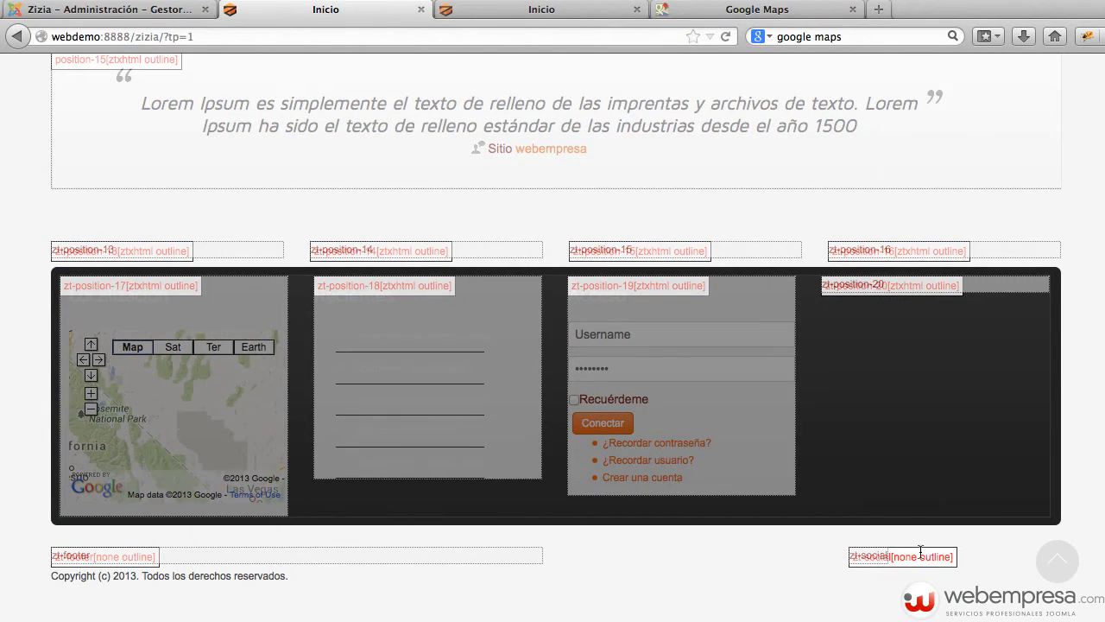
Start a new HTML personalizado module in the site's module manager
click(106, 12)
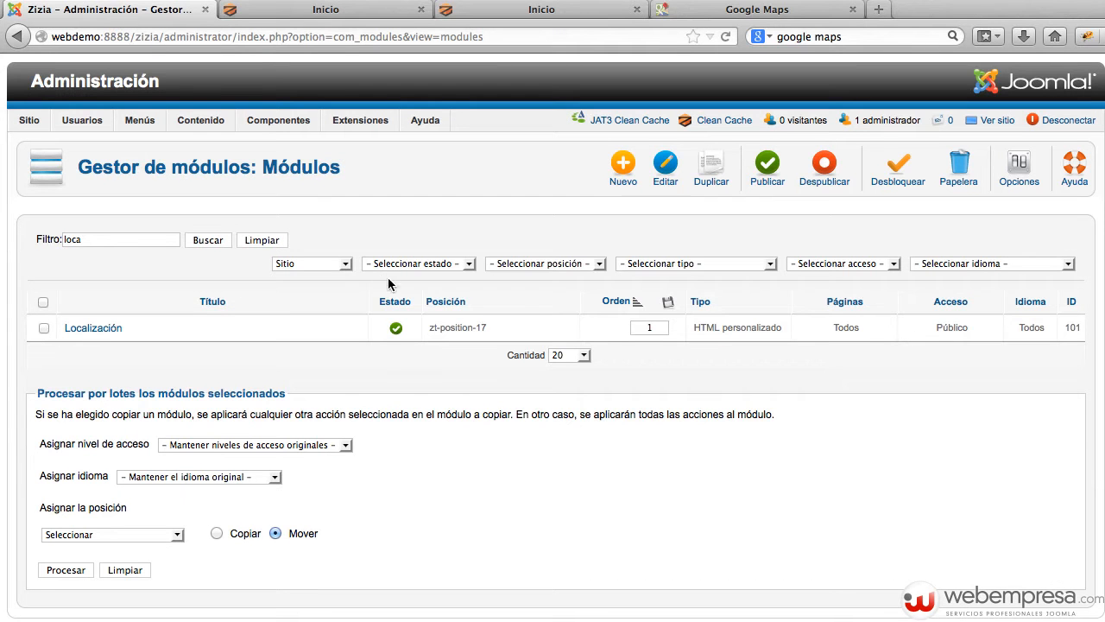
click(624, 168)
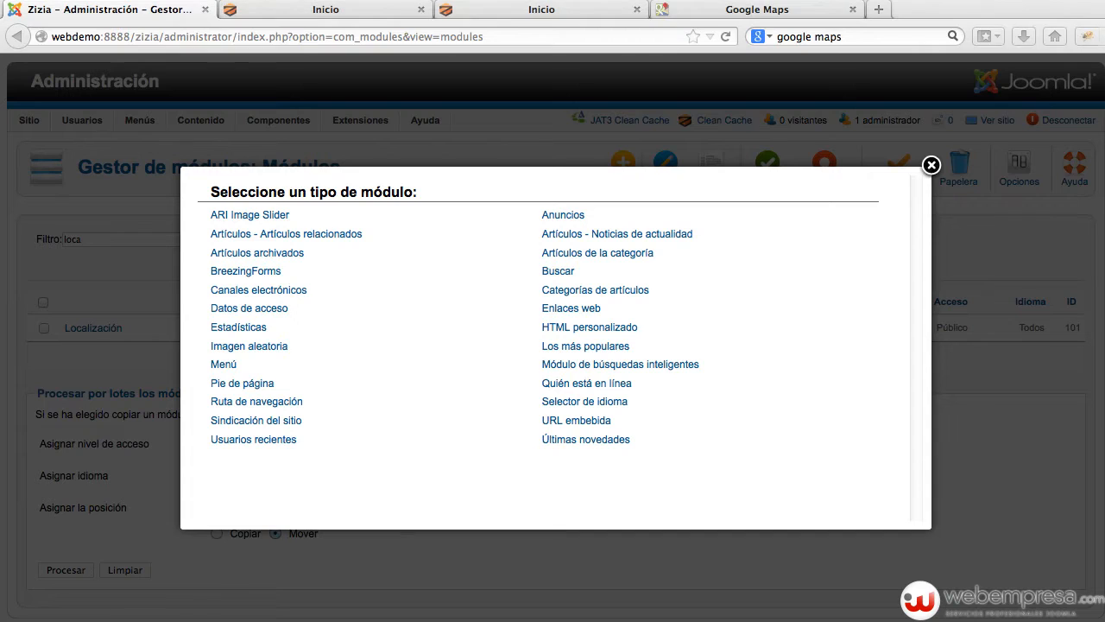
click(609, 330)
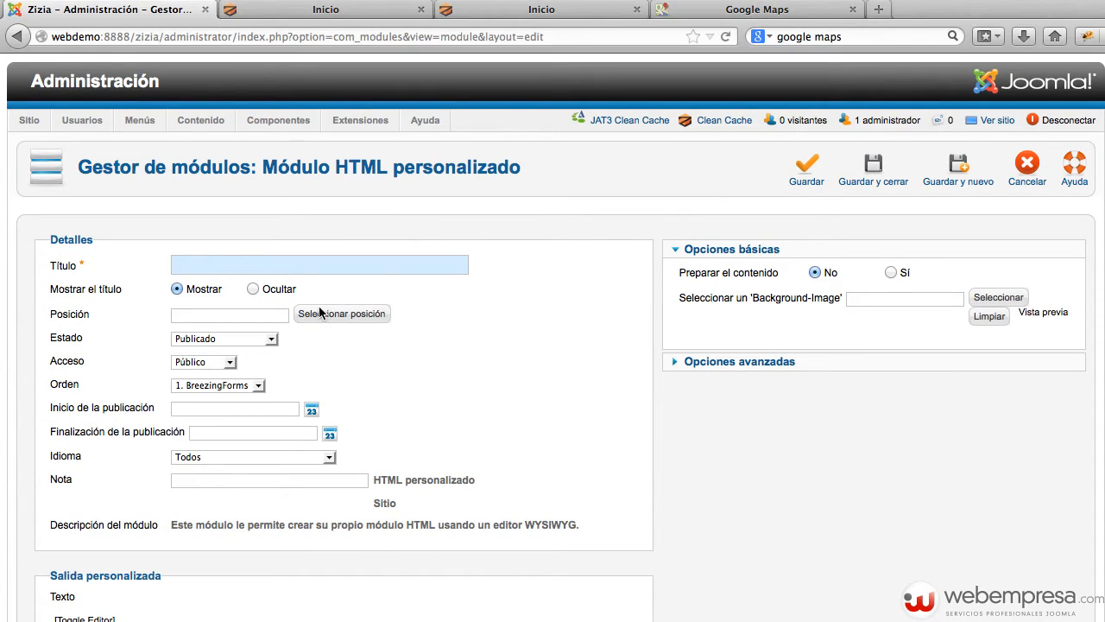
Title the new module Redes Sociales and assign it to the zt-social position
text(Rede)
key(BackSpace)
key(BackSpace)
key(BackSpace)
key(BackSpace)
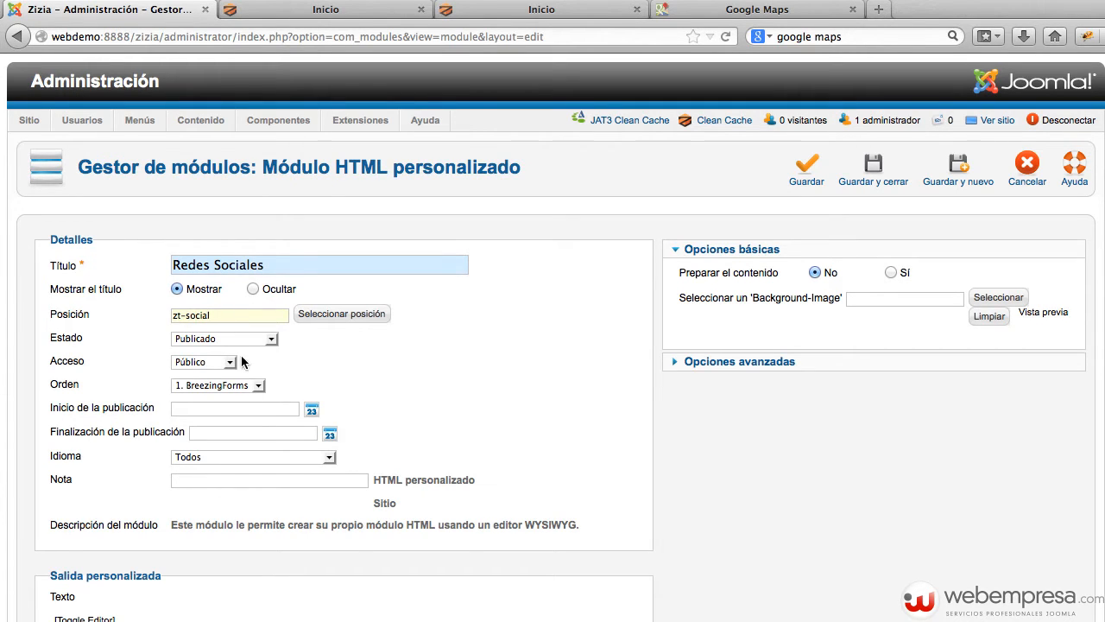
Switch on the visual editor for the module's custom output text and review the menu assignment
scroll(242, 362, down, 5)
click(106, 381)
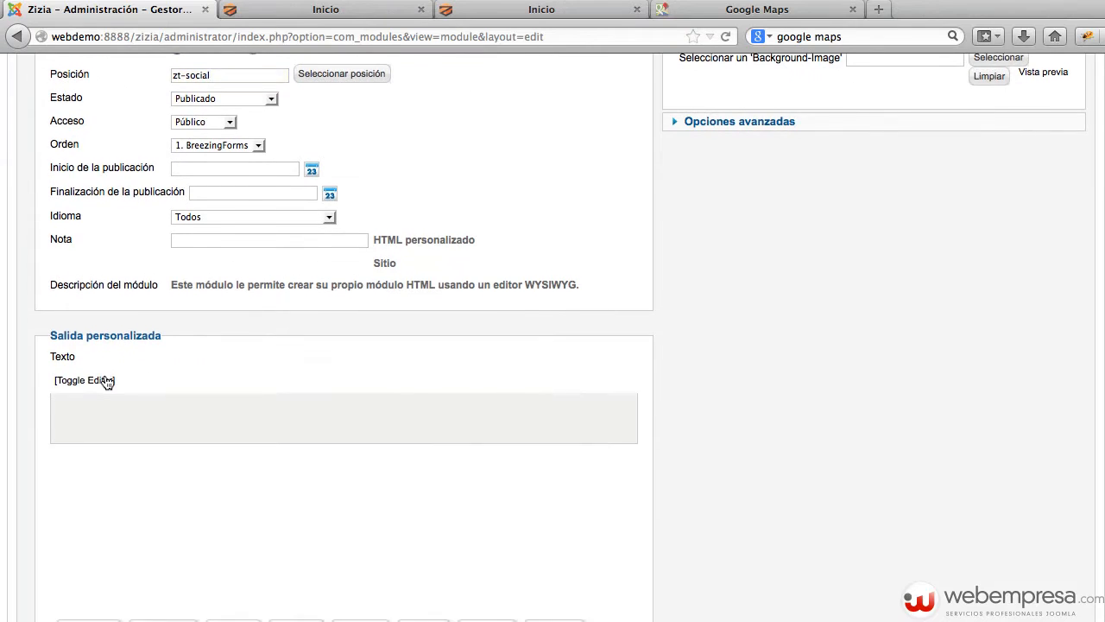
scroll(308, 376, down, 8)
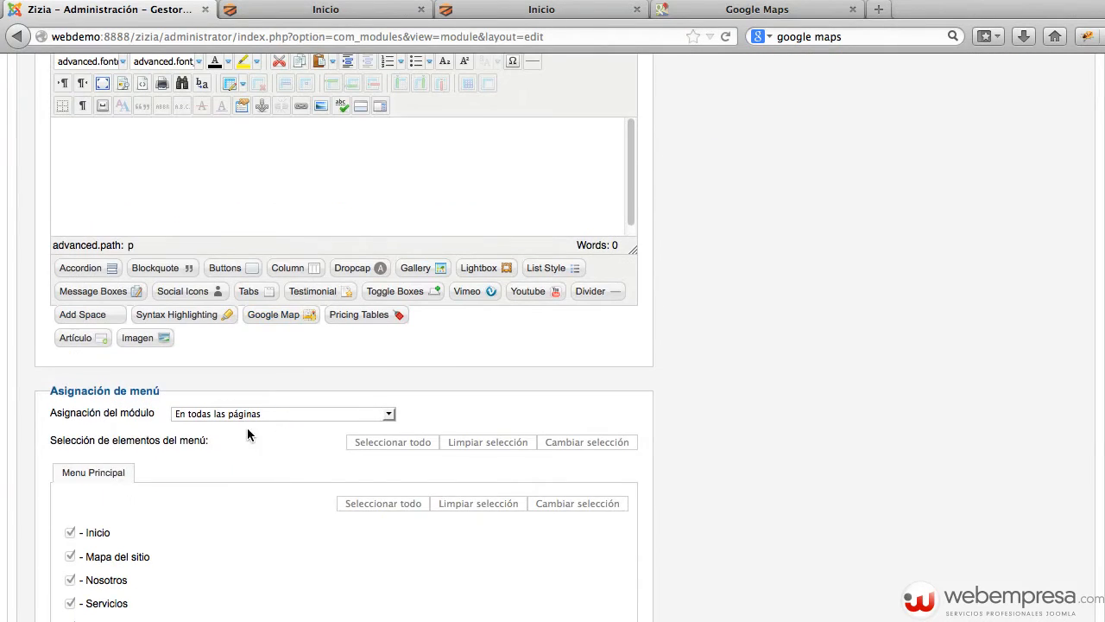
scroll(294, 421, up, 10)
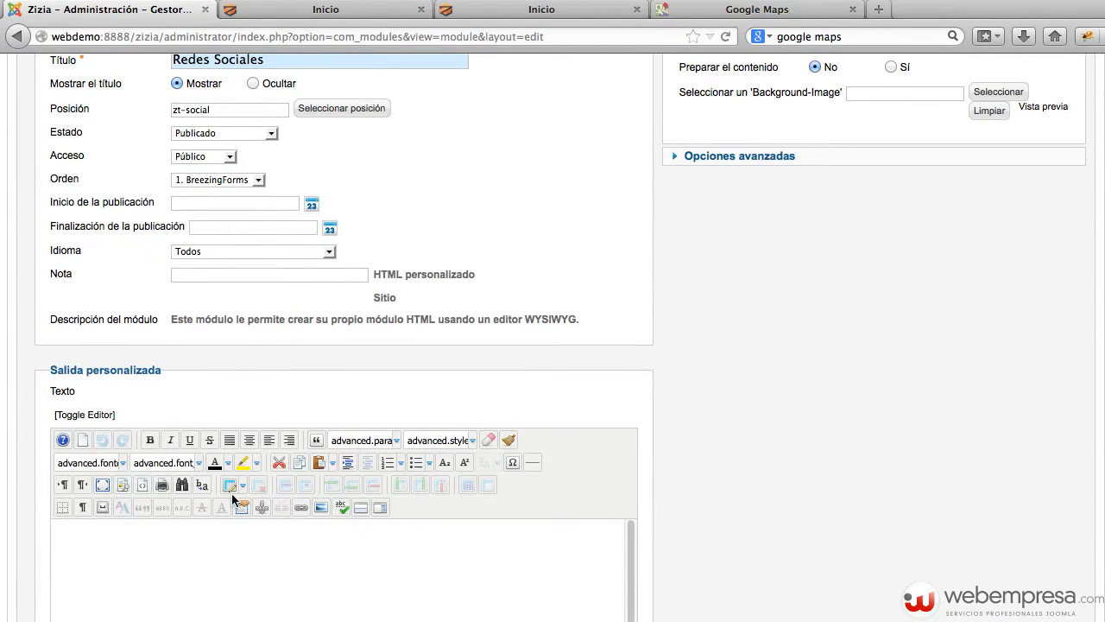
Enter the words Facebook, Youtube, Twitter and Rss on one line in the module's custom output text
click(100, 415)
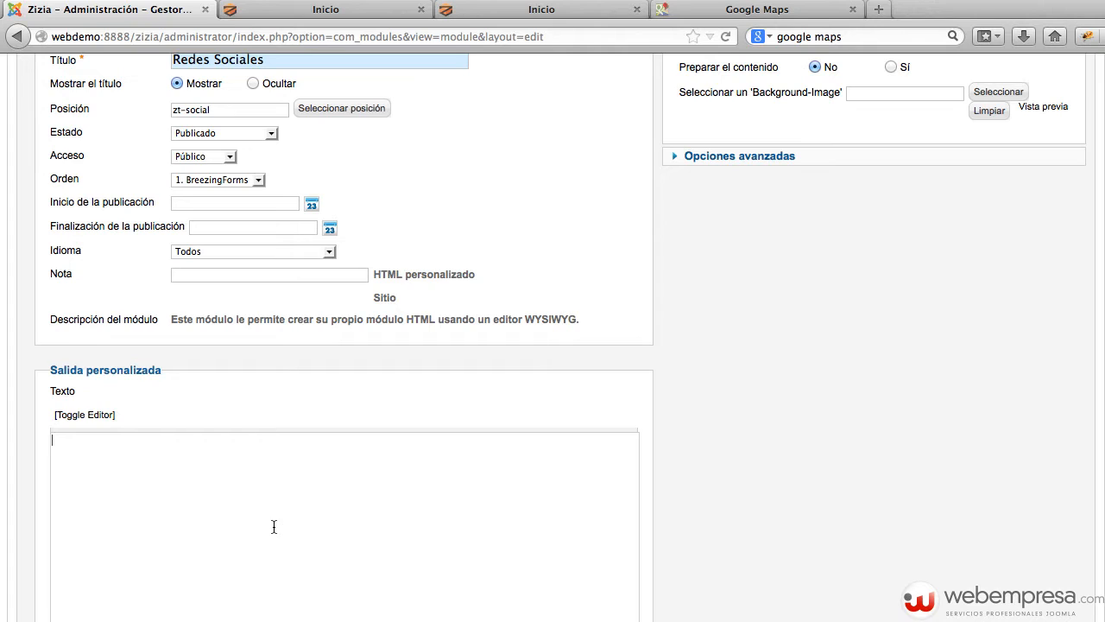
click(71, 416)
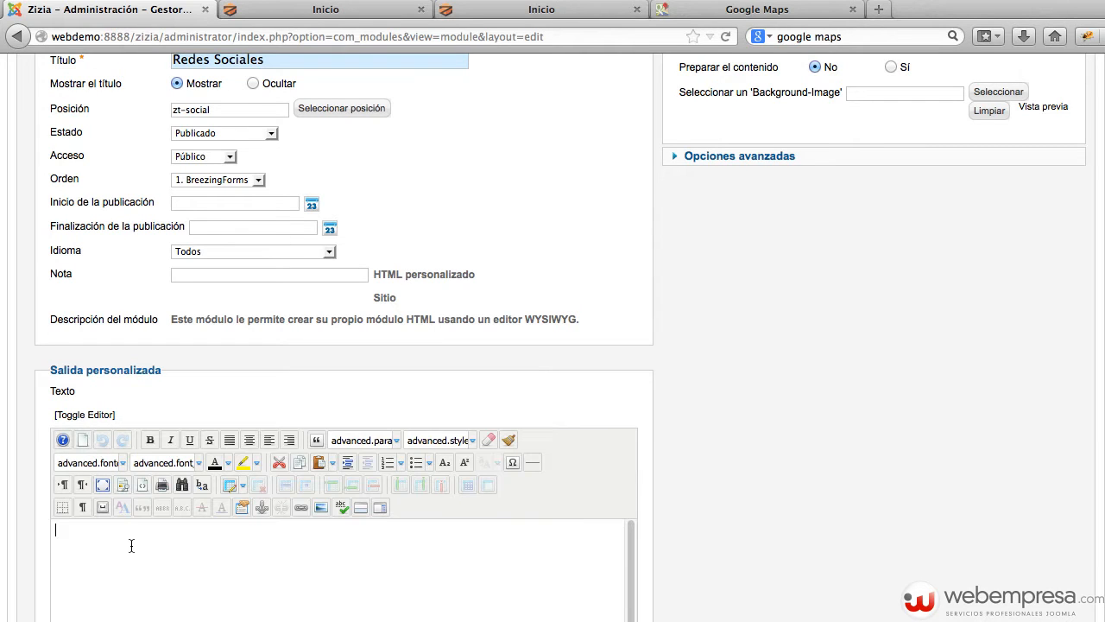
text(Yo)
text(Facebook)
double_click(68, 533)
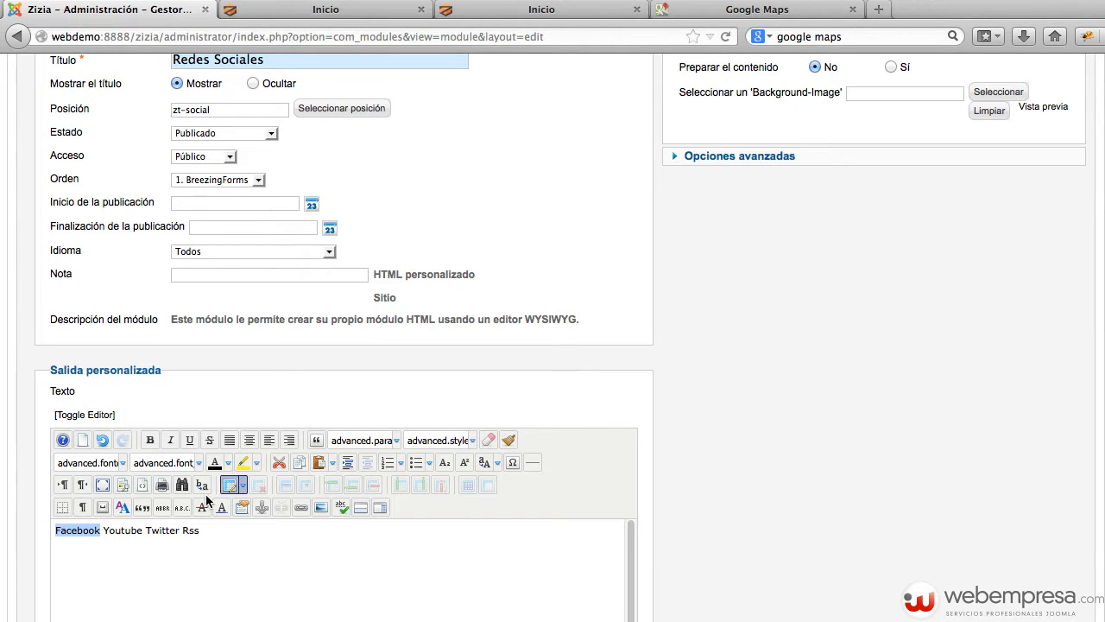
click(299, 508)
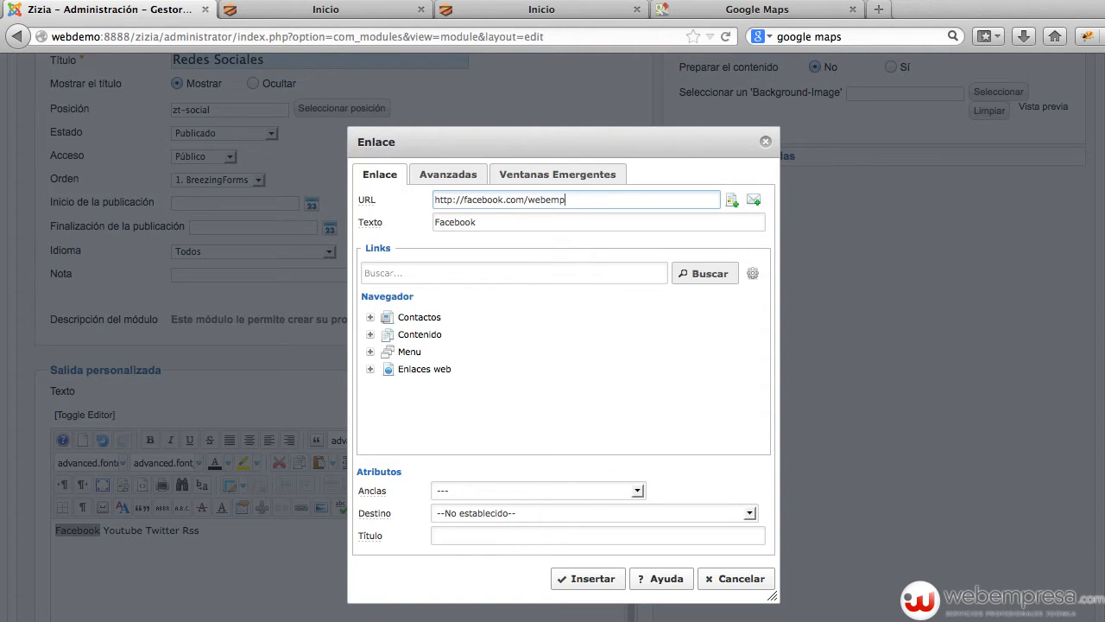
click(542, 514)
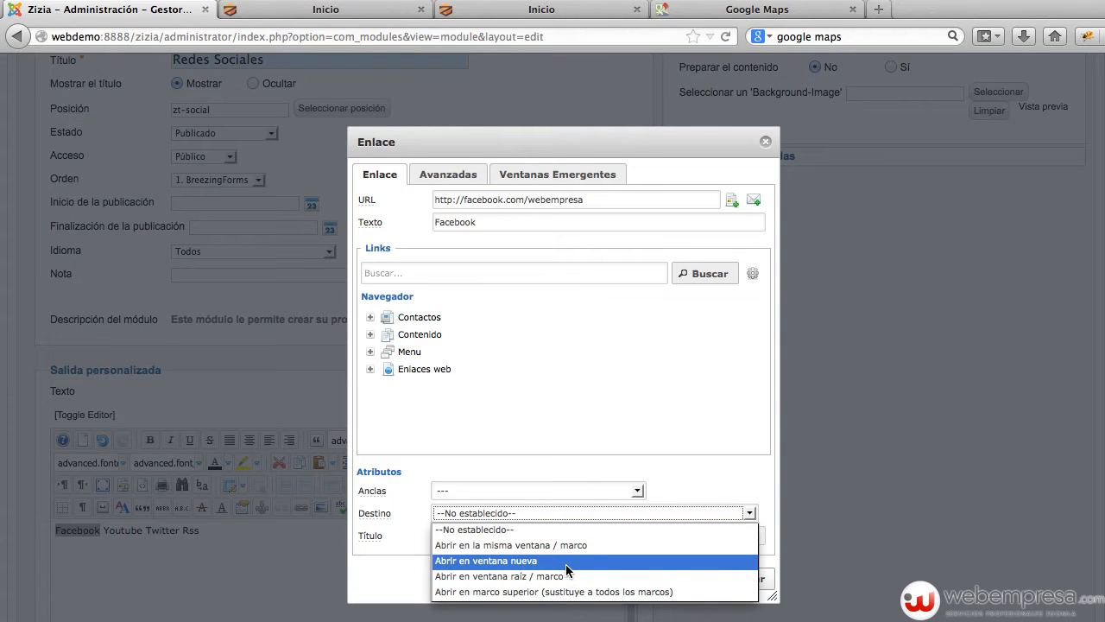
click(565, 562)
click(600, 587)
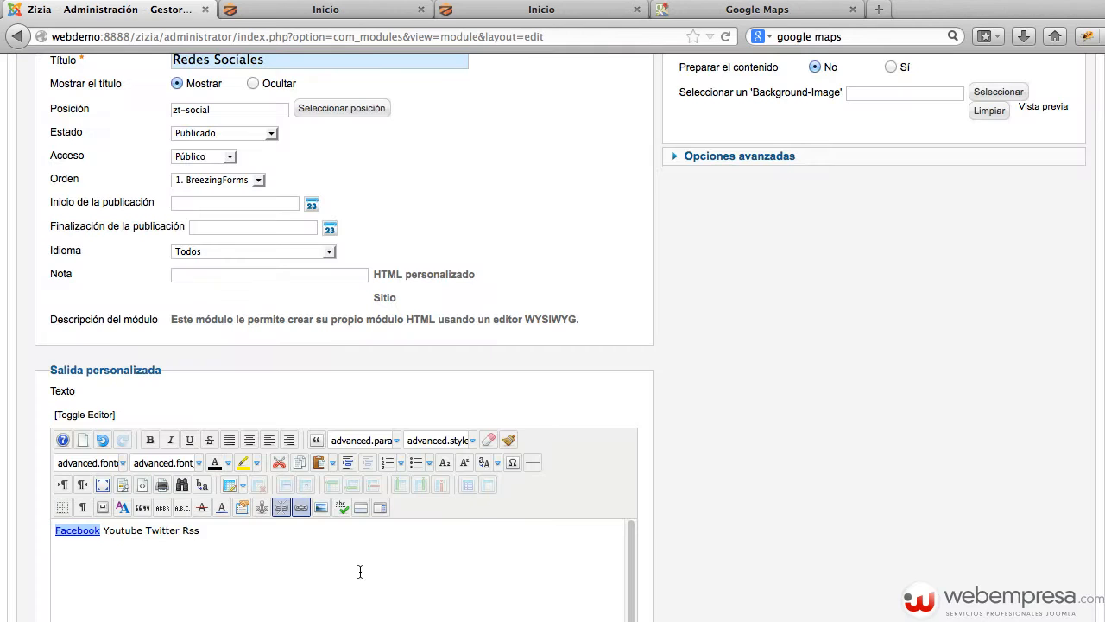
Link the words Youtube and Twitter in the module's text to the placeholder address #
double_click(134, 524)
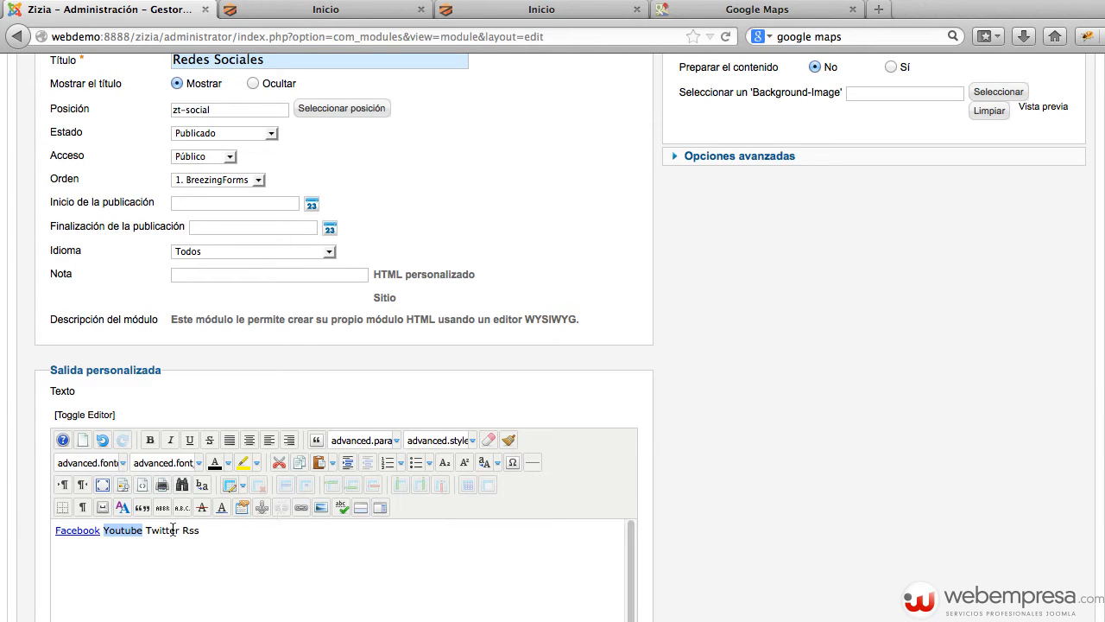
click(300, 508)
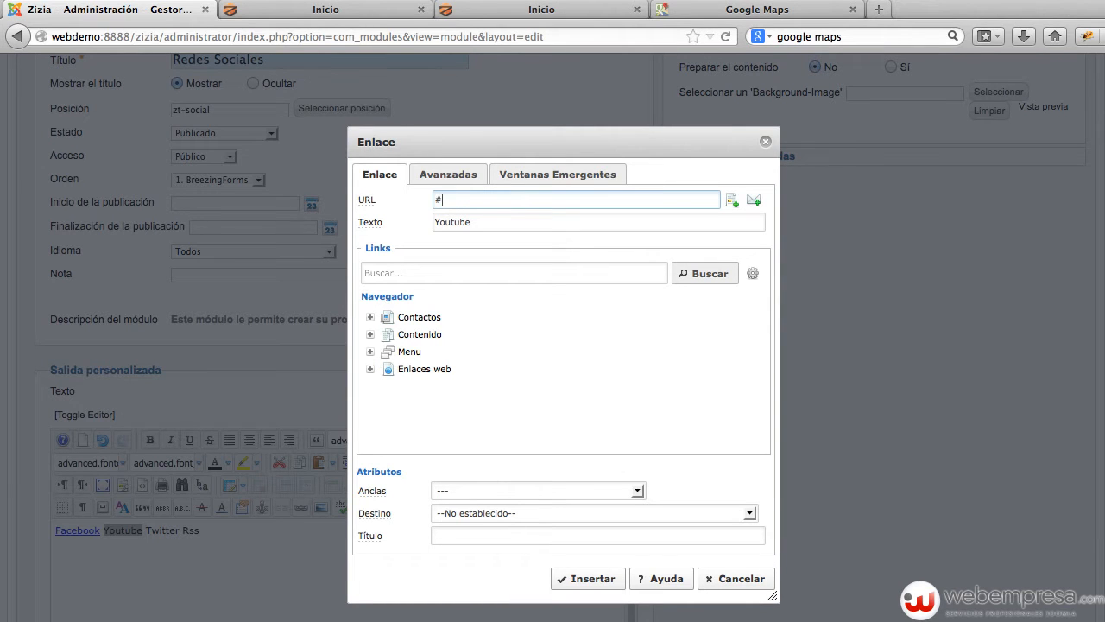
click(608, 580)
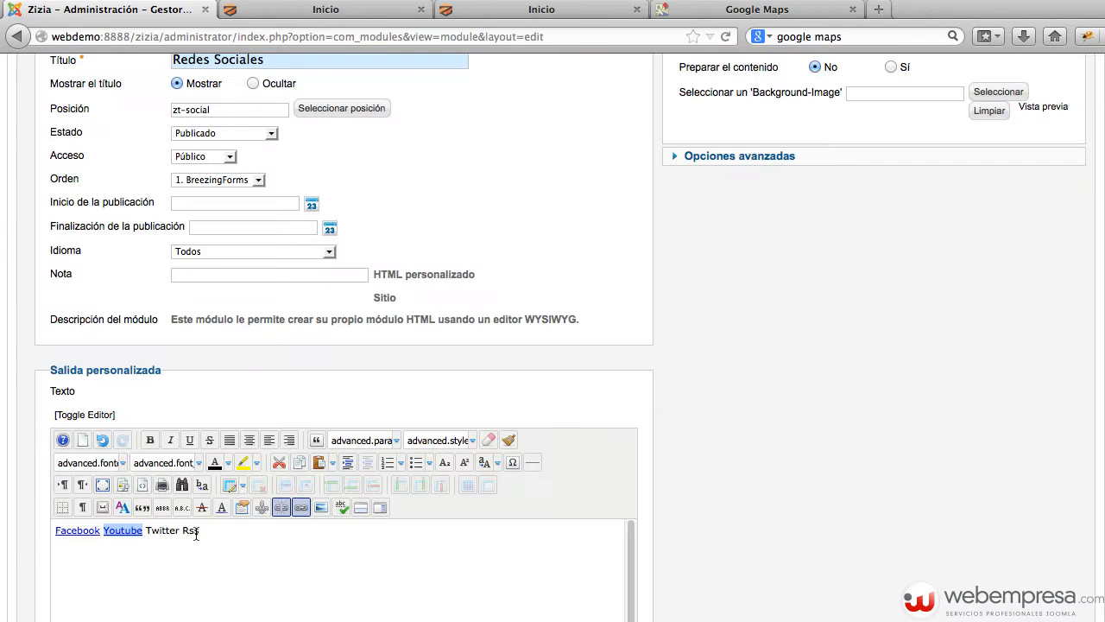
double_click(163, 530)
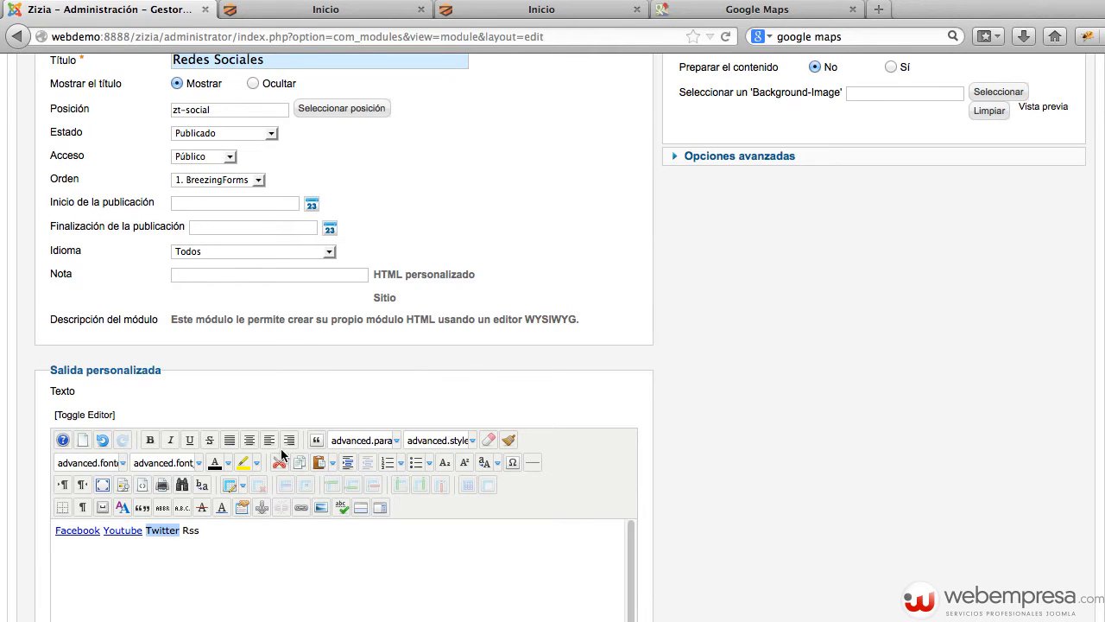
click(301, 508)
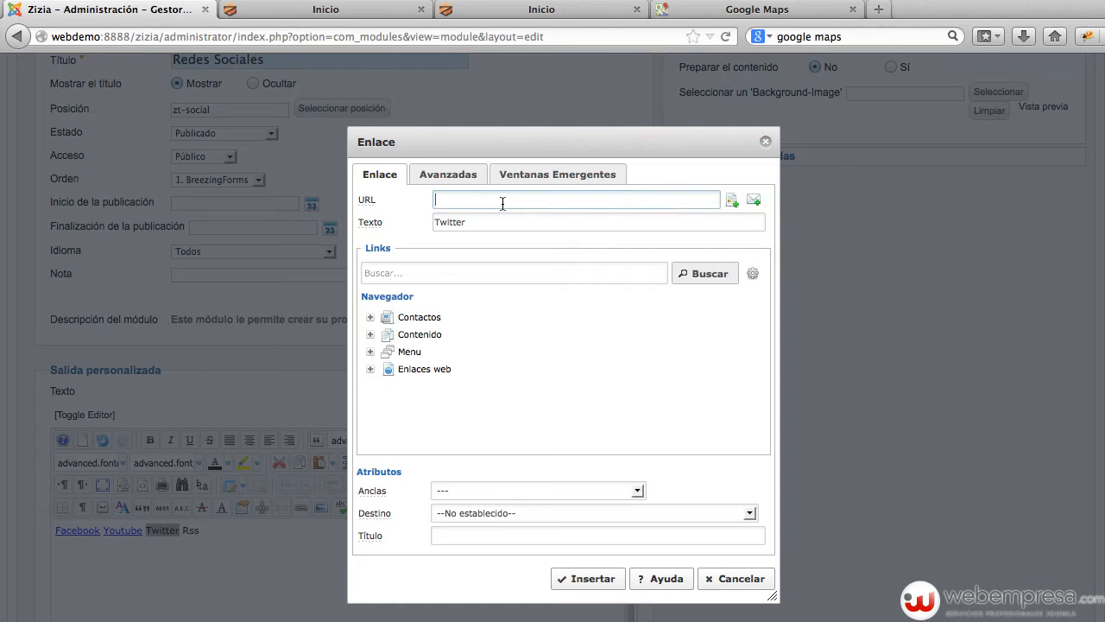
click(587, 578)
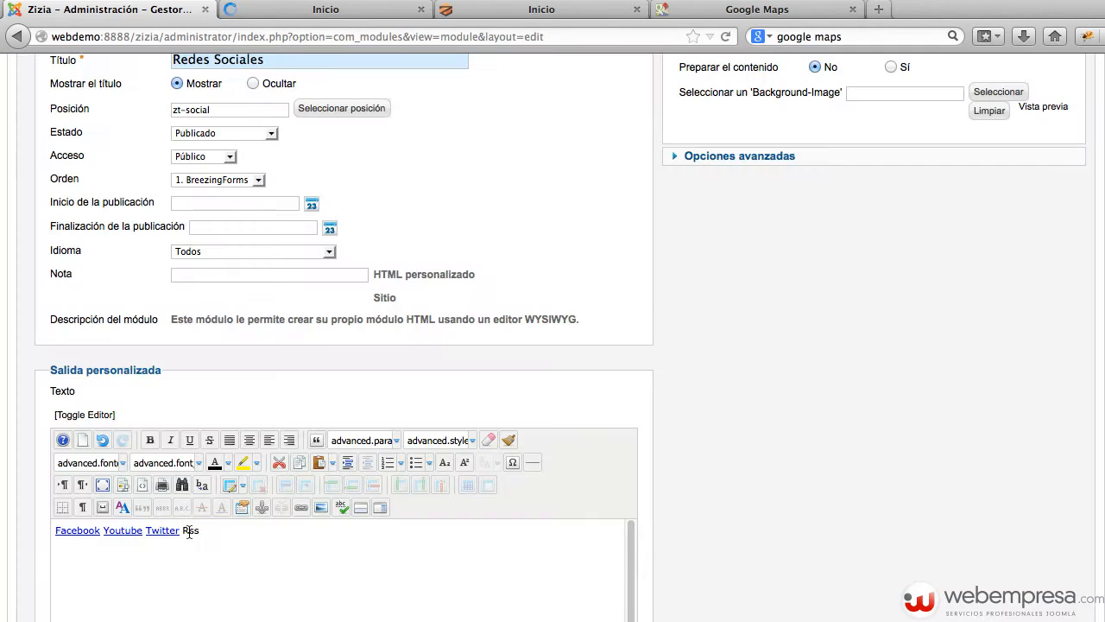
Start a link for the word Rss and load the site's front page with ?format=feed&type=rss added to its address
double_click(189, 530)
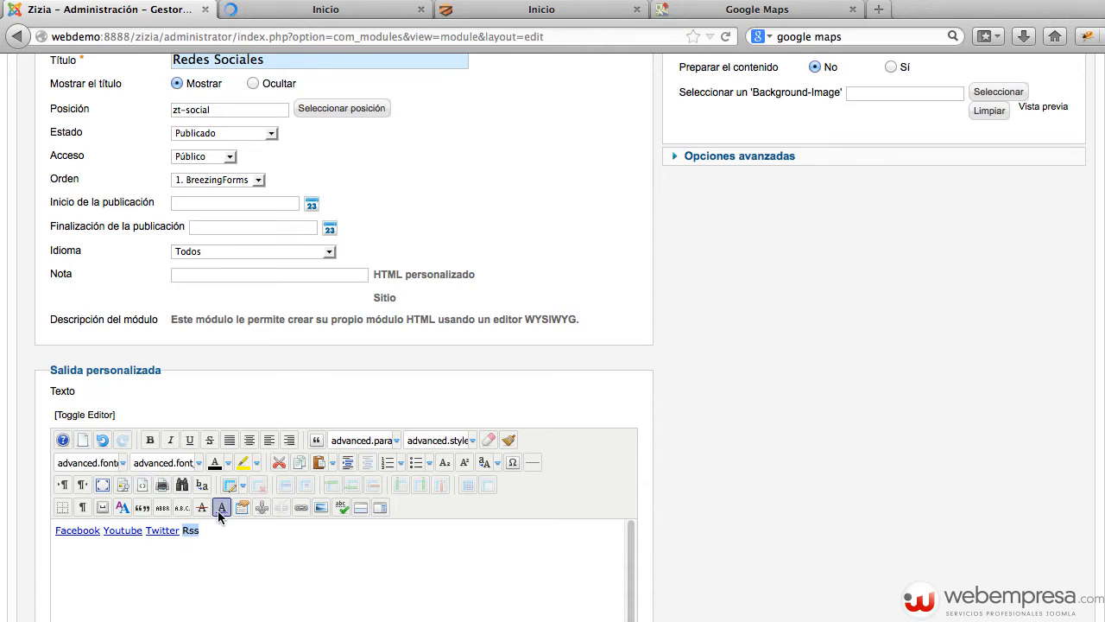
click(317, 507)
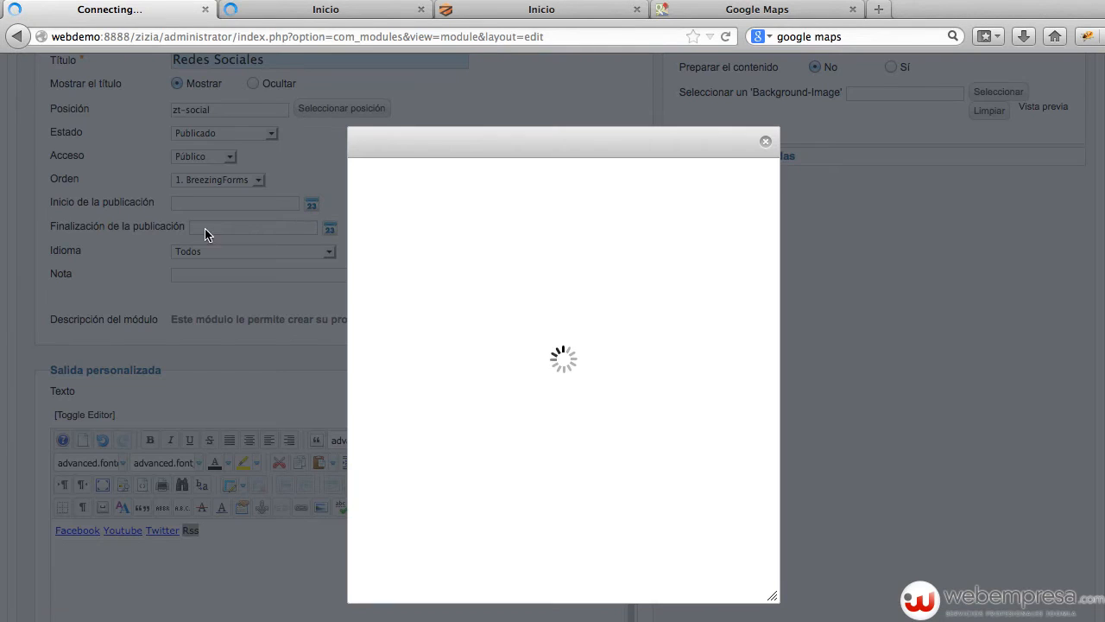
click(289, 12)
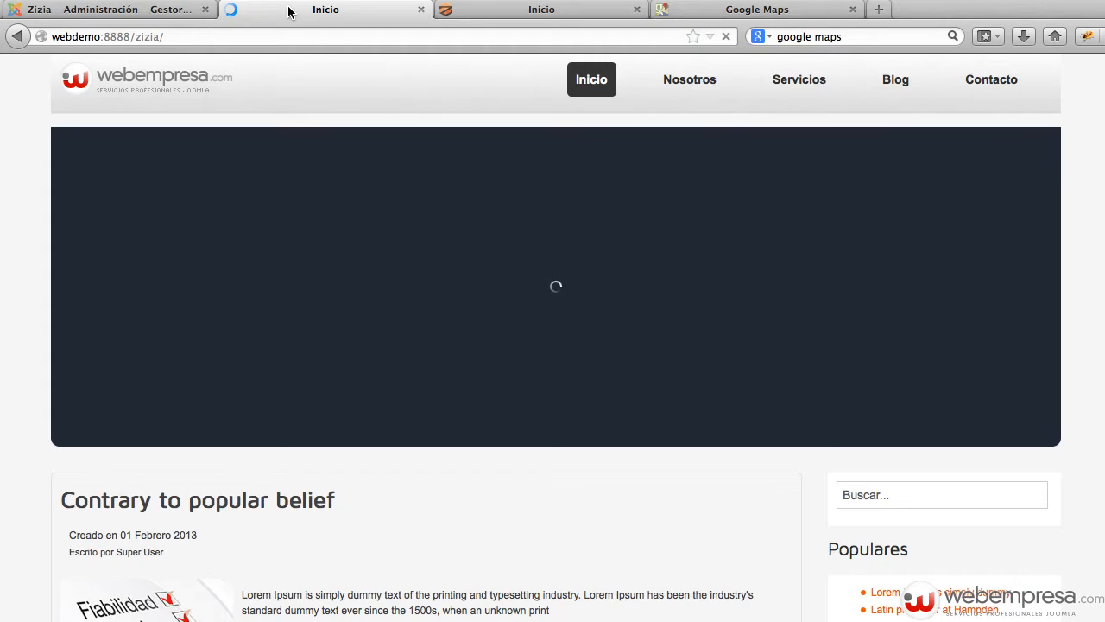
click(235, 35)
click(238, 33)
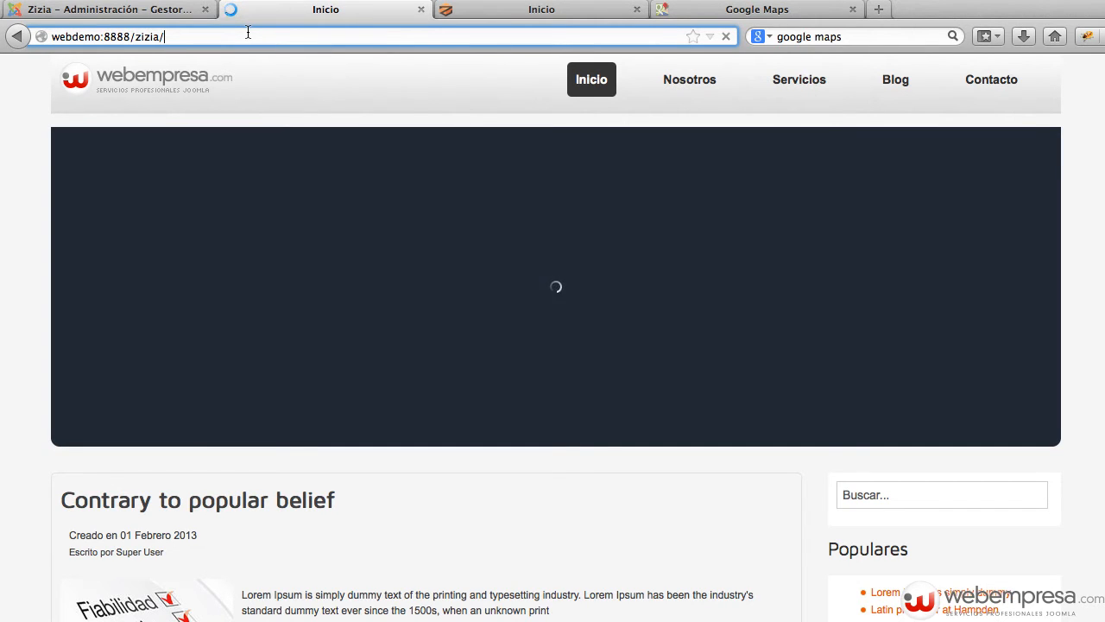
text(?)
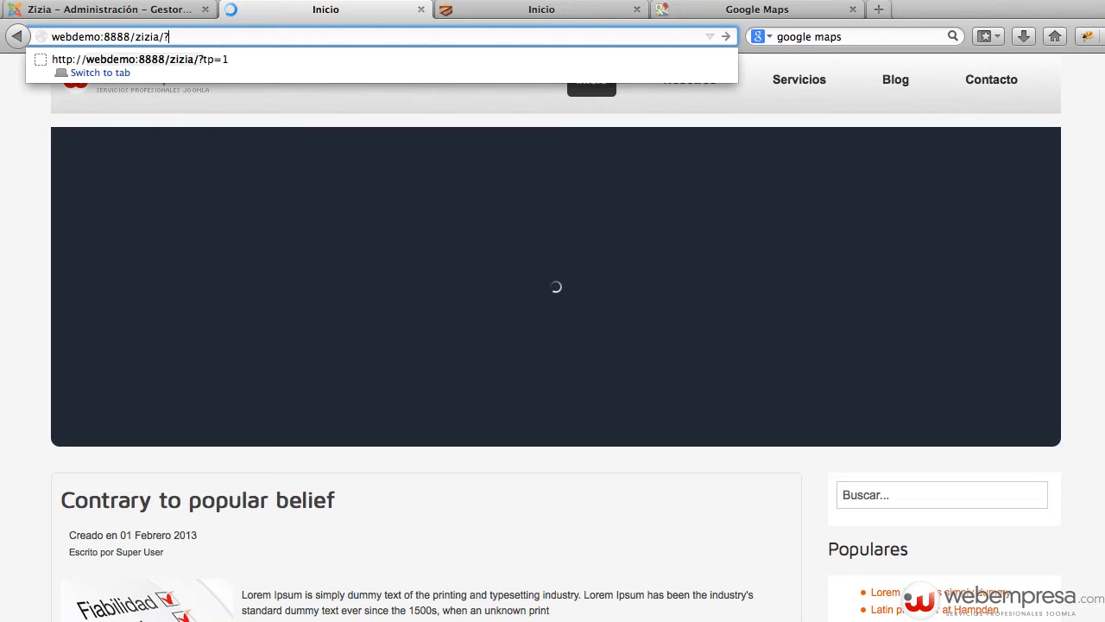
text(format)
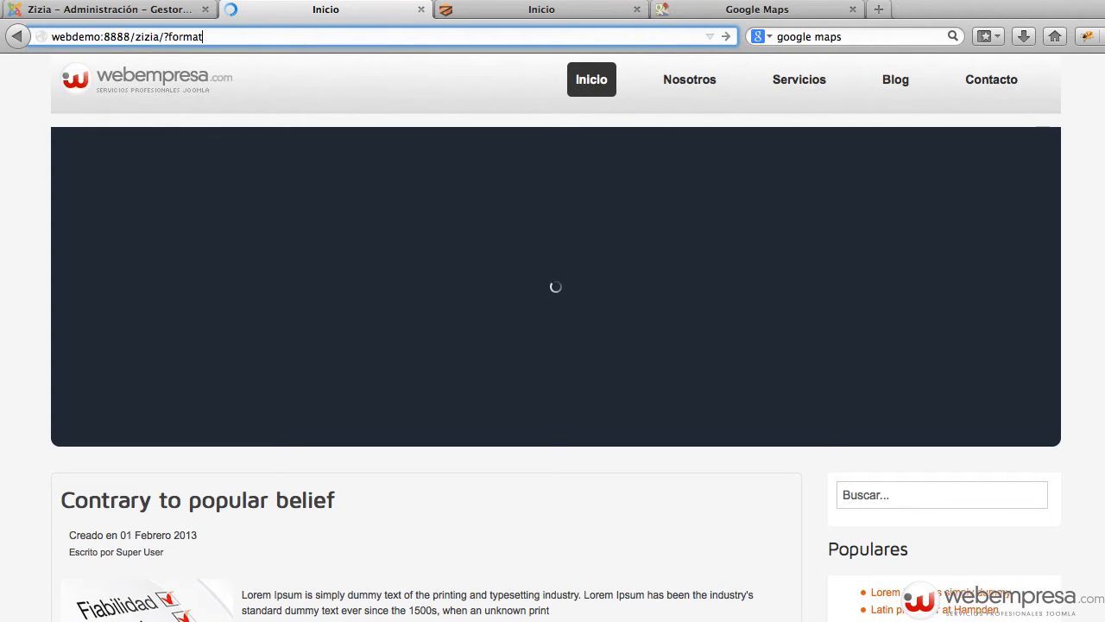
text(=feed&type=rss)
key(Return)
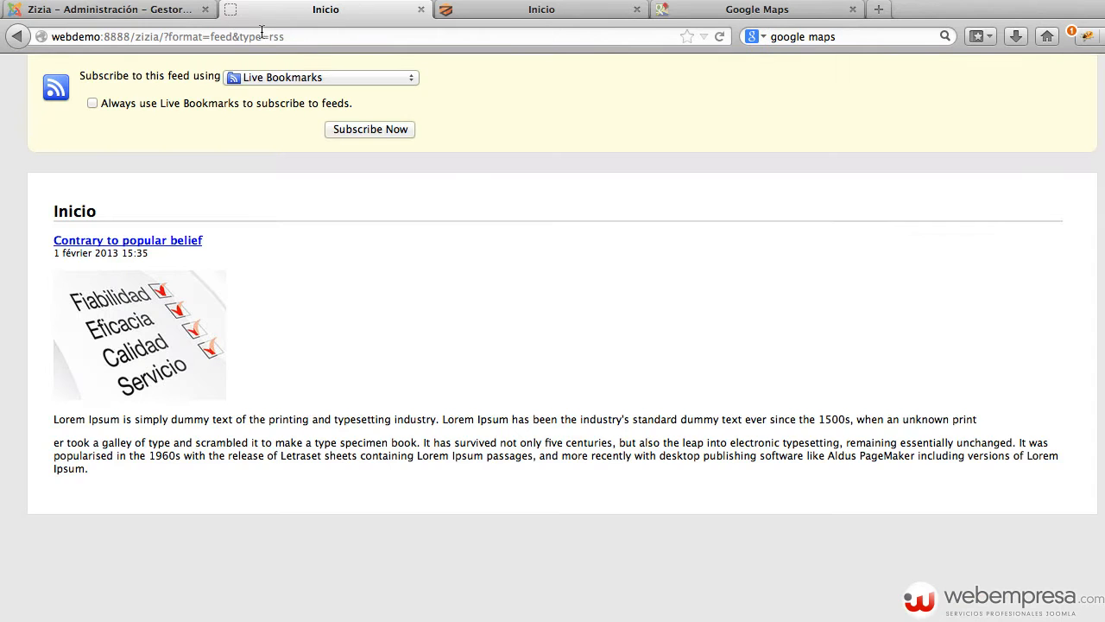
Copy the RSS feed's full address and insert it as the link URL for the word Rss in the module's text
click(282, 37)
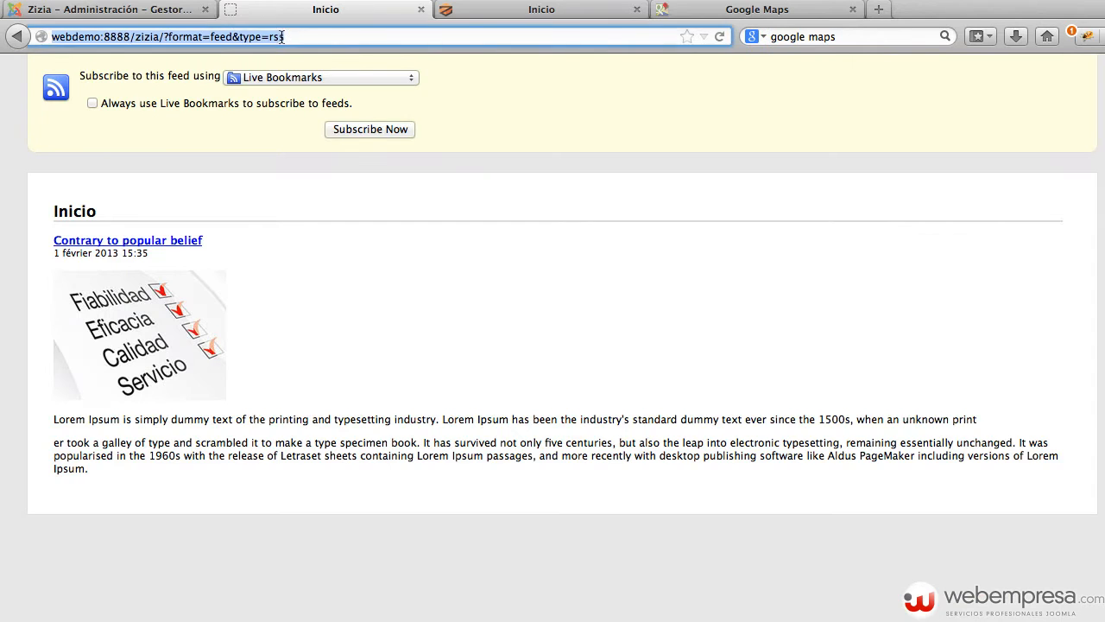
click(211, 36)
drag(163, 36, 309, 36)
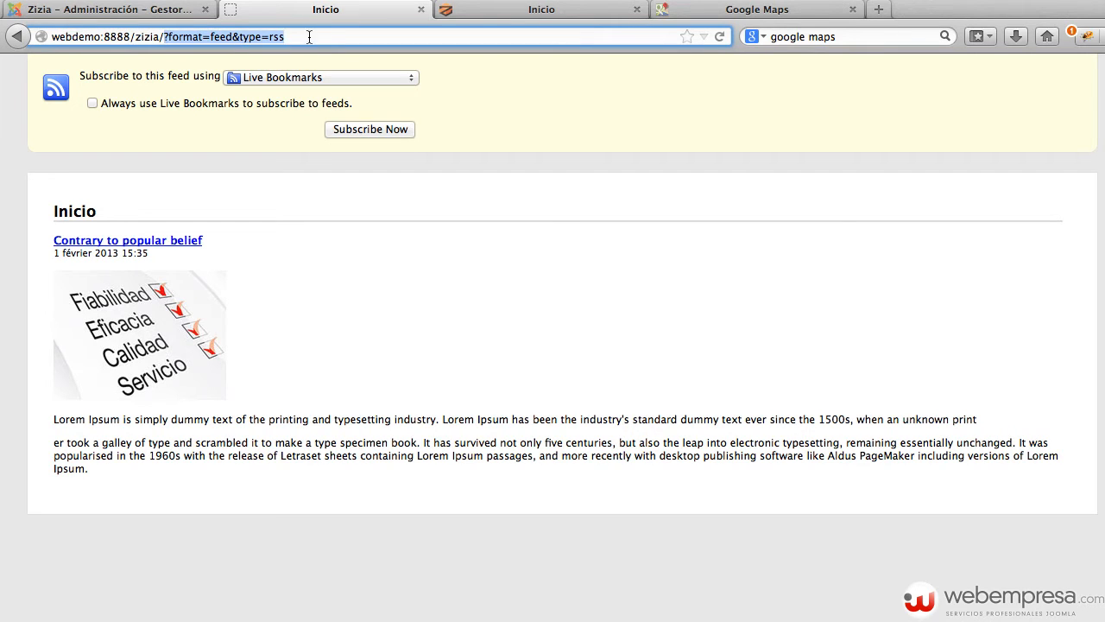
click(319, 37)
key(super+a)
key(super+c)
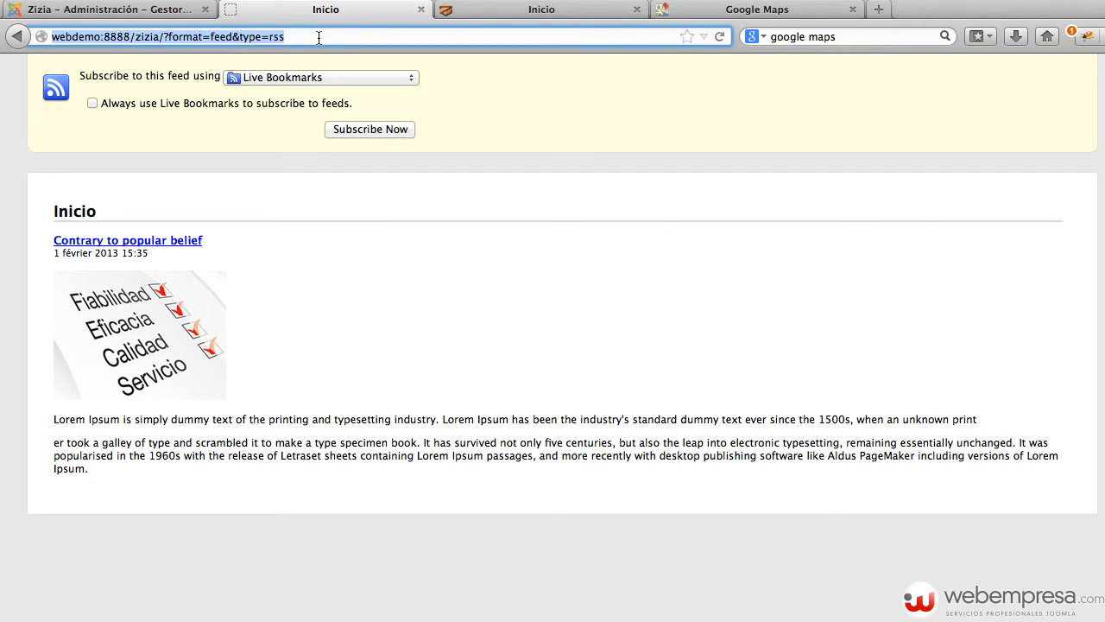
click(147, 15)
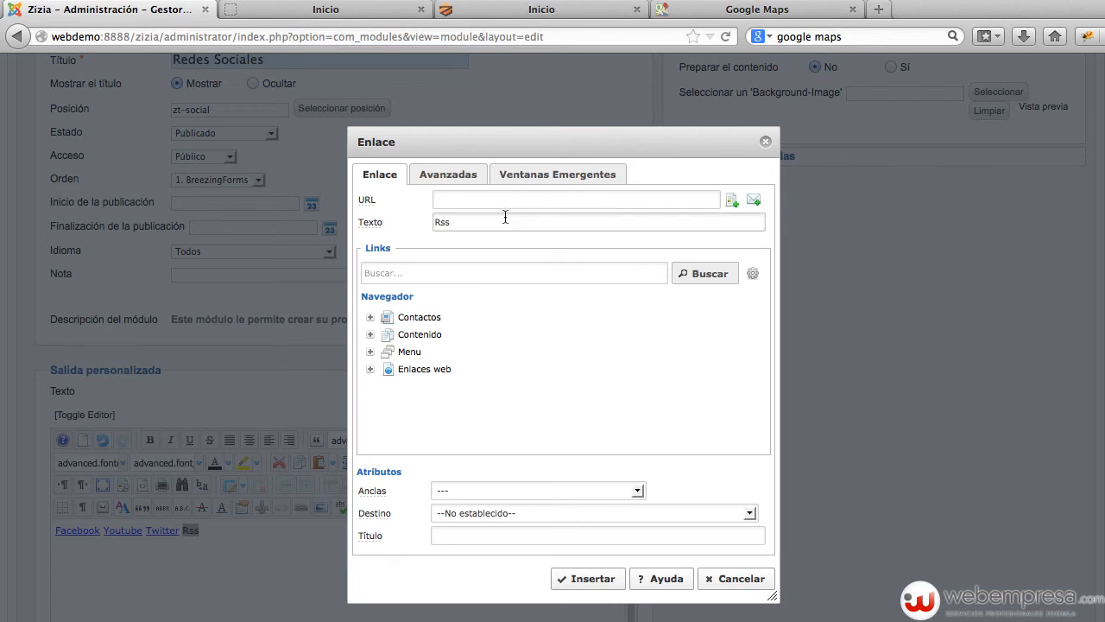
click(477, 194)
key(super+v)
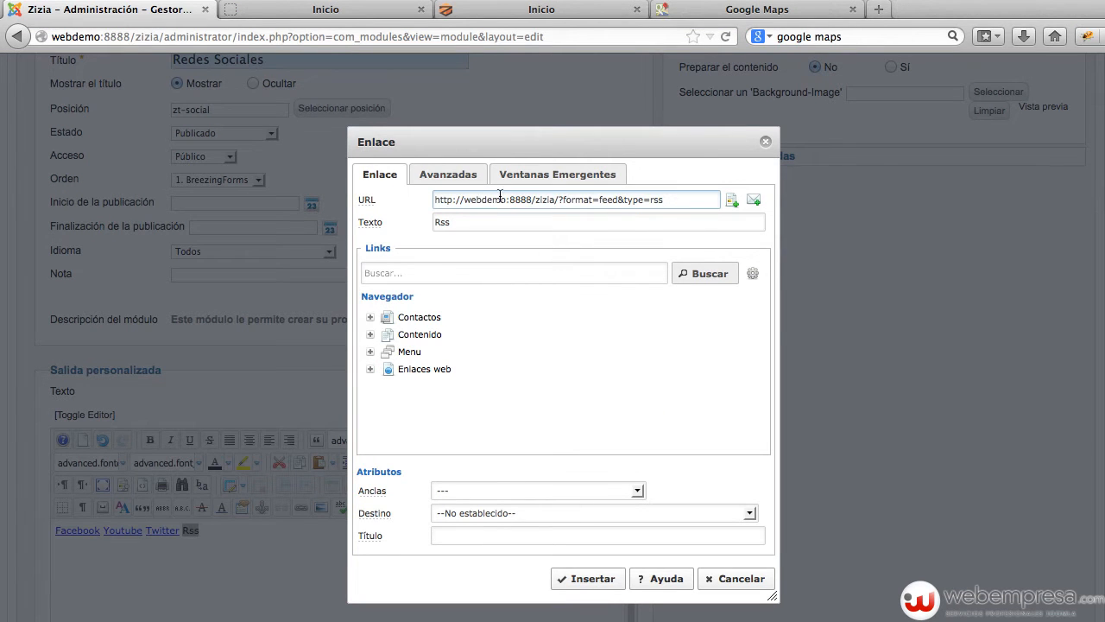
drag(564, 200, 683, 199)
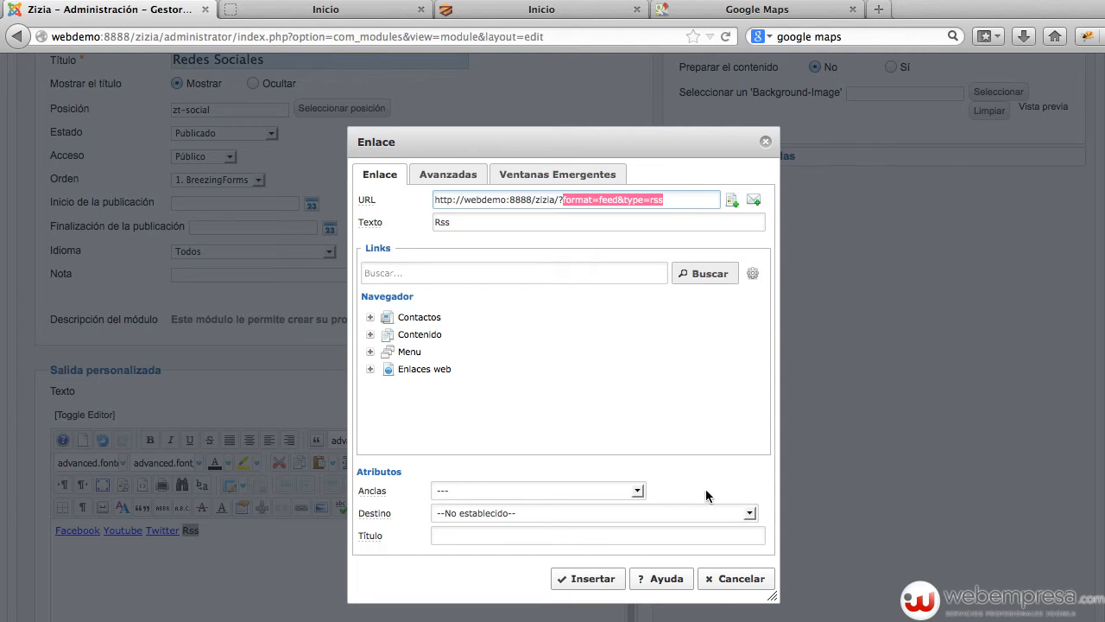
click(587, 580)
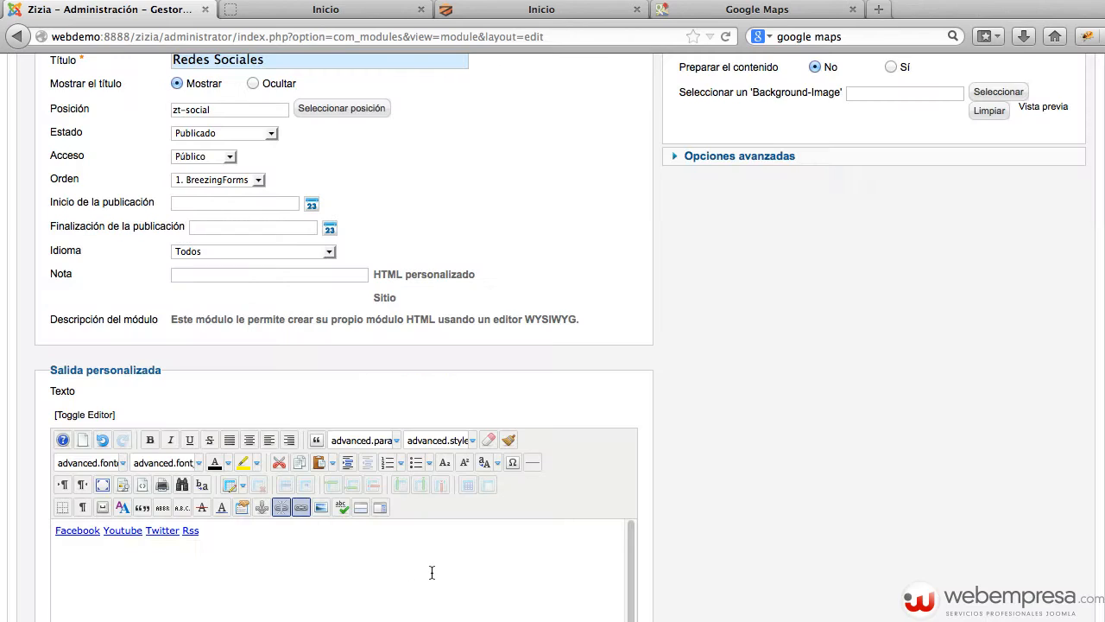
Save the Redes Sociales module and check its social icons below the footer on the public site
scroll(649, 476, up, 5)
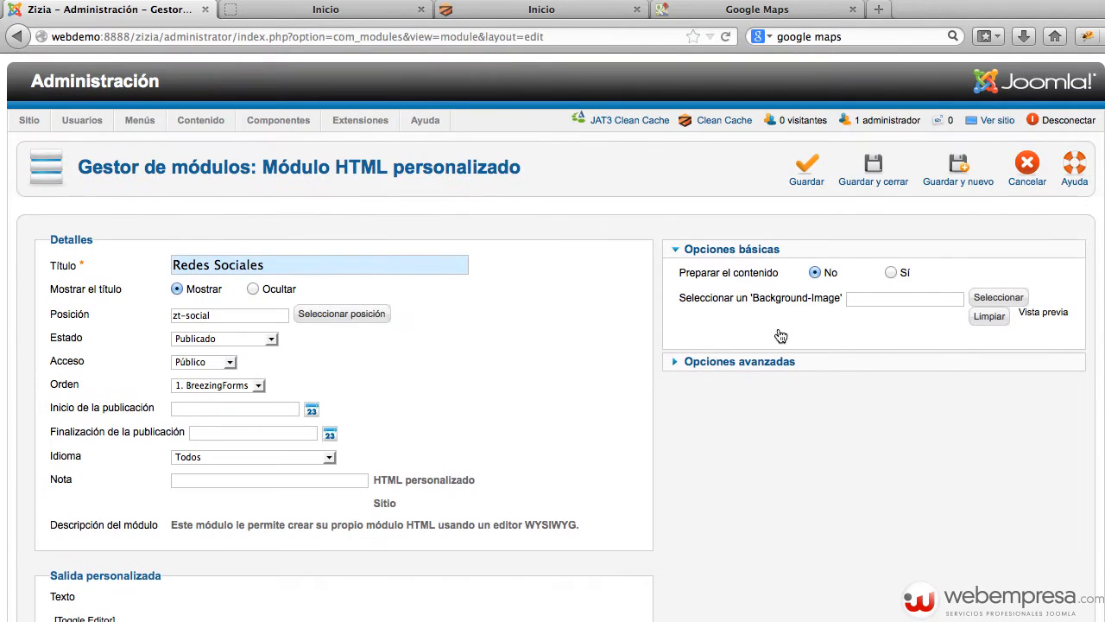
click(802, 177)
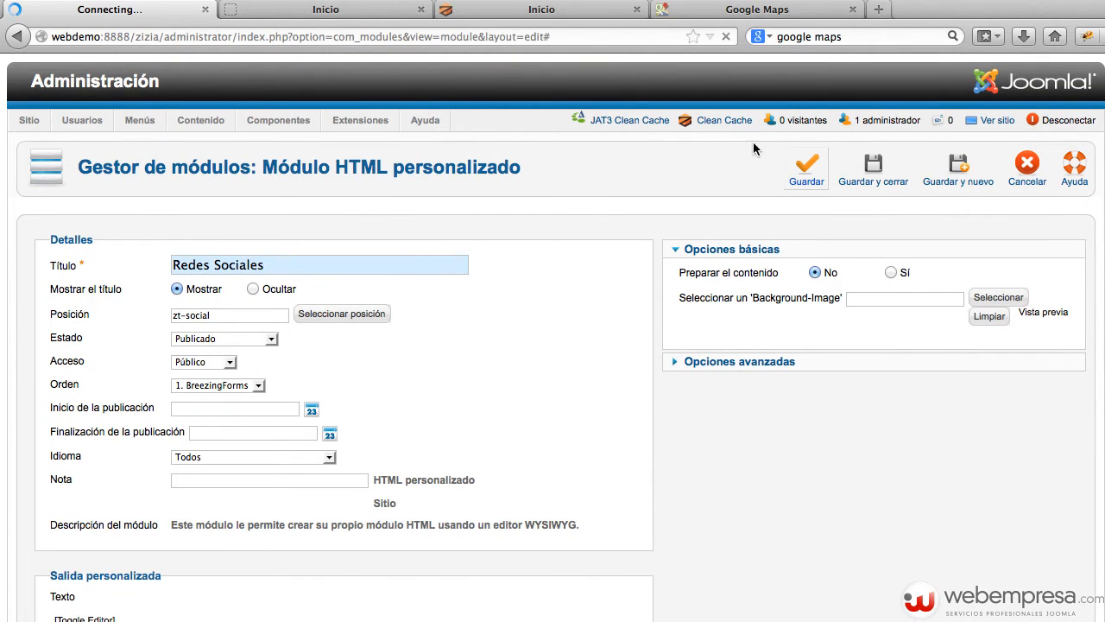
click(999, 120)
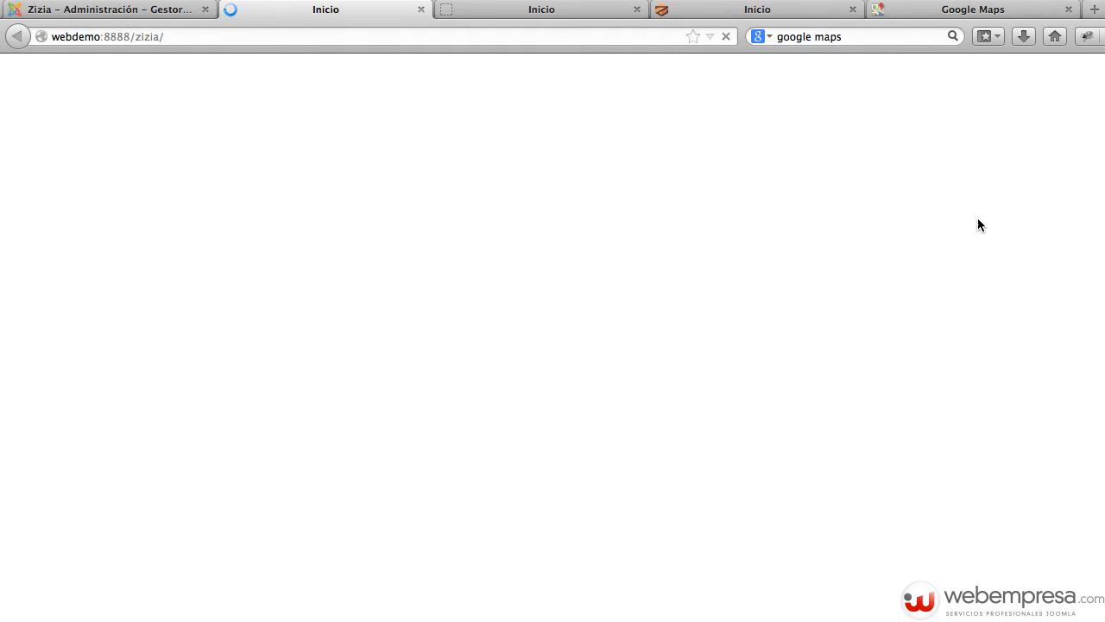
scroll(1076, 328, down, 5)
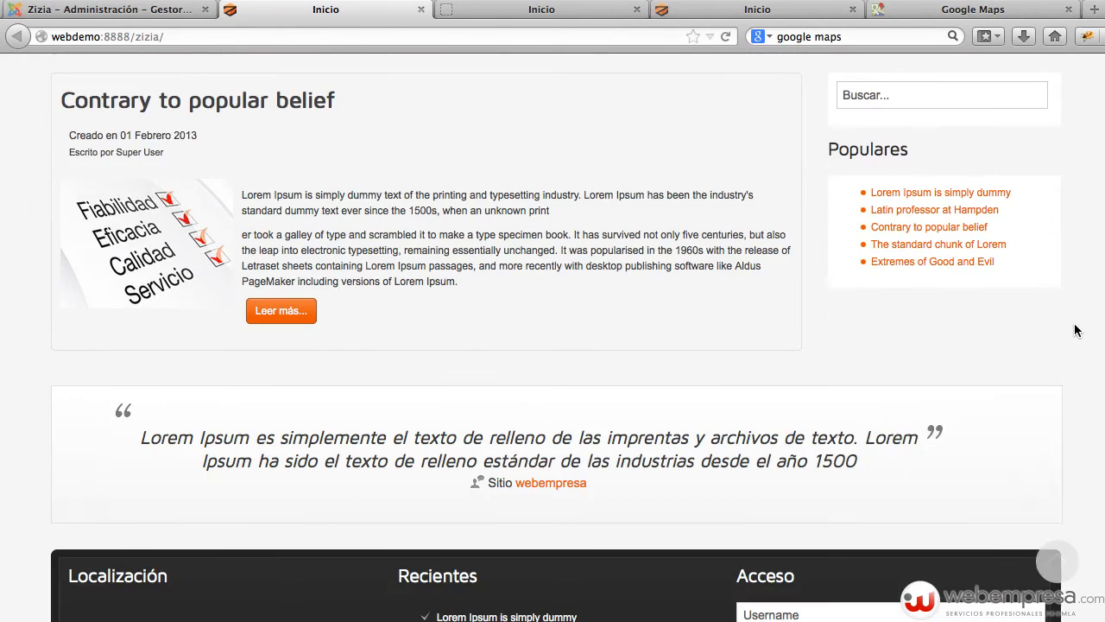
scroll(1076, 328, down, 3)
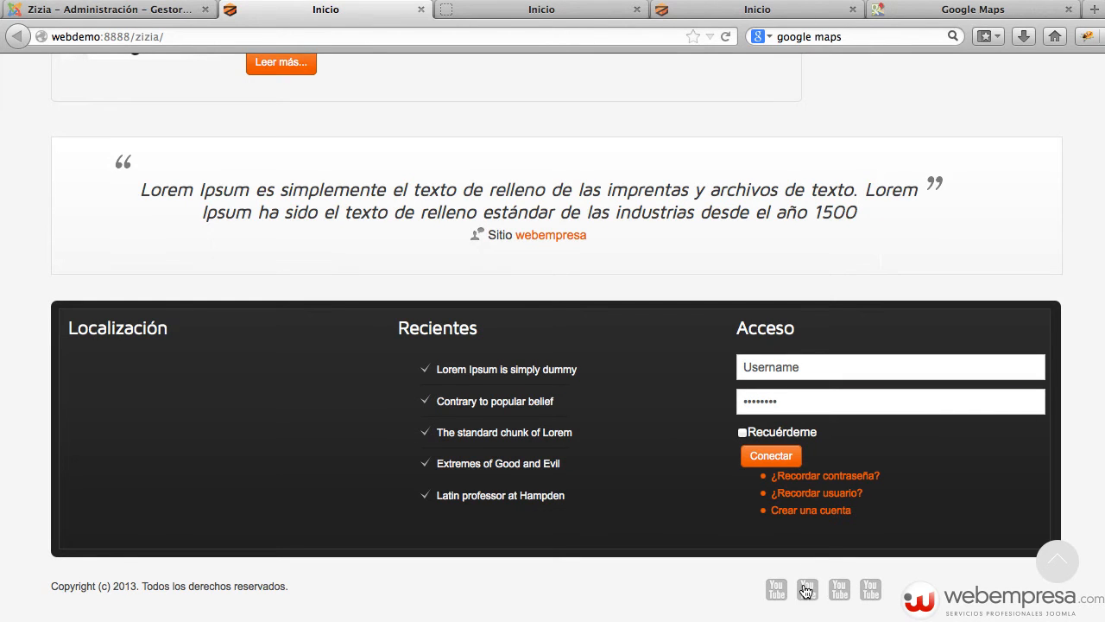
Show the Redes Sociales module's text as HTML source and put each link and the closing p tag on its own line
click(152, 13)
scroll(511, 349, down, 5)
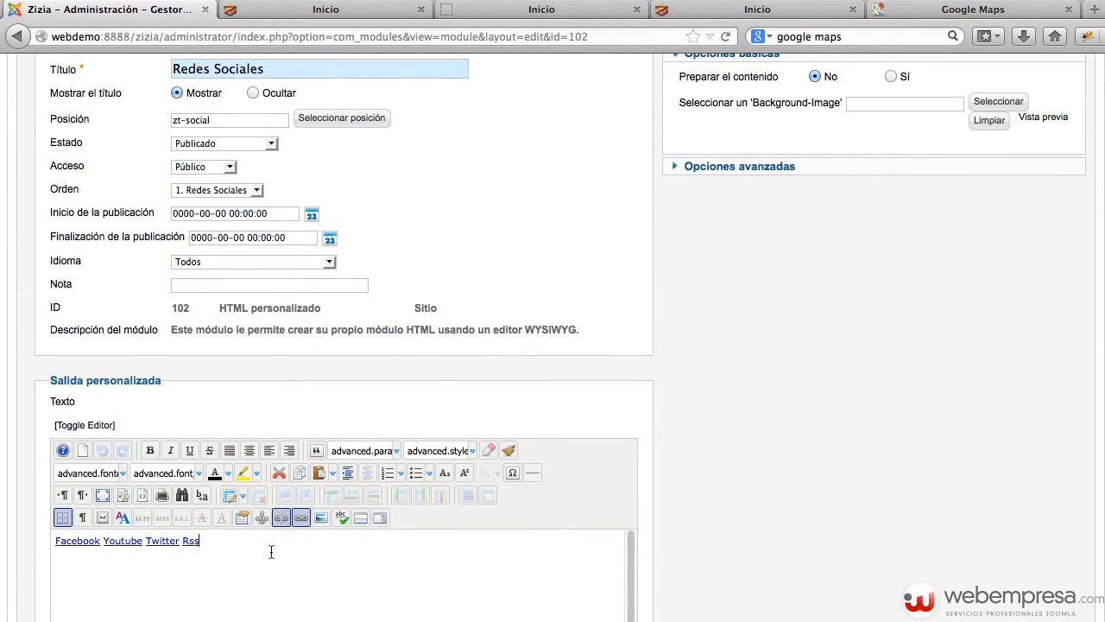
click(82, 425)
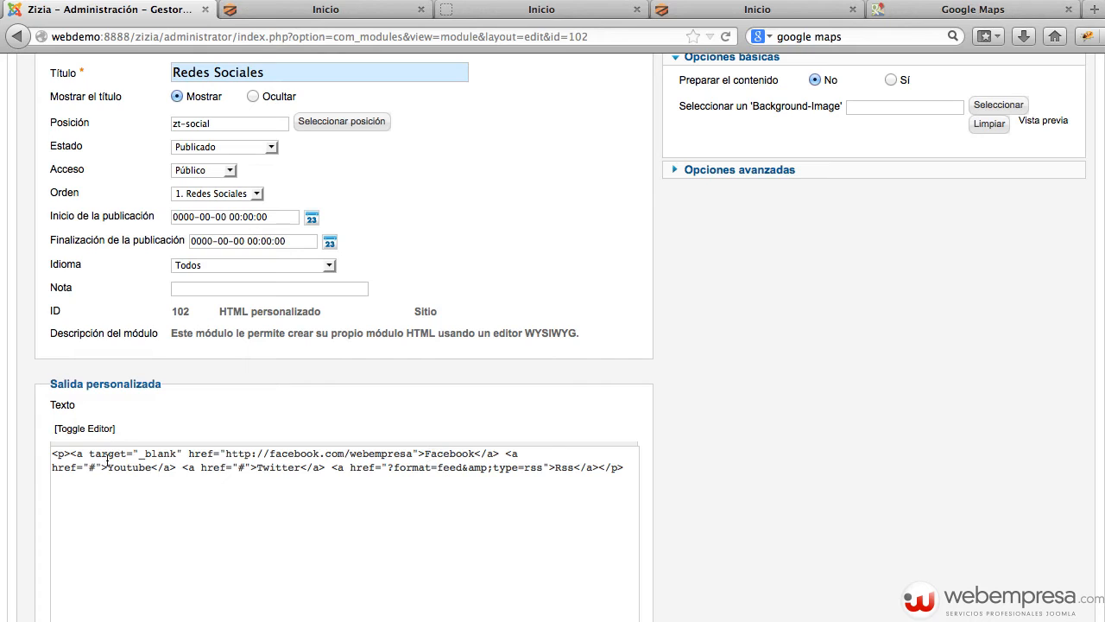
key(Return)
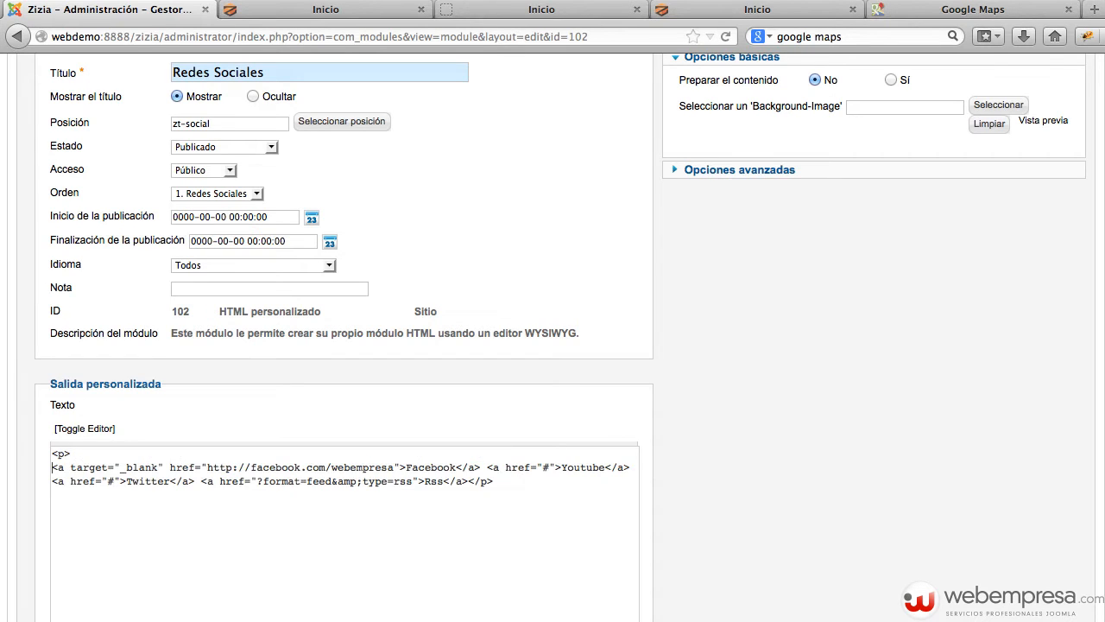
click(489, 467)
key(Return)
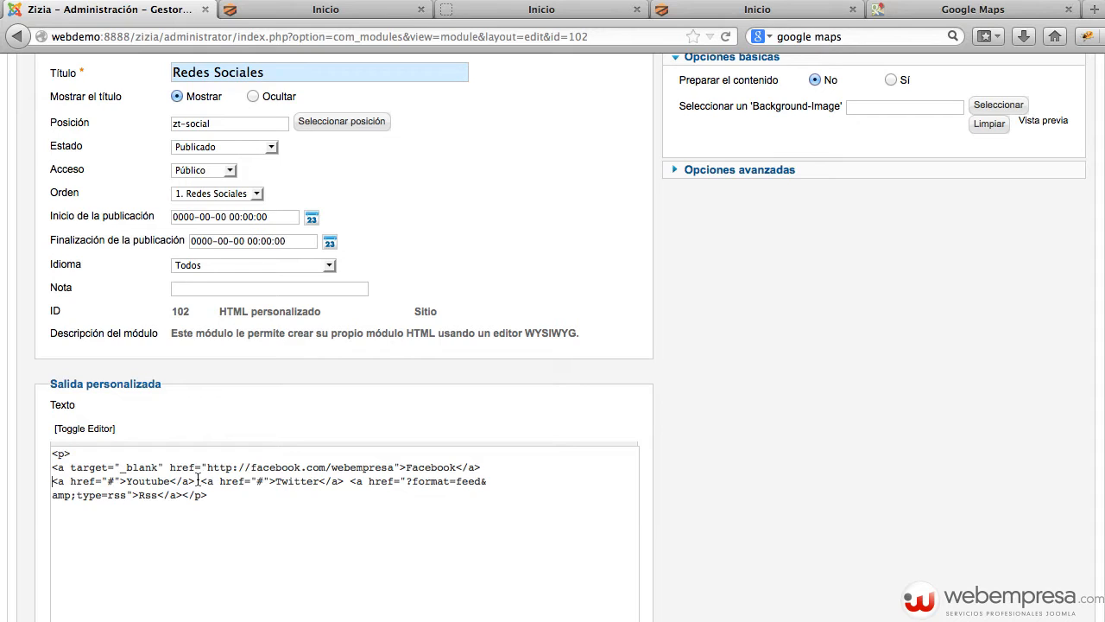
key(Return)
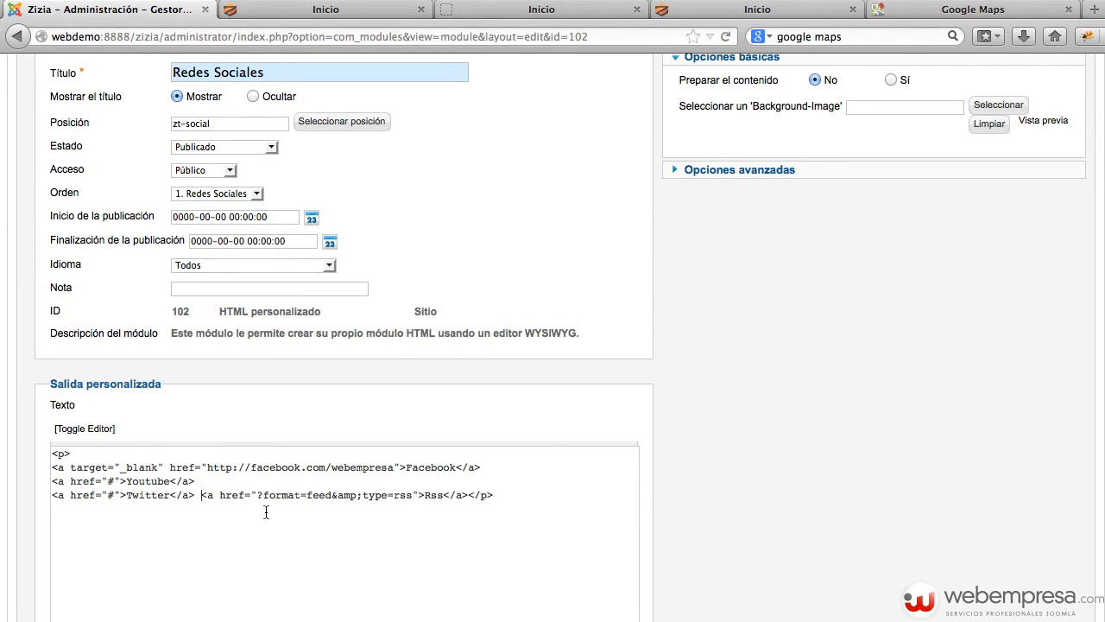
key(Return)
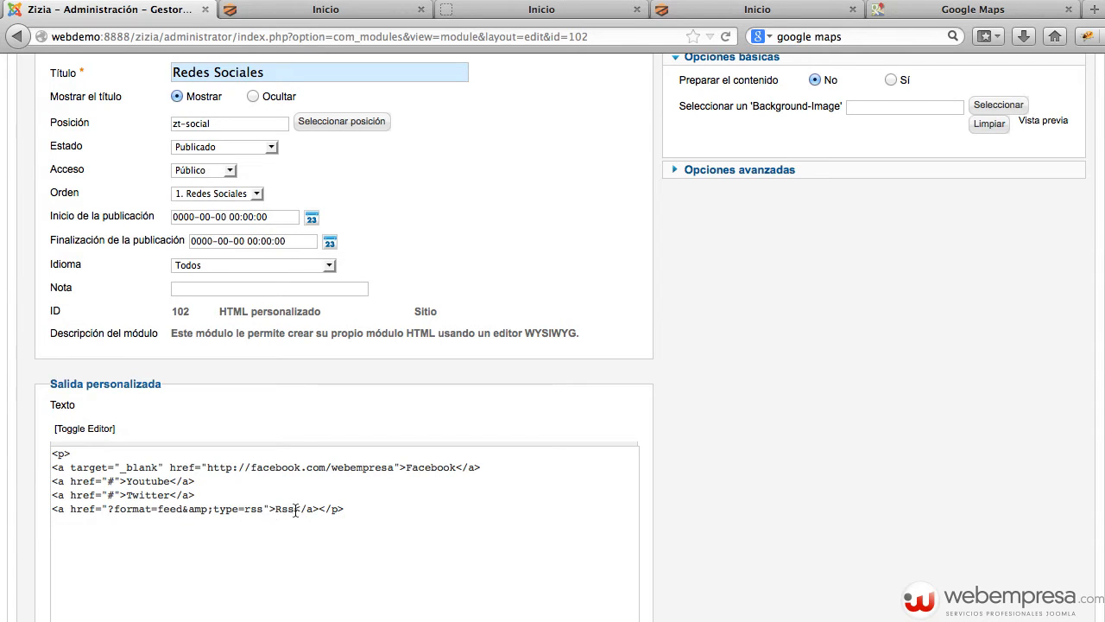
key(Return)
Add the attribute class="facebook" to the Facebook link in the HTML source
double_click(424, 468)
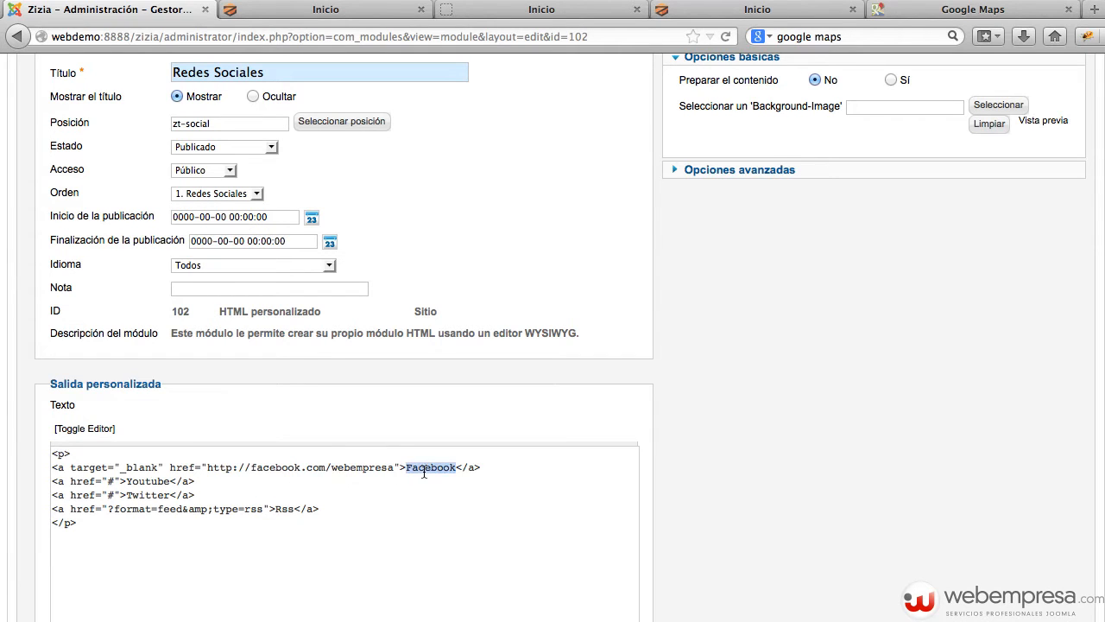
click(71, 468)
text(class=")
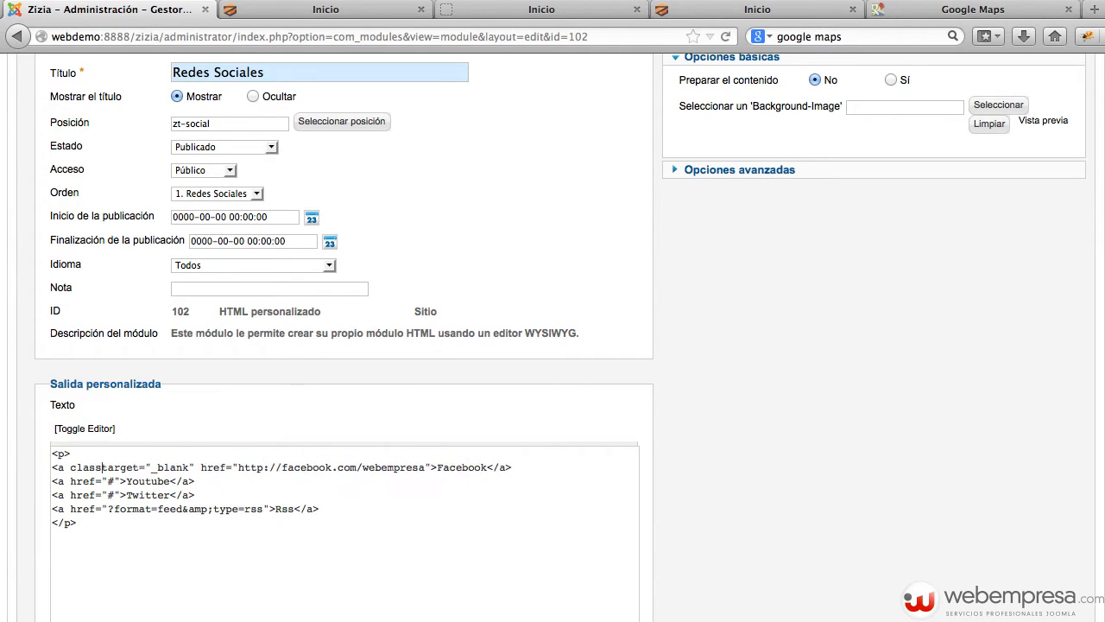
text(" )
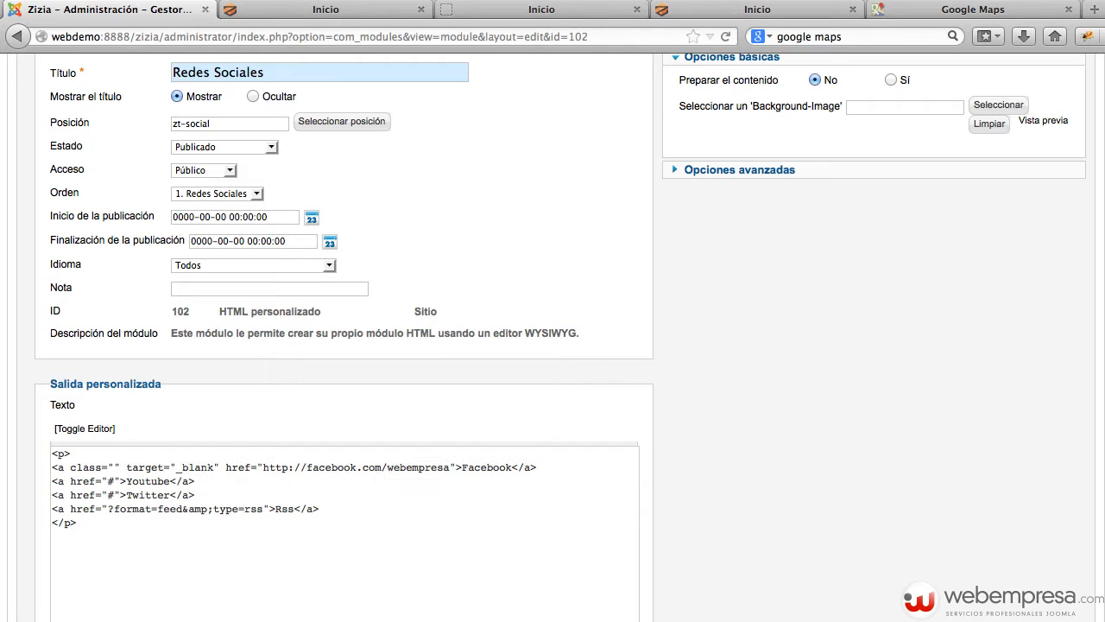
text(faceb)
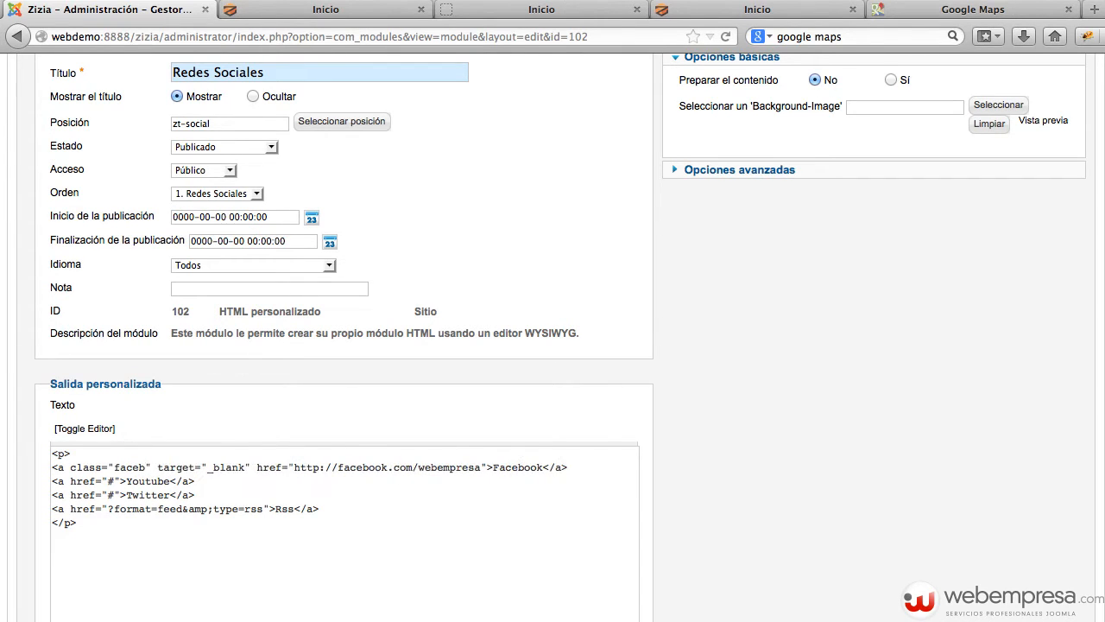
text(ook)
Copy the Facebook link's class attribute into the Youtube link and change its value to youtube
drag(170, 467, 95, 467)
key(Right)
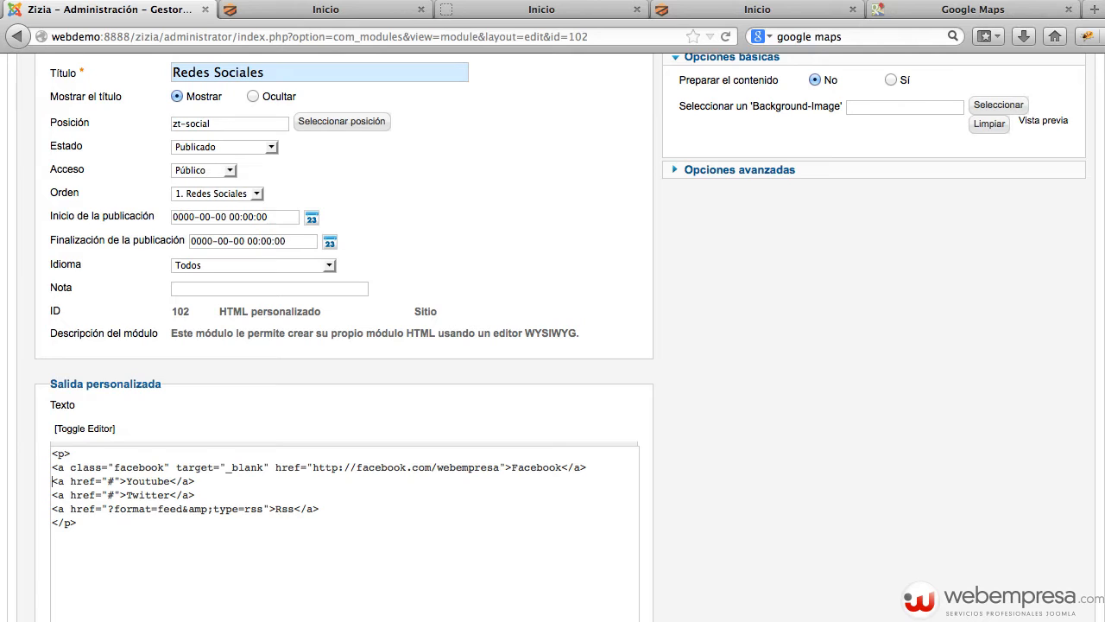
text(class="facebook")
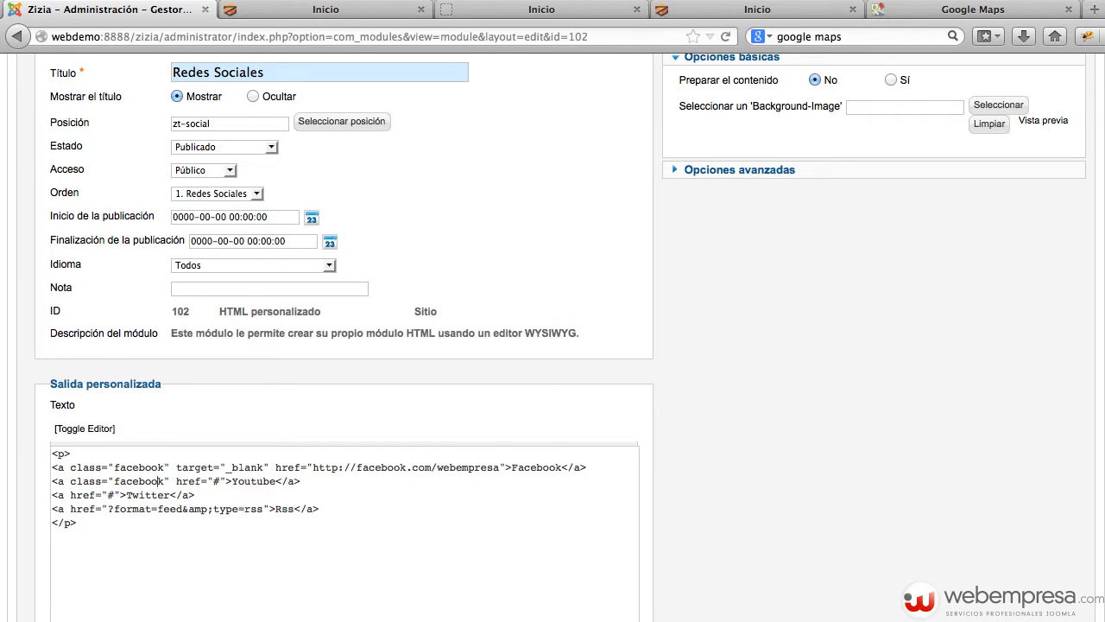
key(BackSpace)
key(BackSpace)
key(BackSpace)
key(BackSpace)
key(BackSpace)
key(BackSpace)
key(BackSpace)
key(Delete)
text(yo)
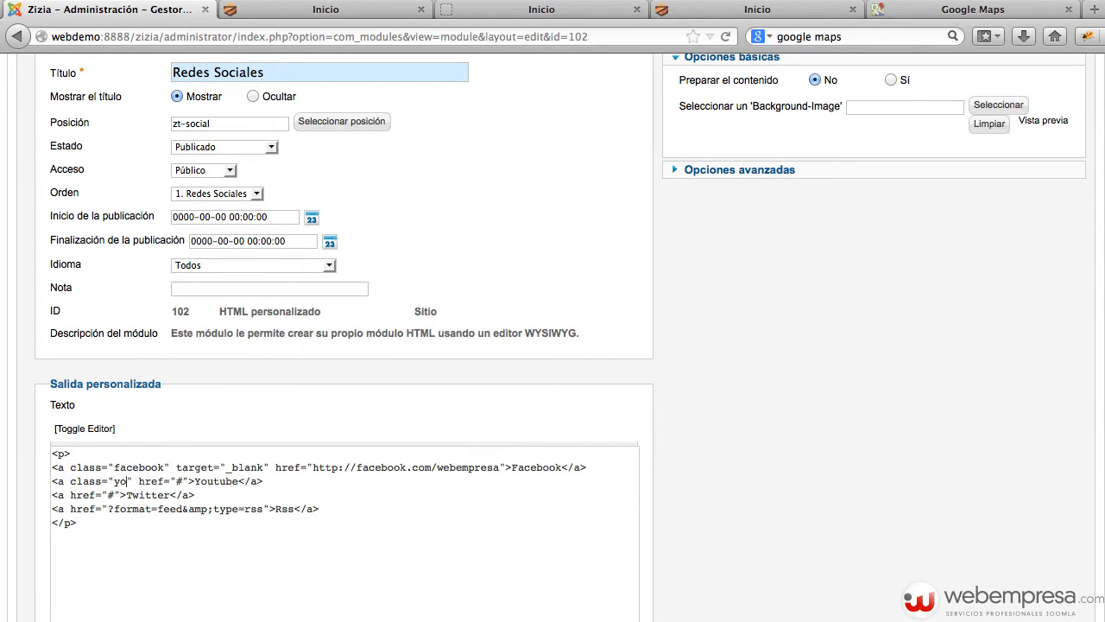
text(utube")
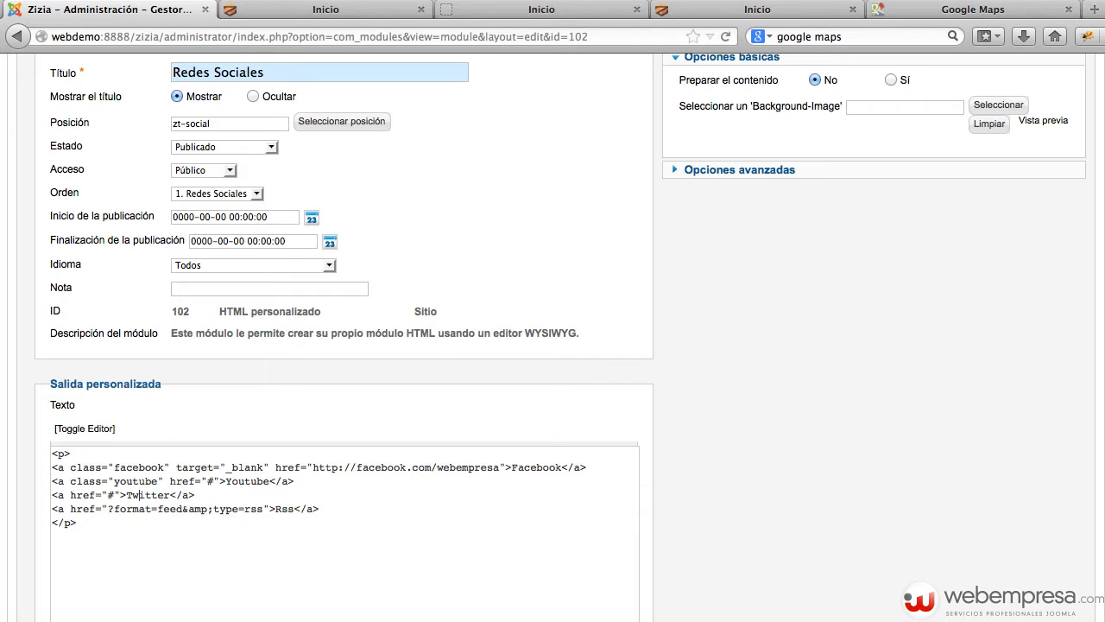
Add the class attribute to the remaining two links, with the value twitter for Twitter and rss for Rss
text(class="facebook")
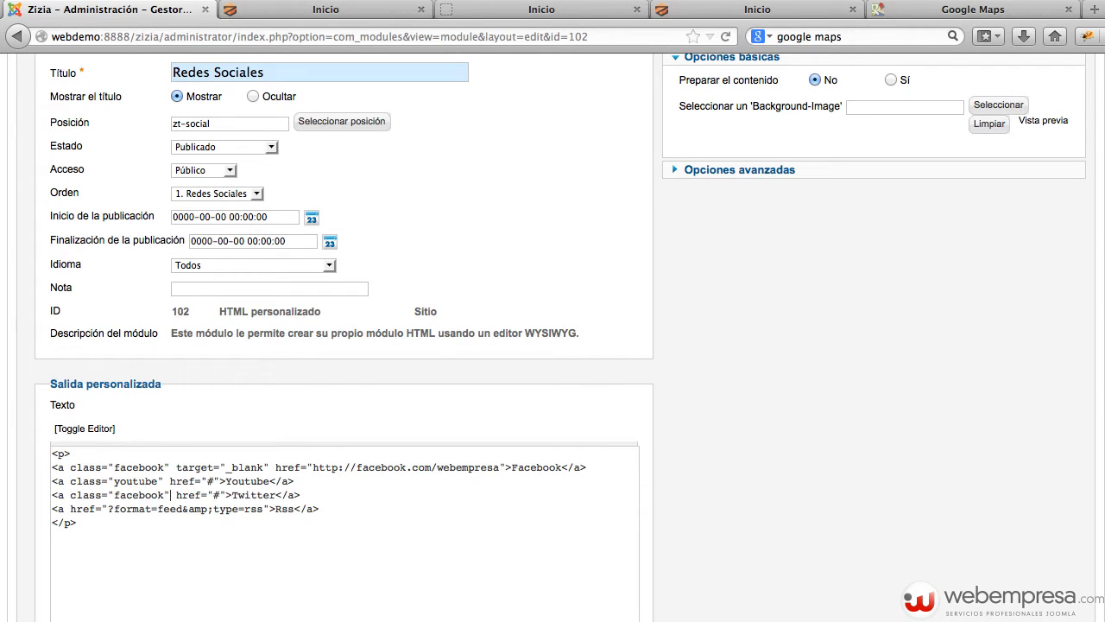
double_click(139, 495)
text(twitter)
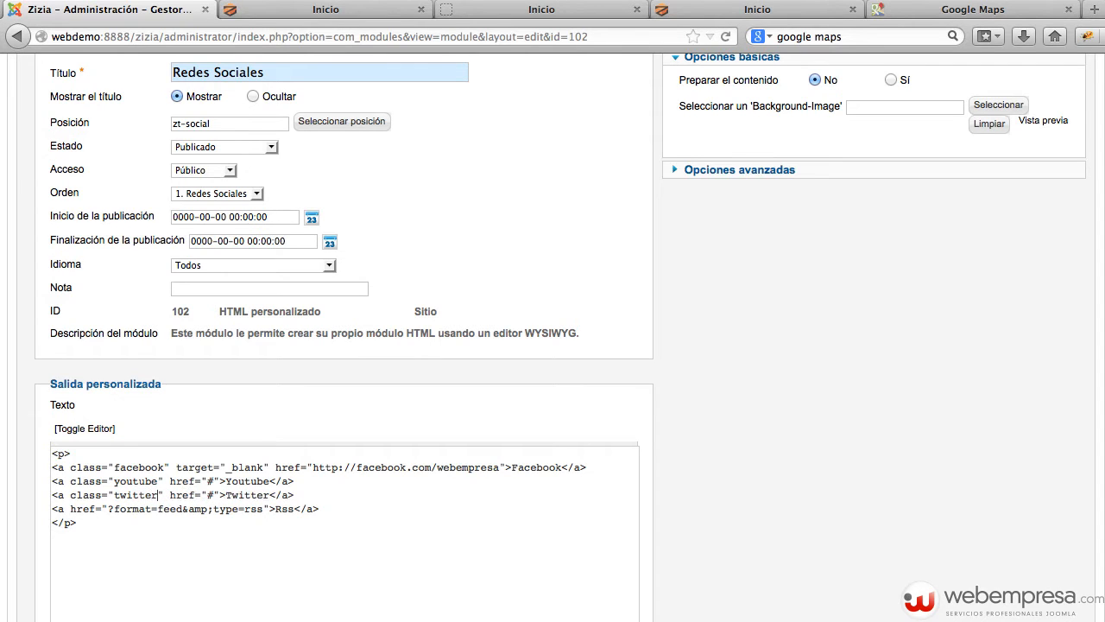
text(class="facebook")
double_click(131, 512)
text(rss)
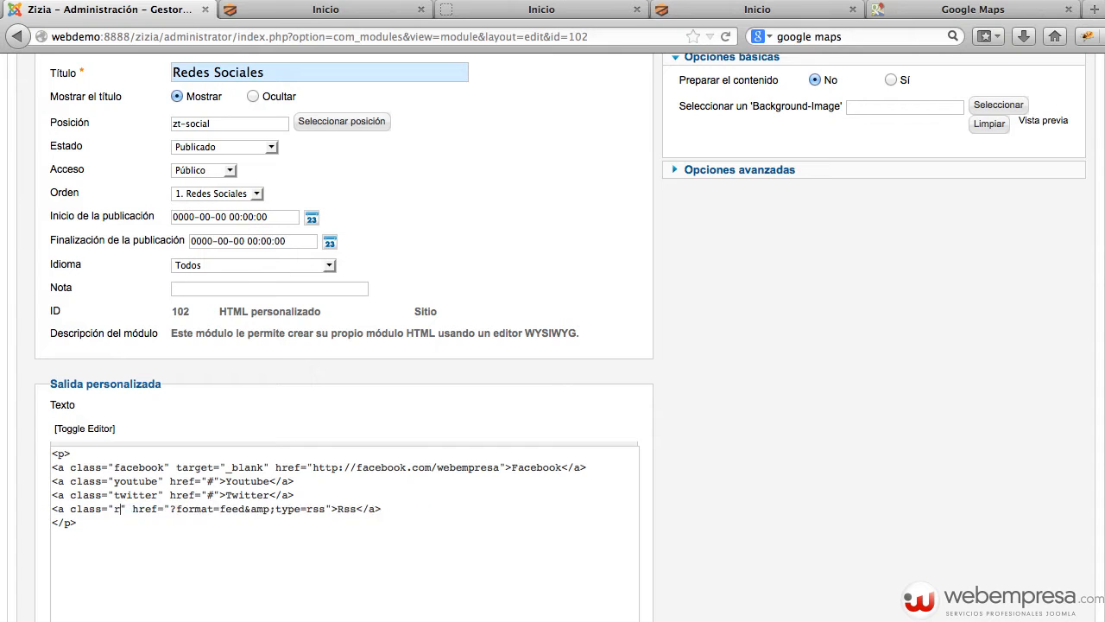
Return the module's text to the visual editor and save the Redes Sociales module
click(93, 428)
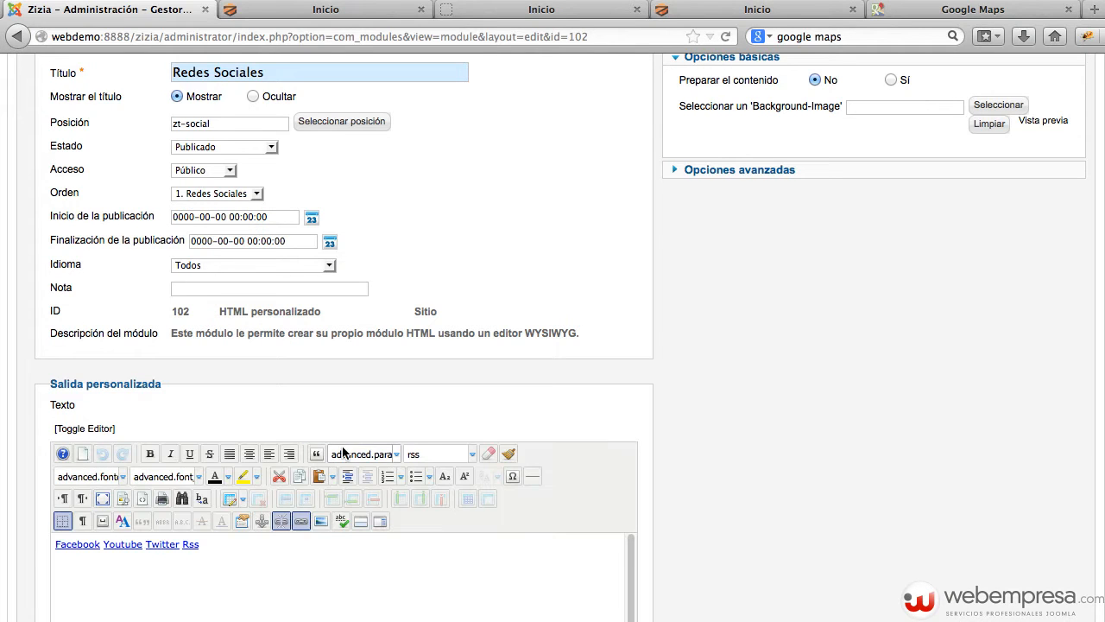
scroll(947, 344, up, 1)
scroll(948, 343, up, 5)
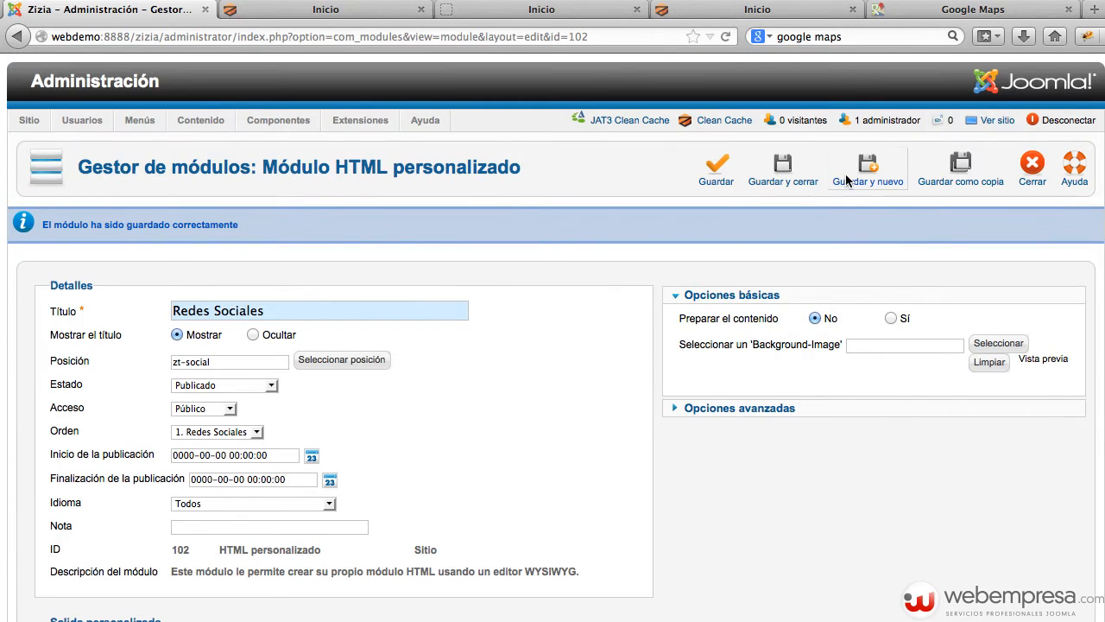
click(716, 168)
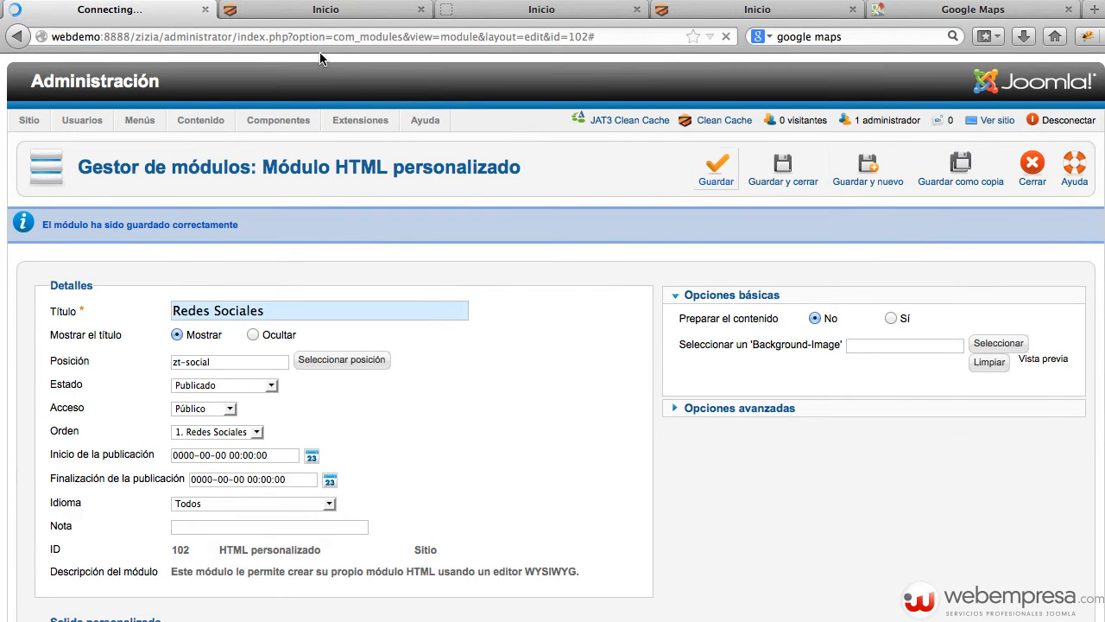
Reload the public site's front page and check the social icons below the footer
click(297, 12)
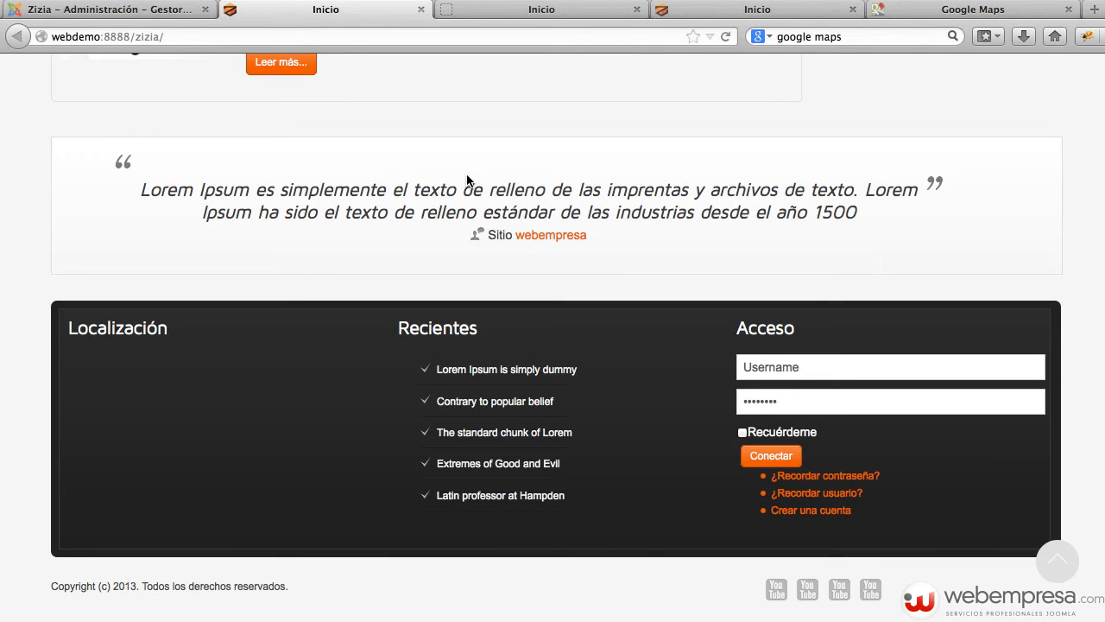
key(super+r)
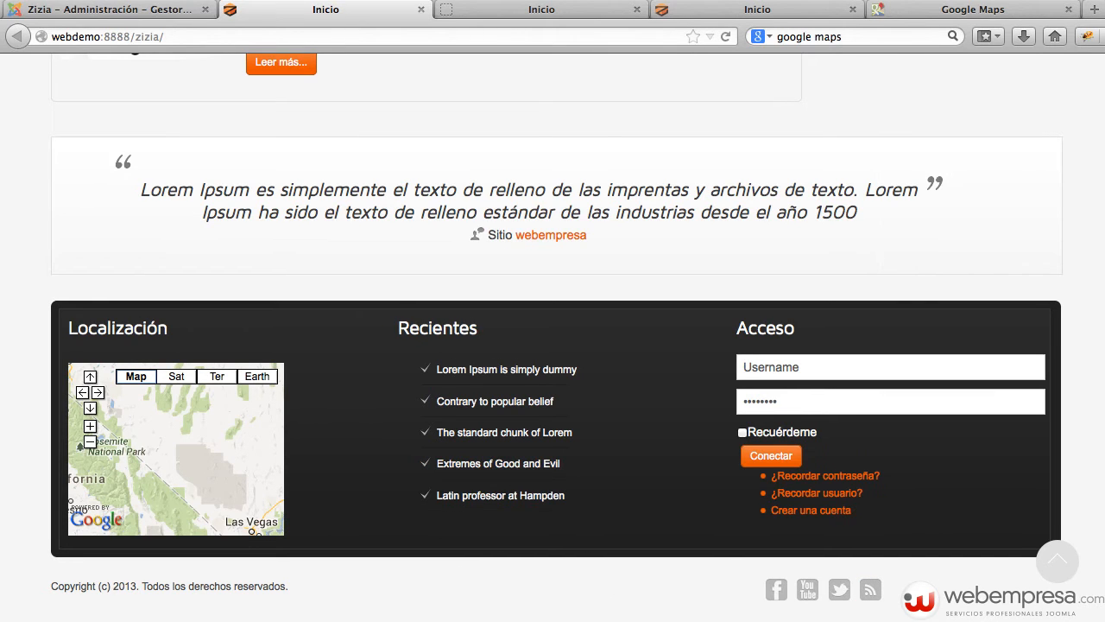
mouse_move(1104, 621)
mouse_down()
mouse_move(1088, 608)
mouse_move(1099, 621)
mouse_up()
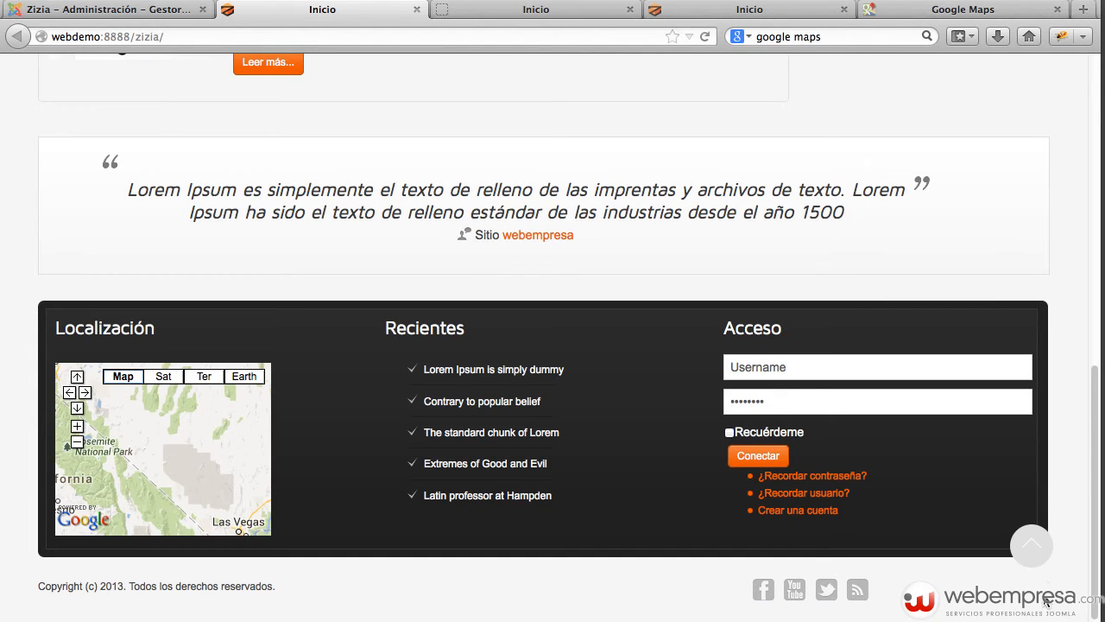
Close the Redes Sociales module and open the ZO2 Framework template configuration of the zt_zizia - Defecto style
click(143, 15)
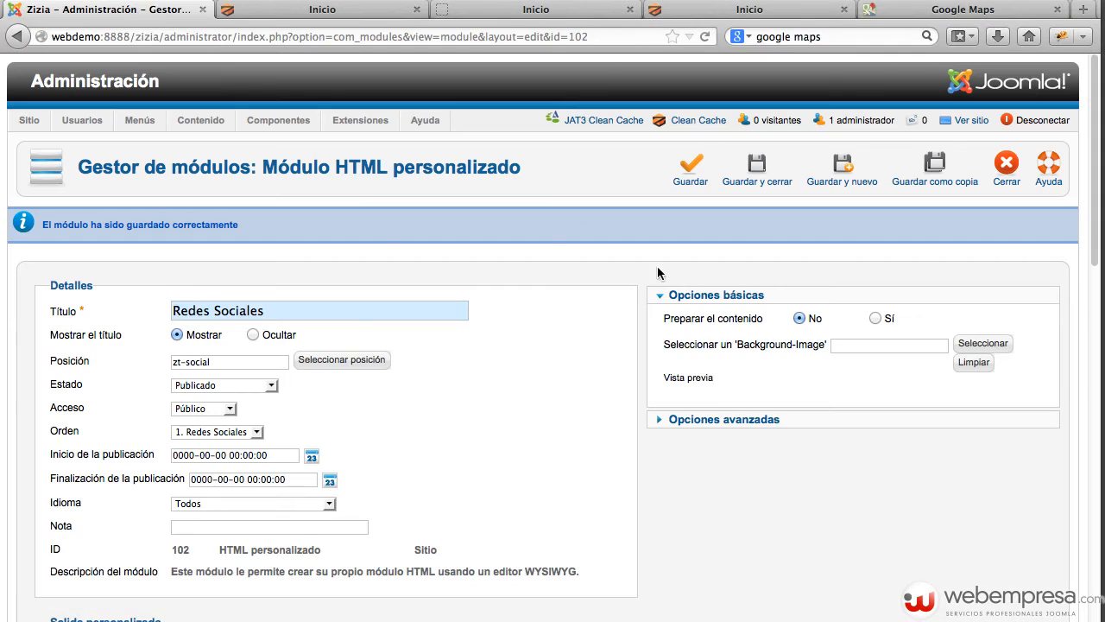
click(1006, 165)
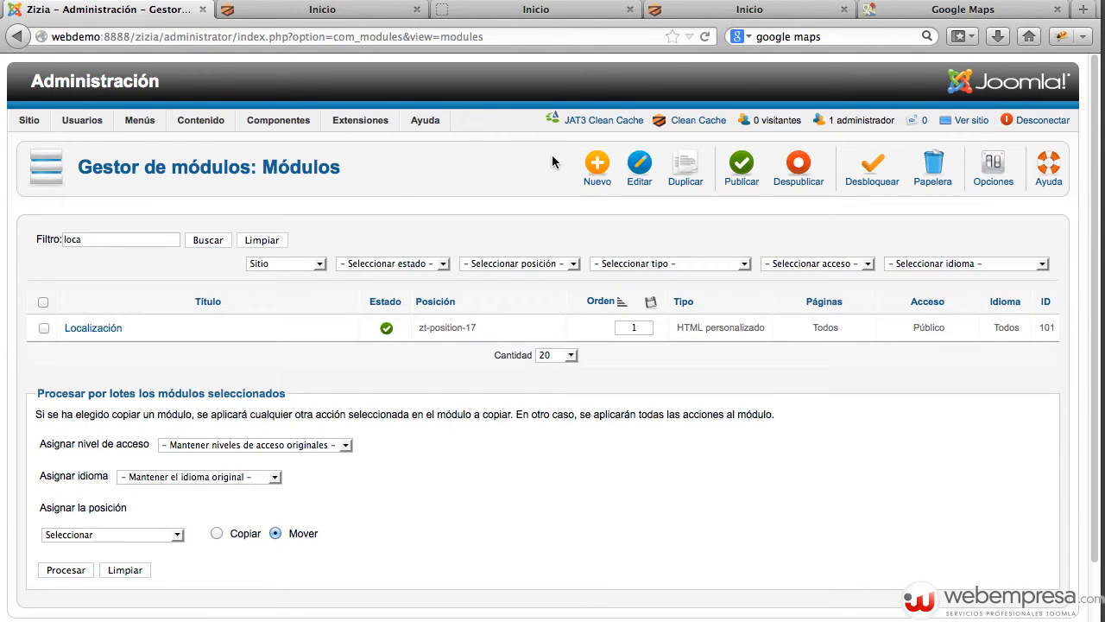
mouse_move(348, 119)
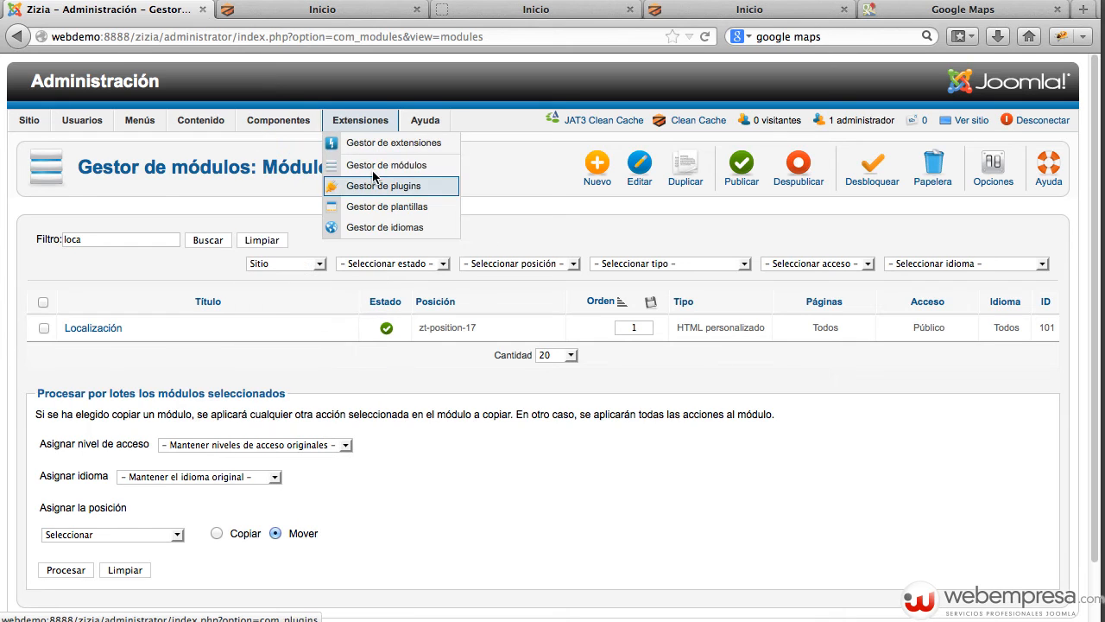
click(378, 207)
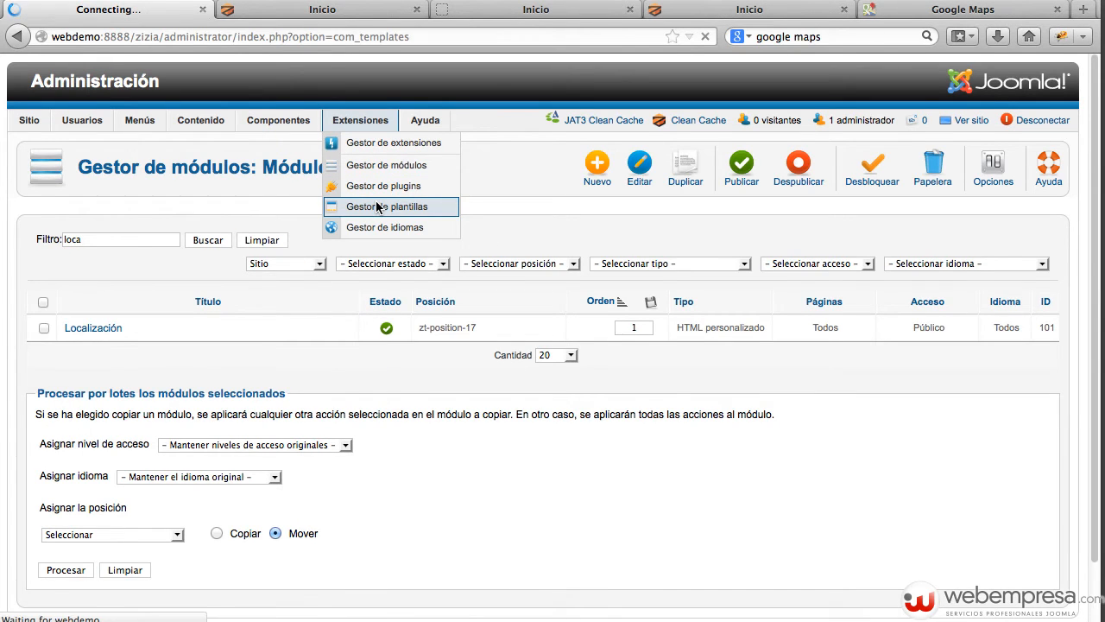
scroll(354, 272, down, 3)
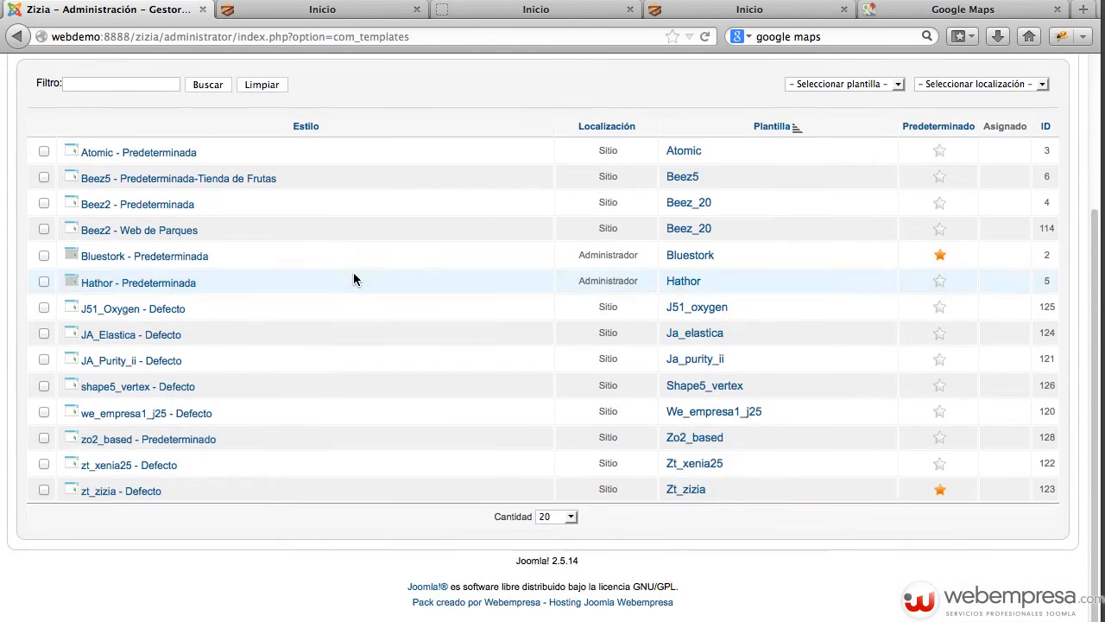
click(143, 494)
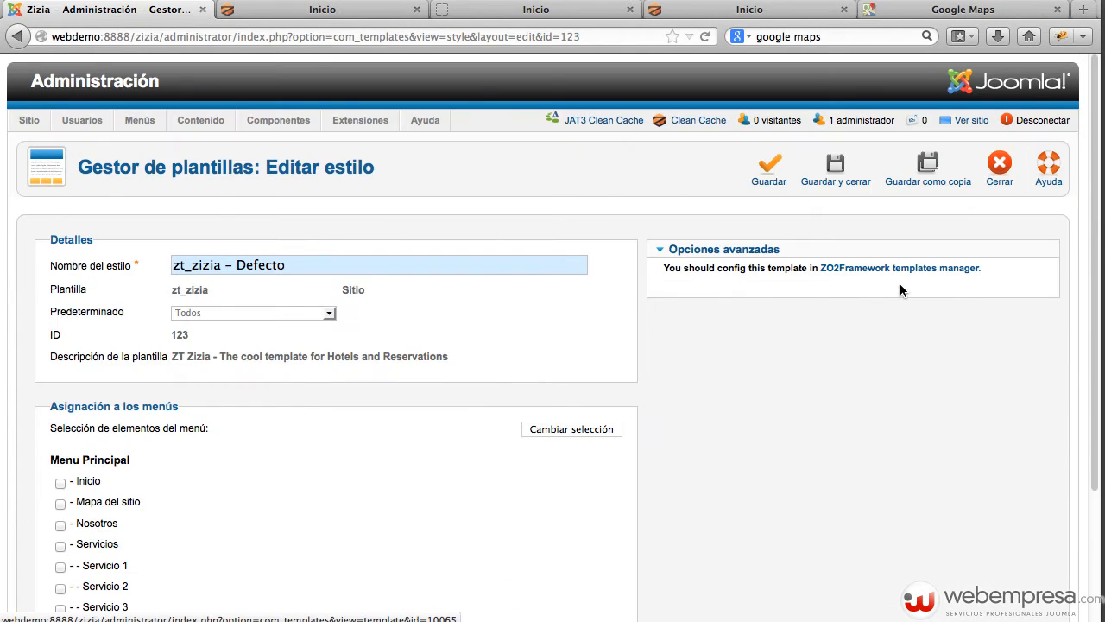
click(900, 271)
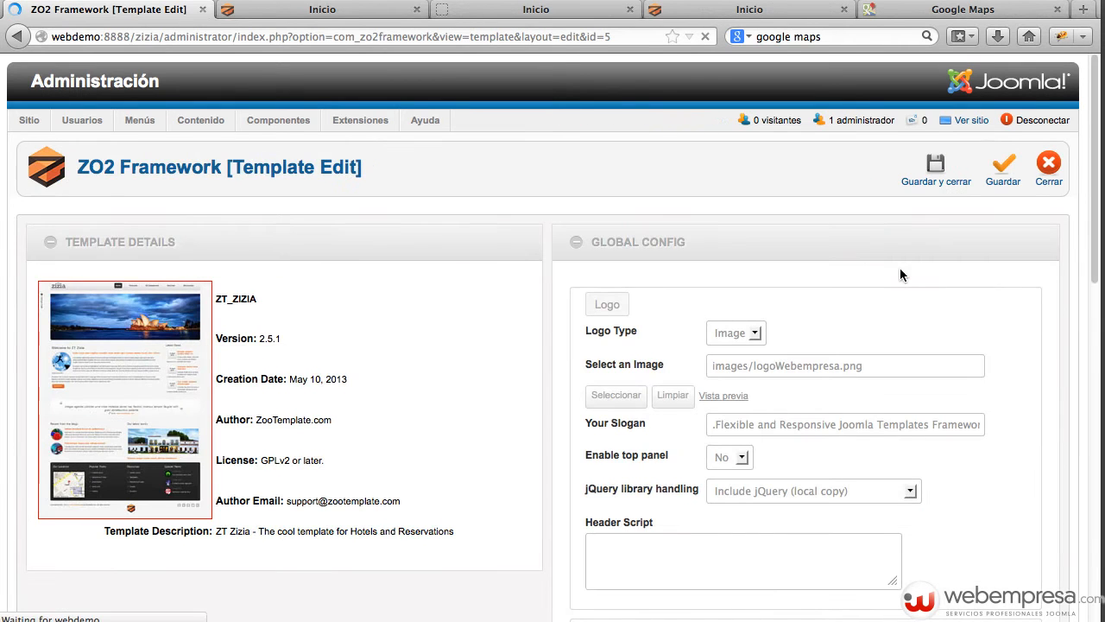
Set ZO2Framework Logo to Yes in the template's Footer settings and save the template
scroll(753, 293, down, 10)
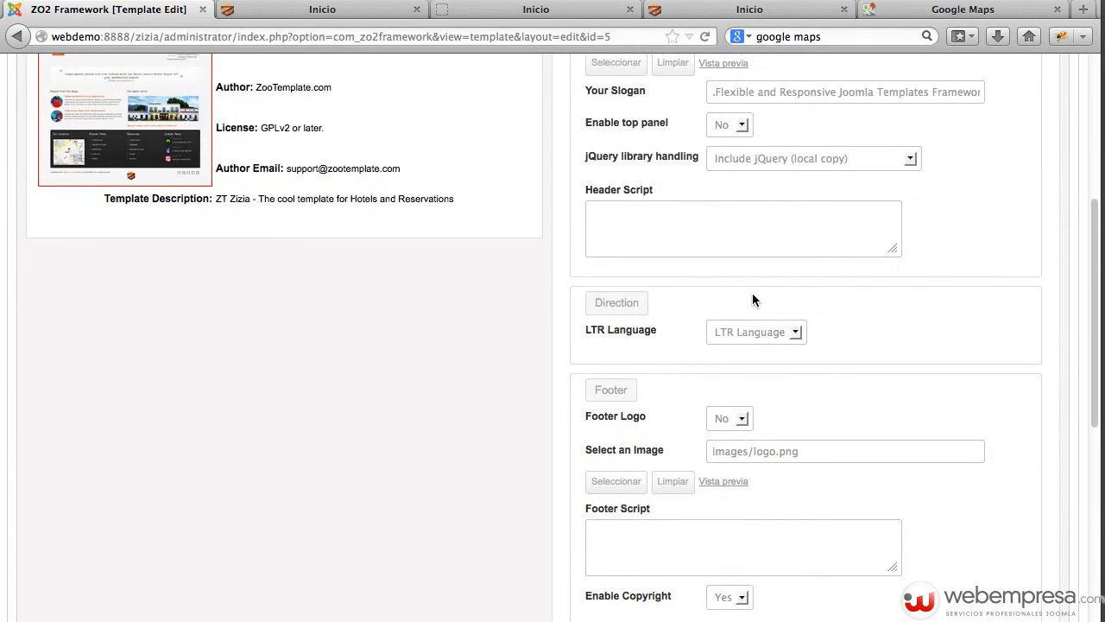
click(752, 293)
scroll(752, 297, up, 7)
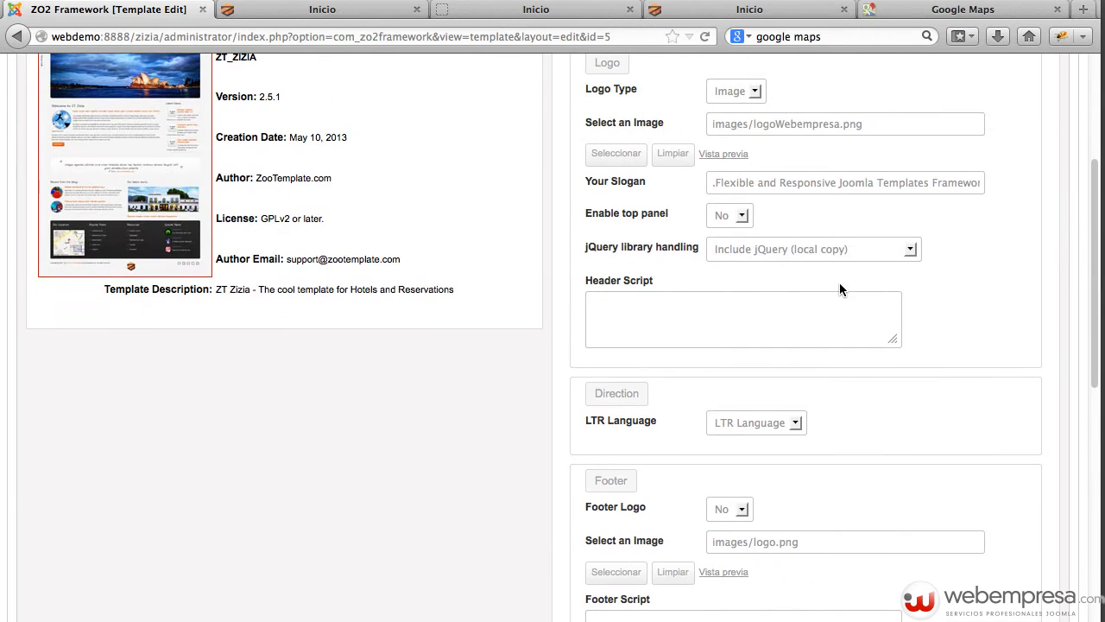
scroll(839, 289, up, 1)
scroll(839, 288, down, 5)
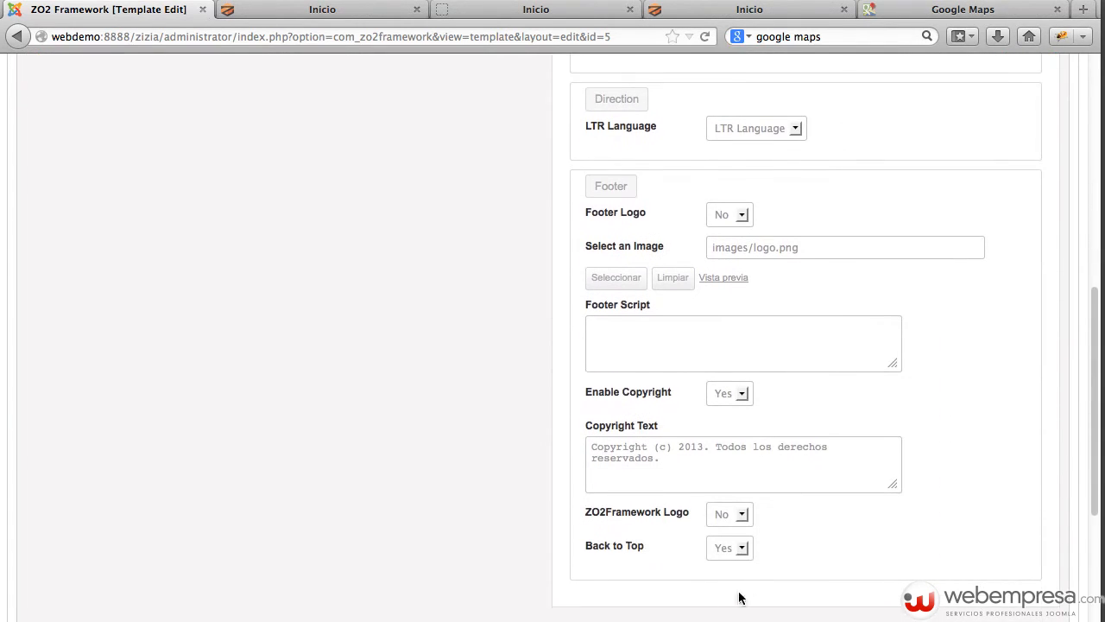
click(743, 517)
click(743, 517)
click(730, 527)
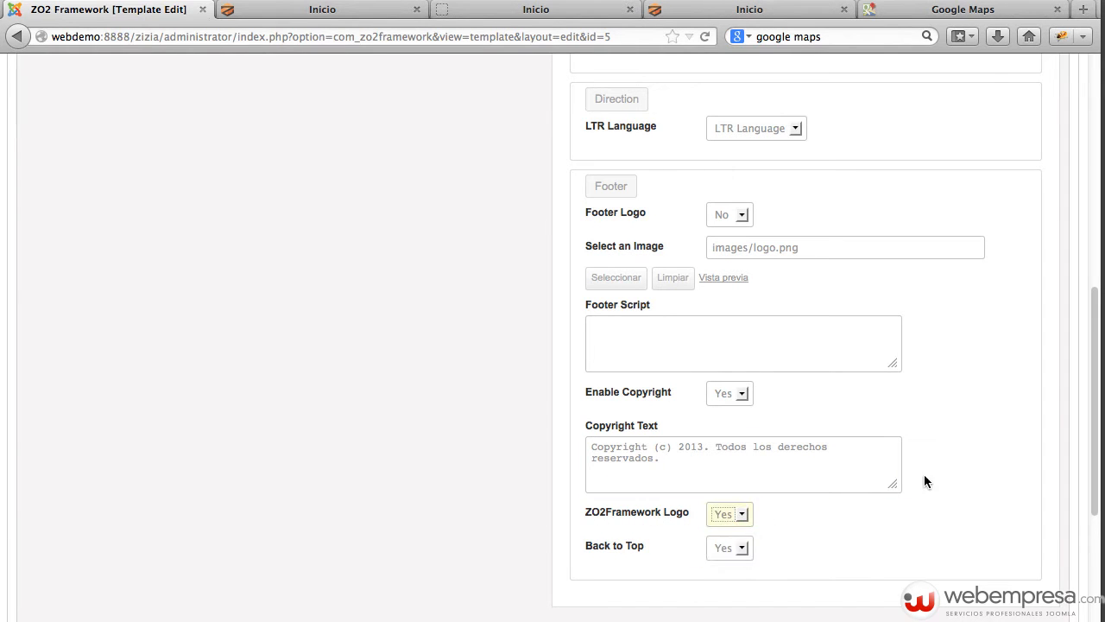
scroll(937, 471, up, 10)
click(1005, 168)
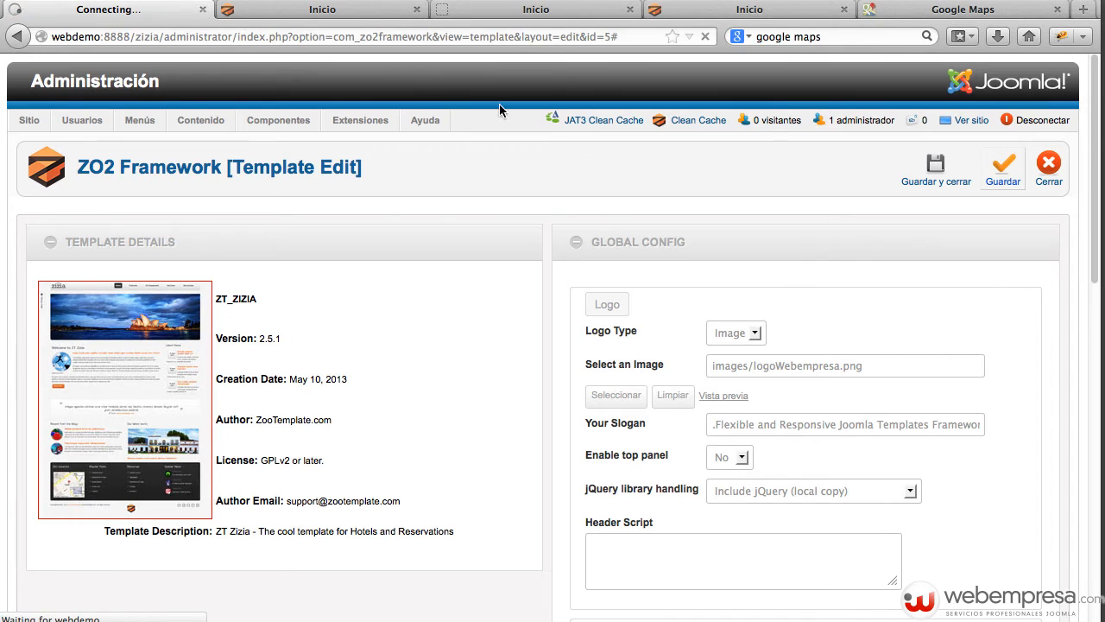
Reload the public site's front page and check the ZO2Framework logo and social icons in the footer
click(337, 16)
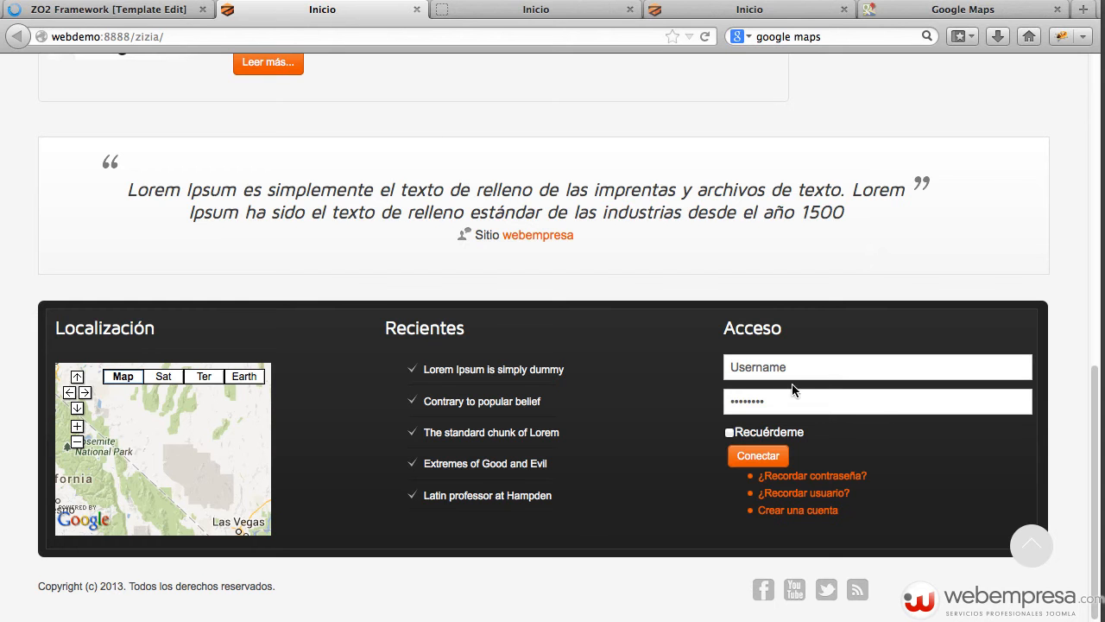
key(Return)
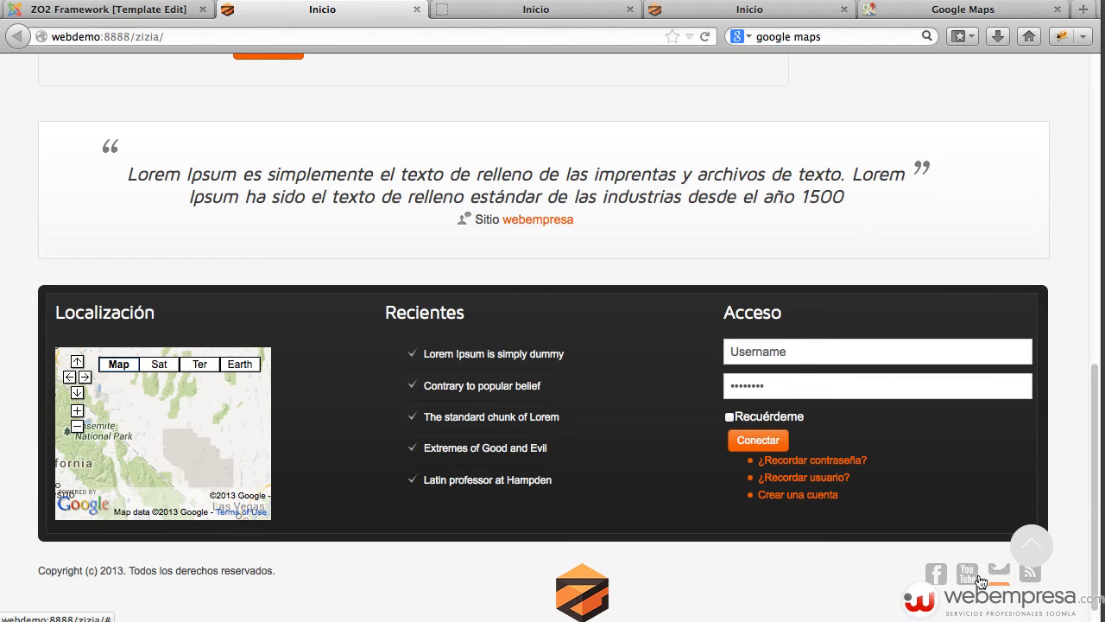
Set ZO2Framework Logo to No in the template's Footer settings and save the template
click(160, 11)
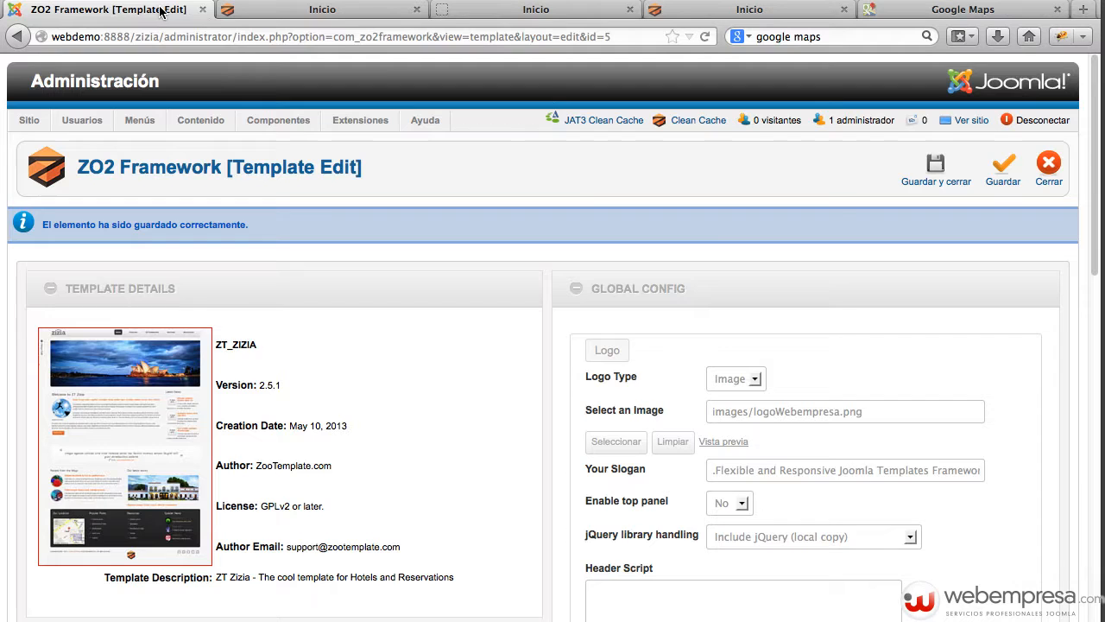
scroll(841, 504, down, 10)
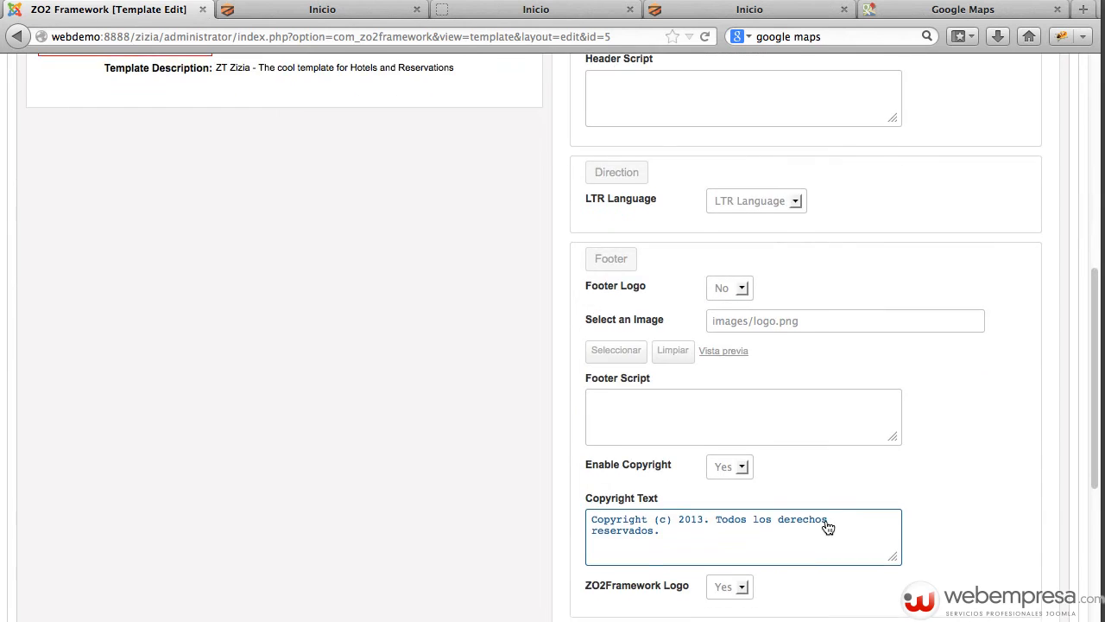
click(737, 480)
scroll(734, 488, up, 1)
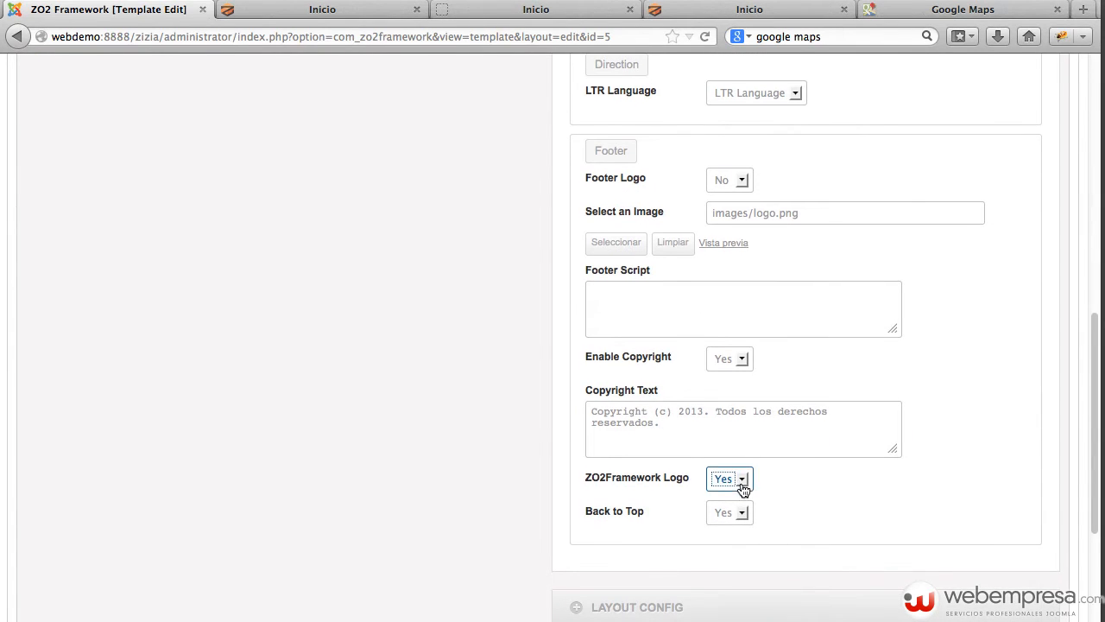
scroll(742, 499, up, 2)
click(741, 544)
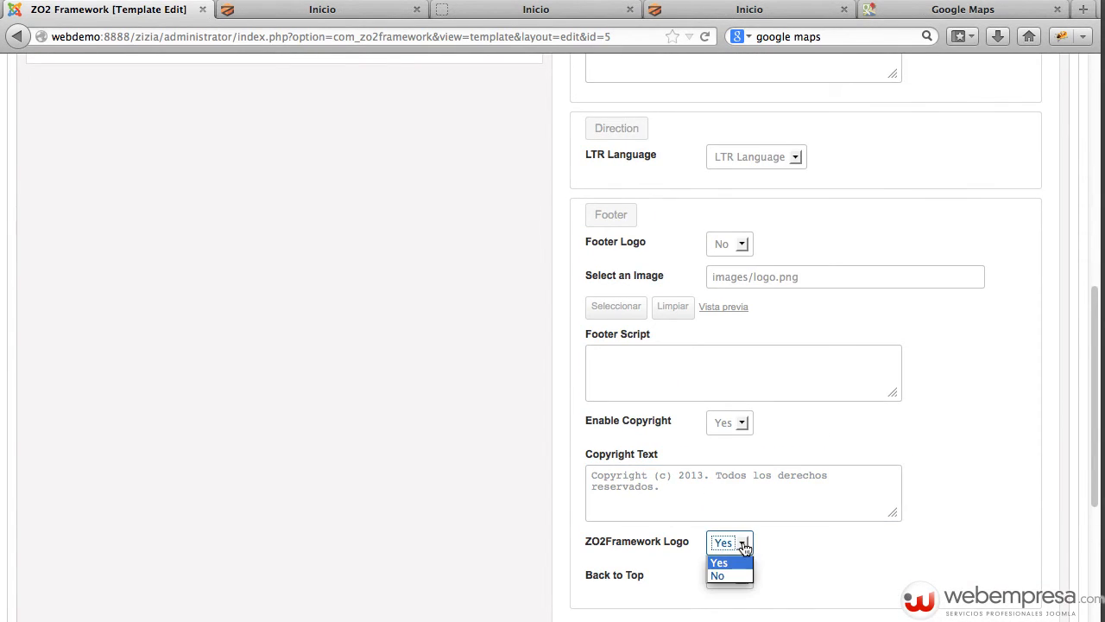
click(733, 577)
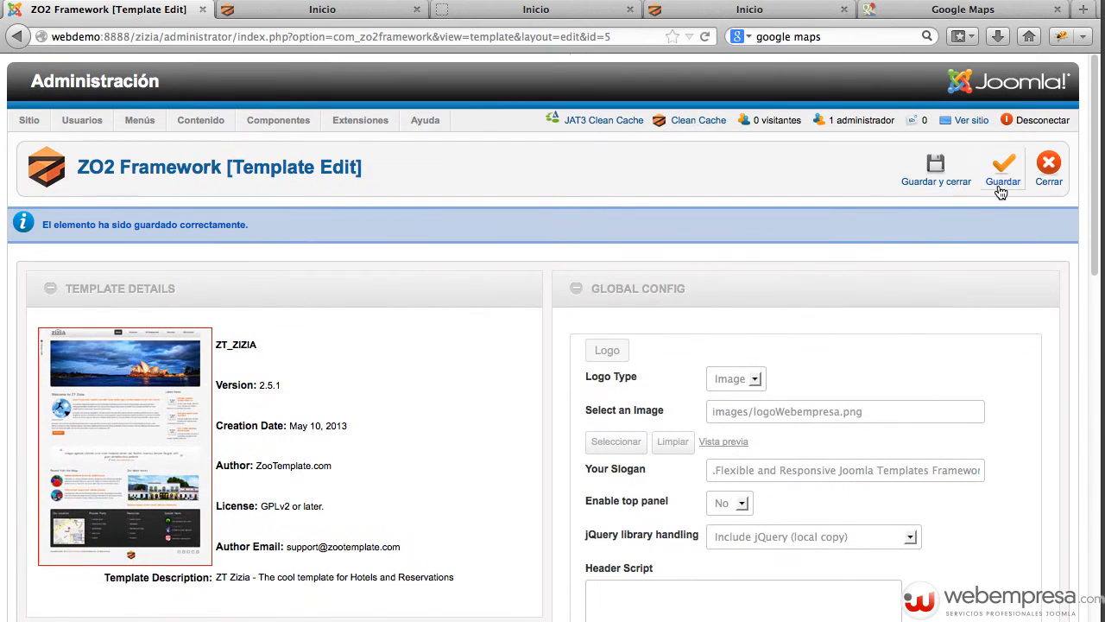
click(1000, 180)
Reload the public site's front page and inspect the footer's copyright text with Firebug
click(321, 14)
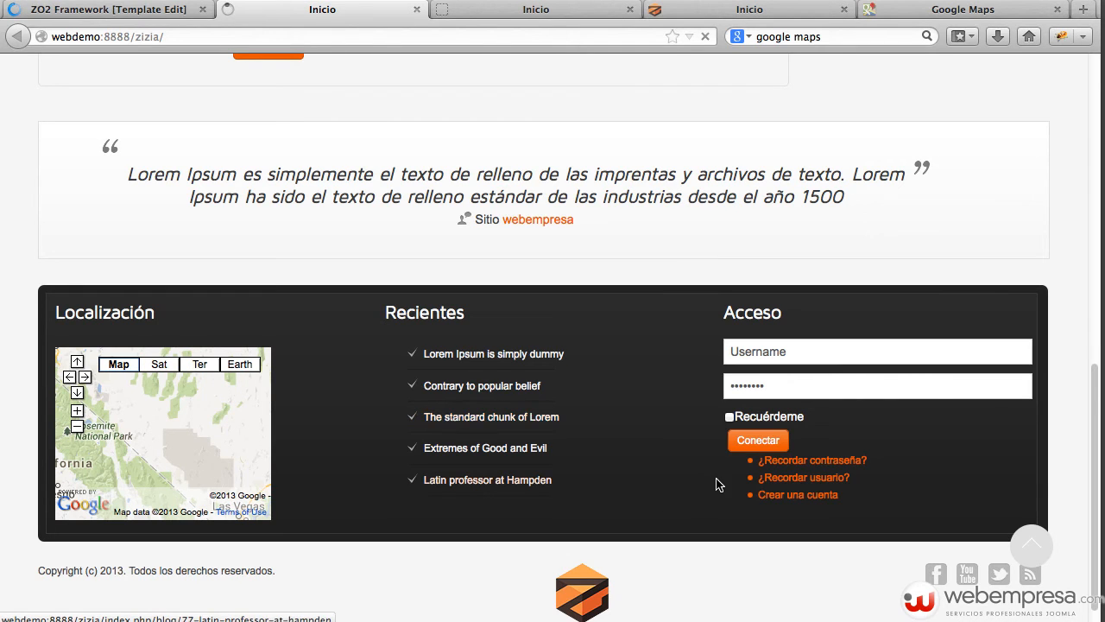
key(super+r)
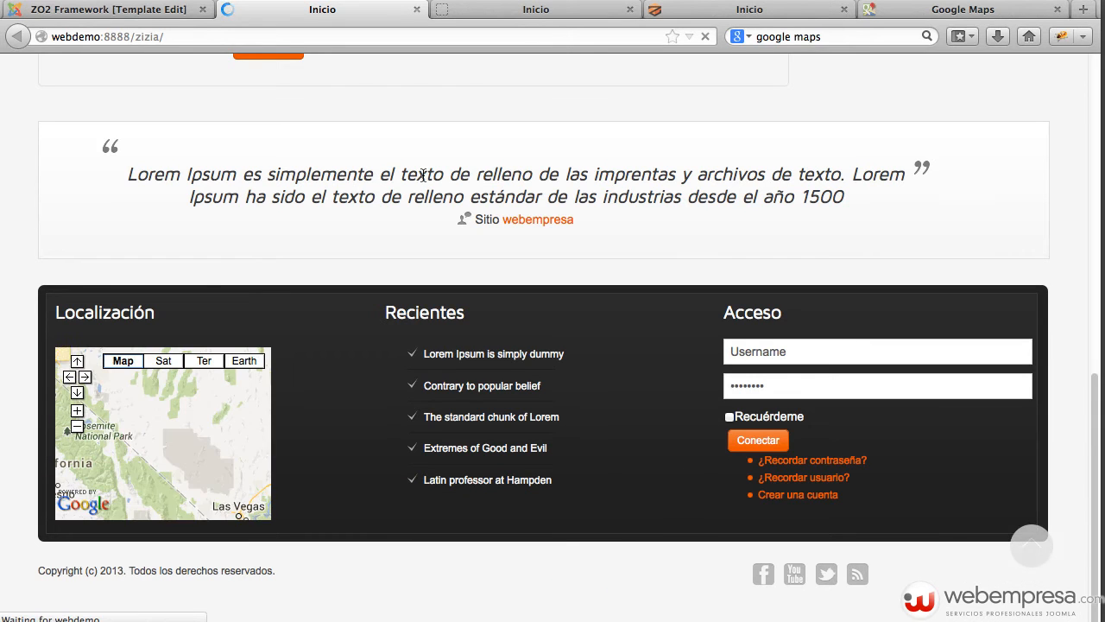
click(1060, 37)
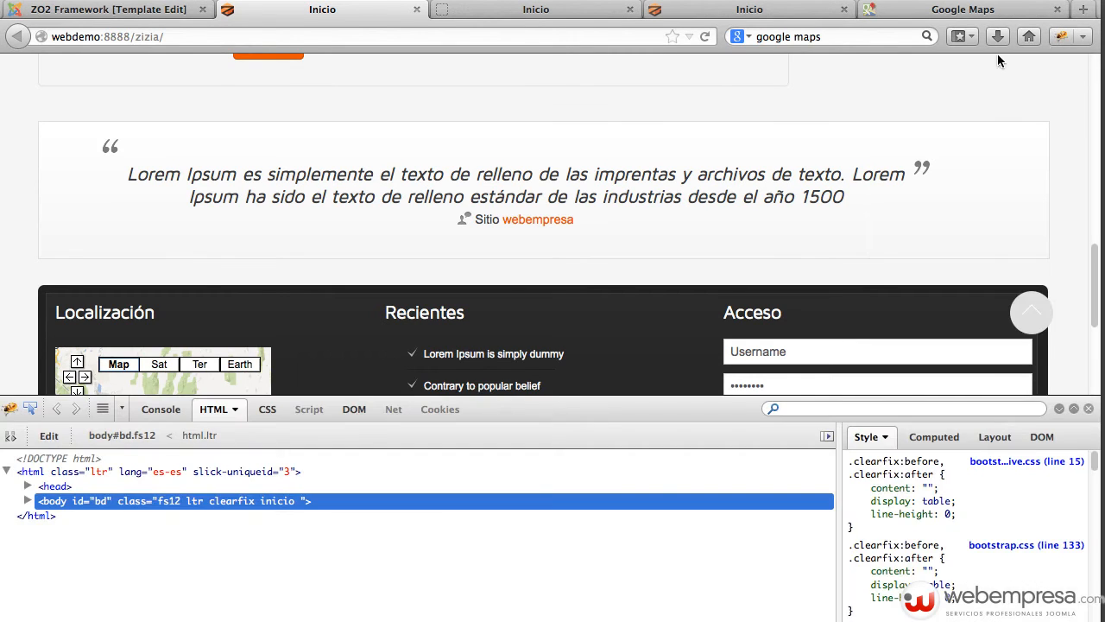
scroll(703, 176, down, 5)
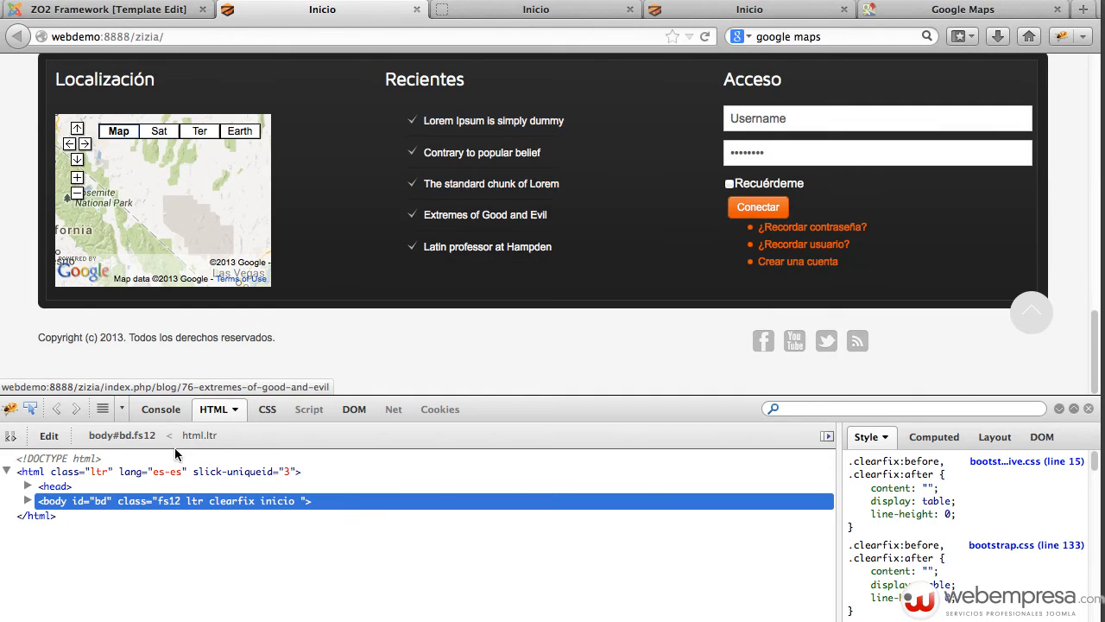
click(29, 409)
click(155, 338)
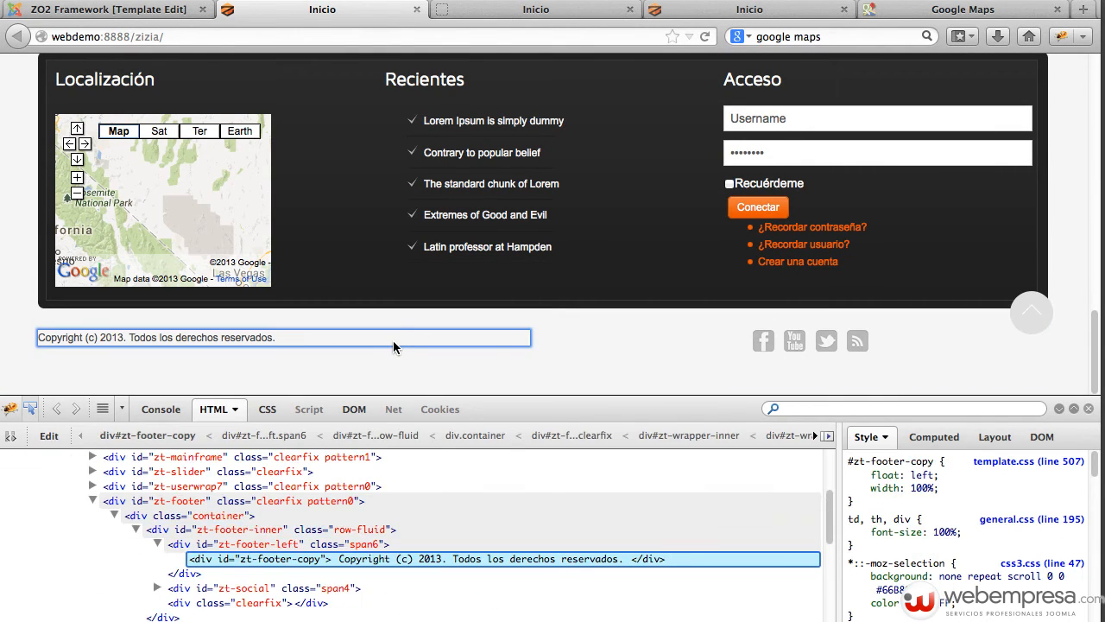
Collapse the zt-footer-left div and compare it with the zt-social div in the footer's HTML
click(157, 543)
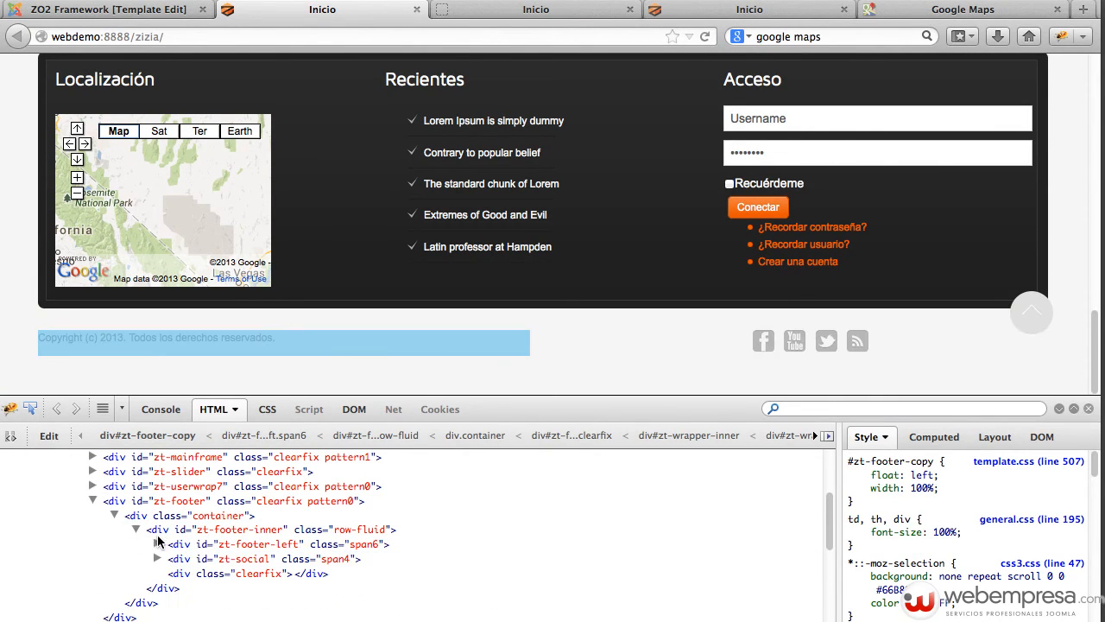
click(204, 544)
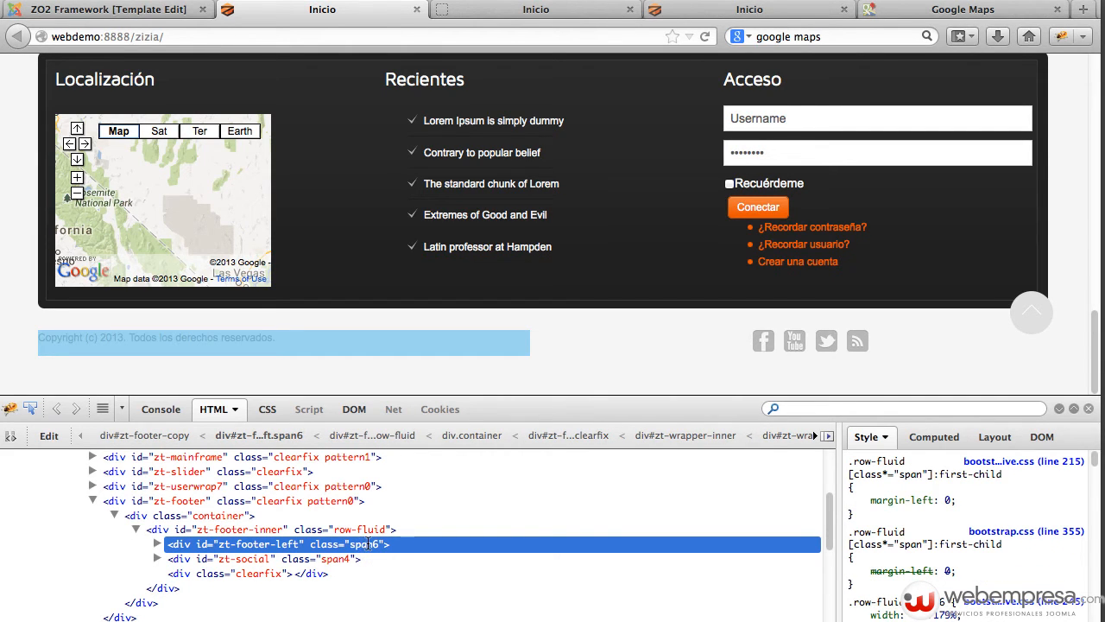
click(182, 560)
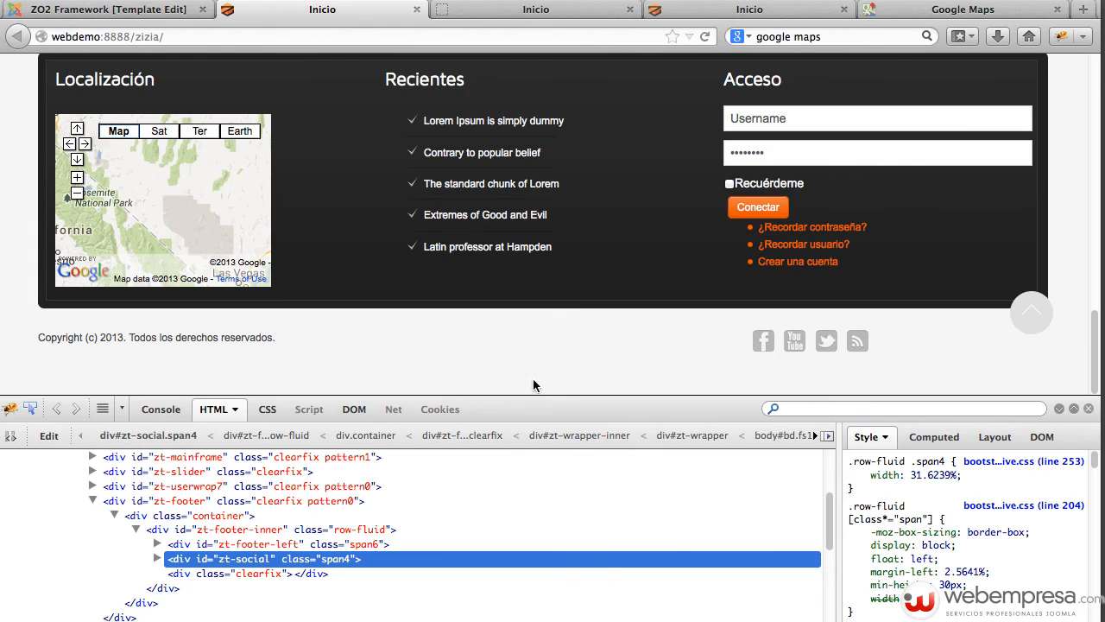
Change the class of the zt-social div to span6 in the live HTML
click(346, 559)
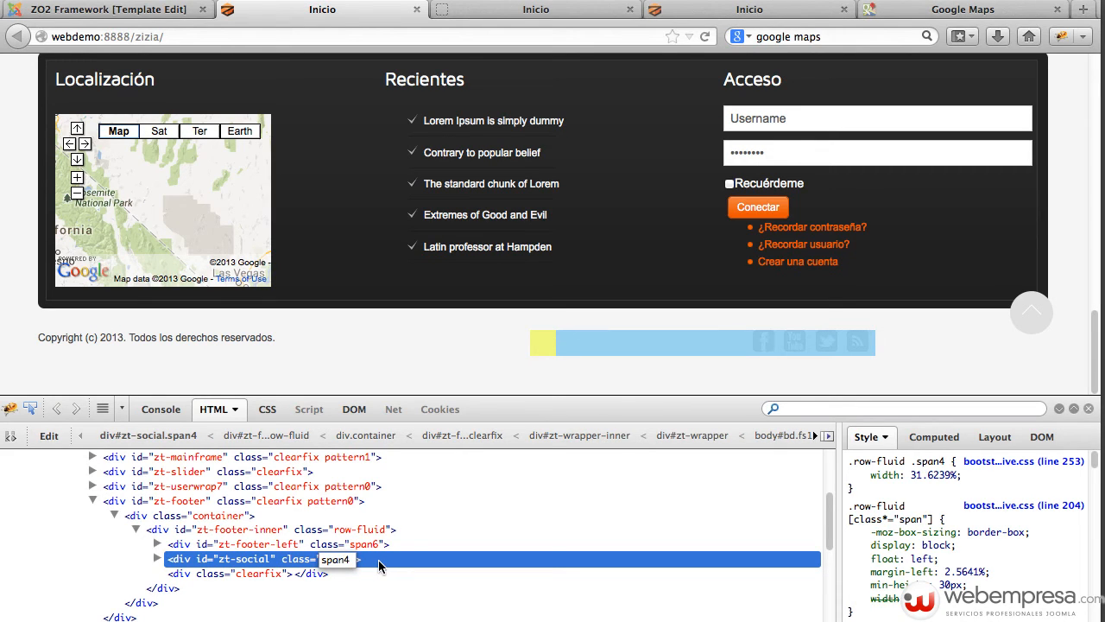
key(BackSpace)
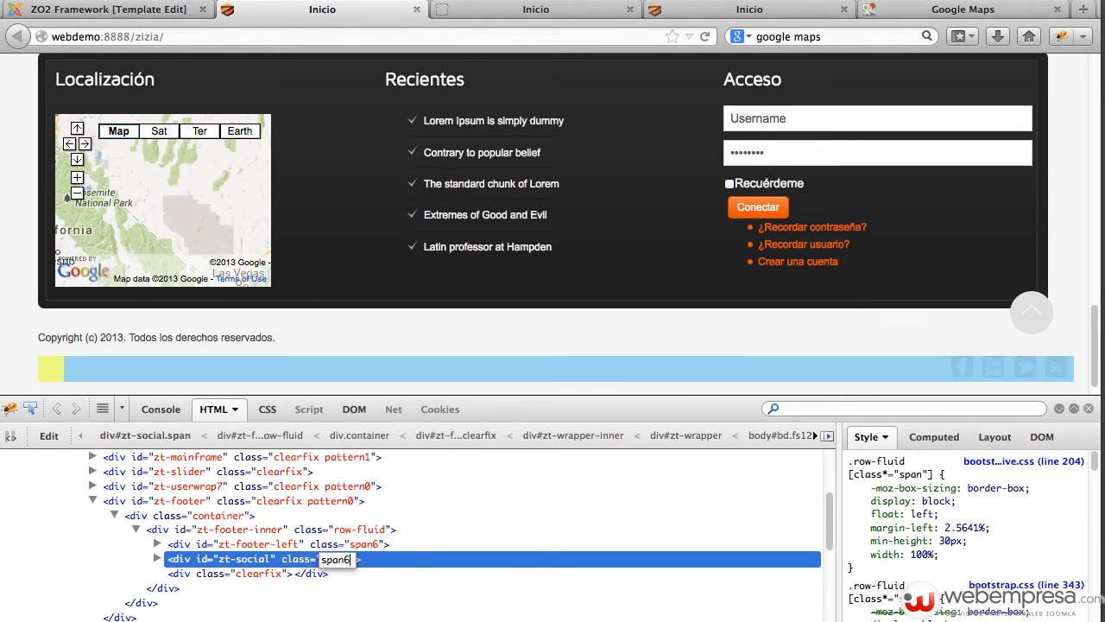
text(6)
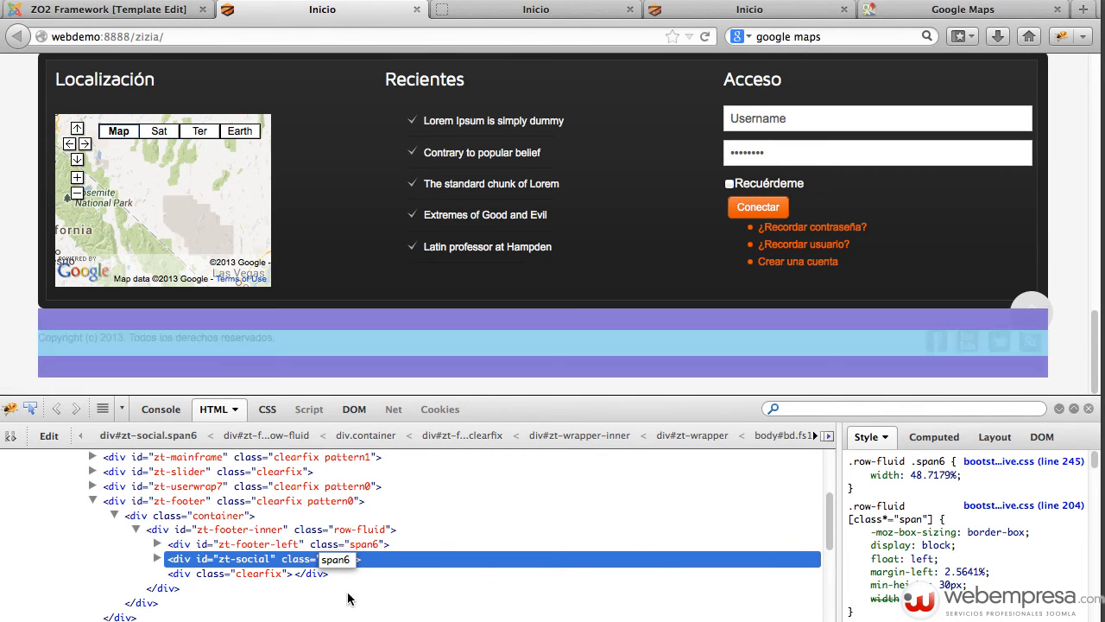
key(Return)
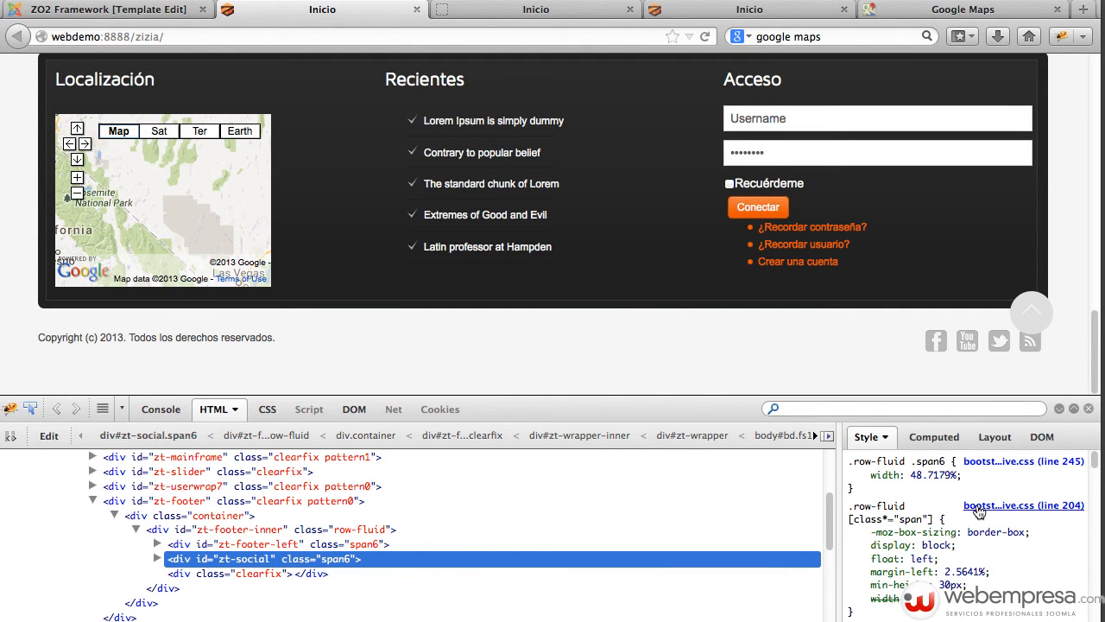
Resize the browser window slightly, recheck the zt-social div's class value and hide Firebug
mouse_move(1102, 618)
mouse_down()
mouse_move(486, 610)
mouse_move(780, 589)
mouse_move(954, 613)
mouse_move(1102, 617)
mouse_up()
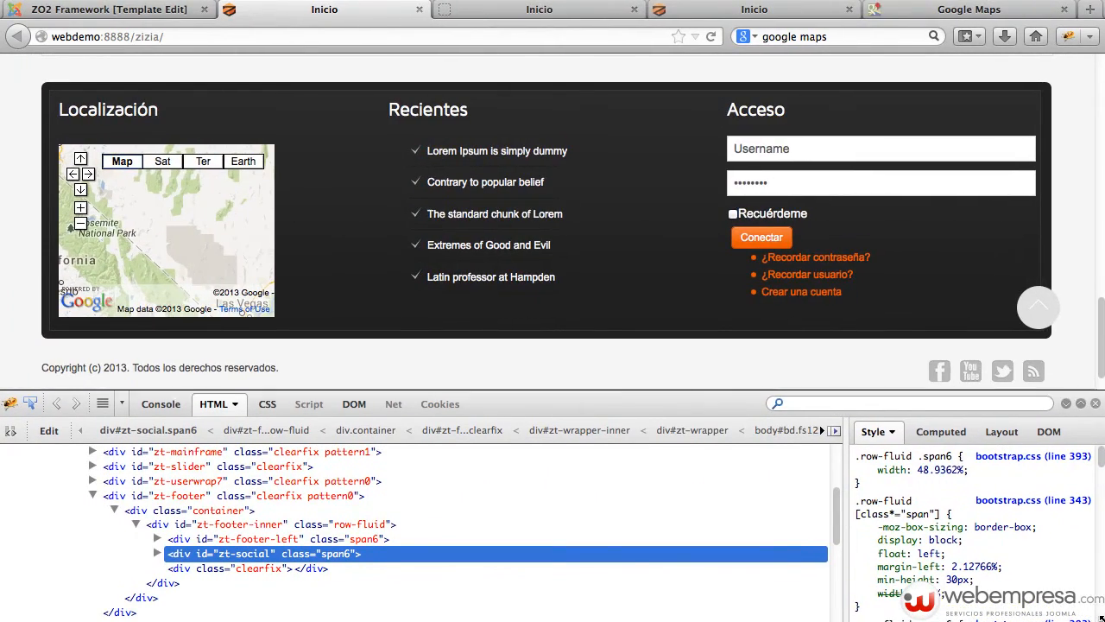
click(338, 555)
click(345, 554)
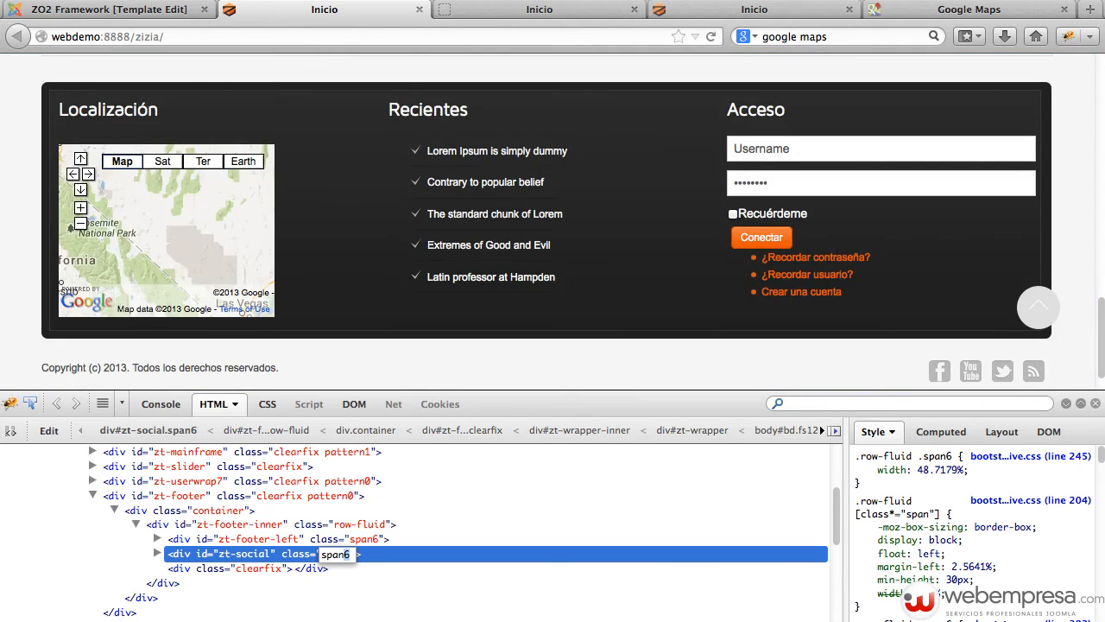
click(1067, 403)
Close the zt_zizia template configuration in the Joomla administration and open the eXtplorer file manager
click(163, 11)
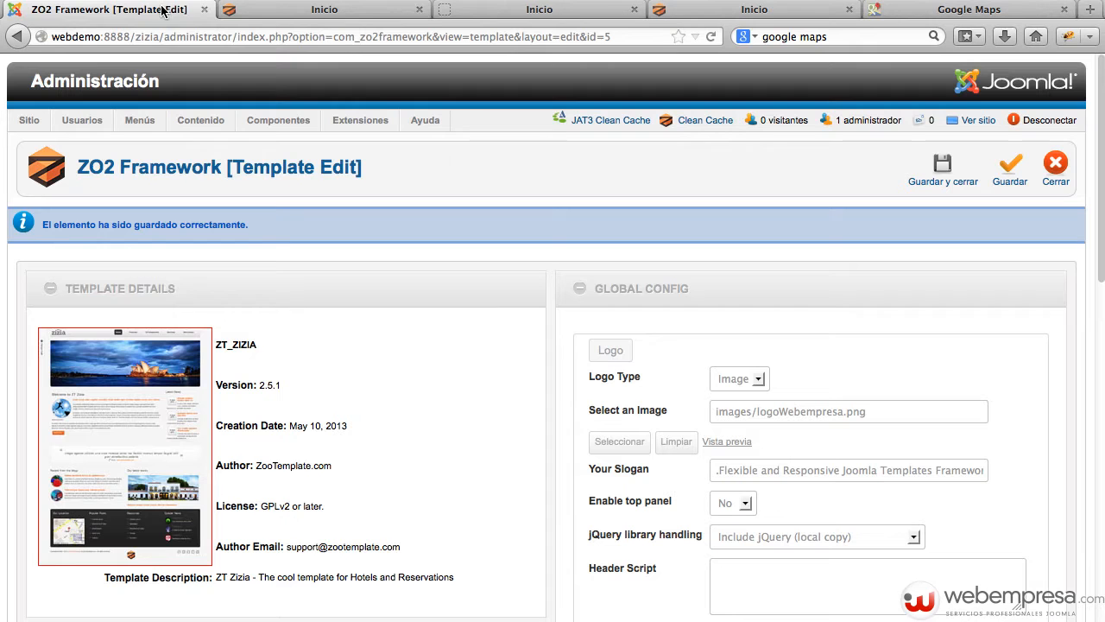
click(1023, 175)
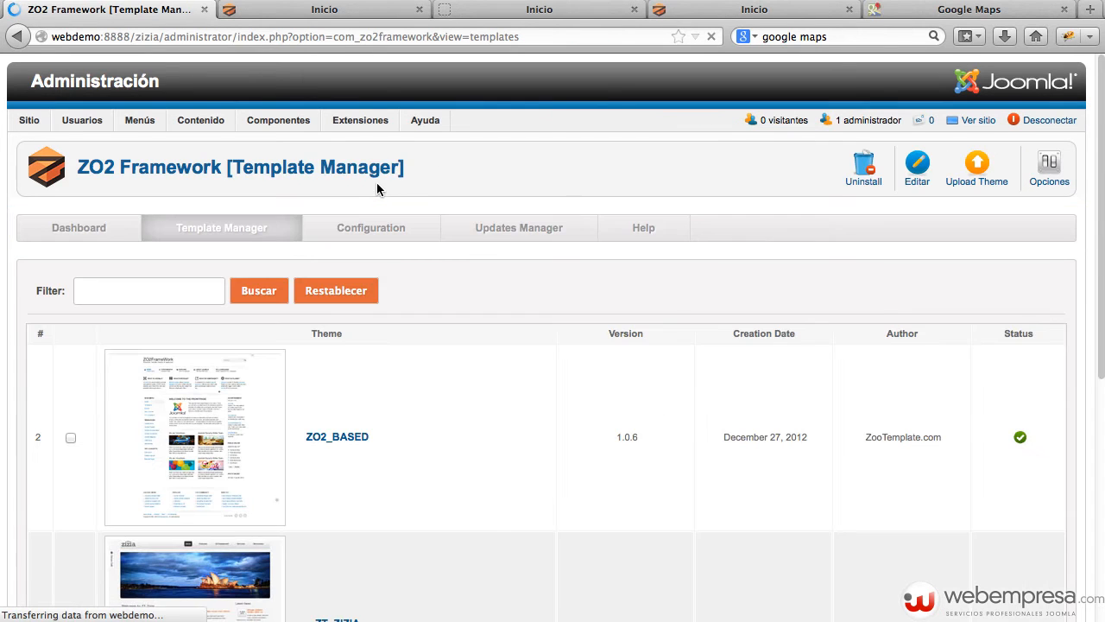
mouse_move(264, 120)
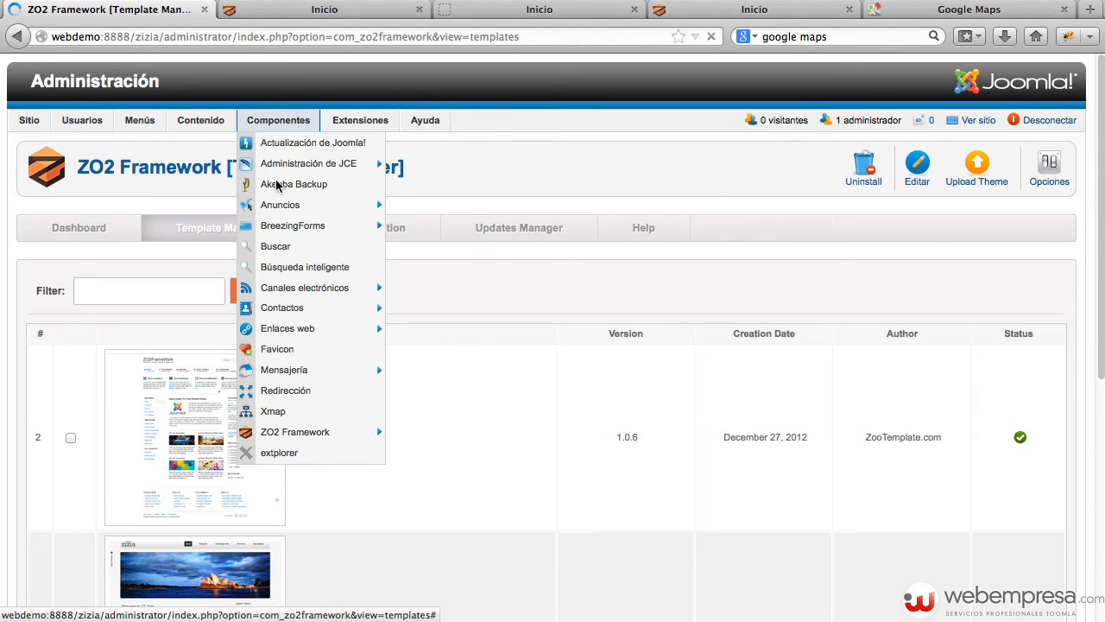
click(315, 453)
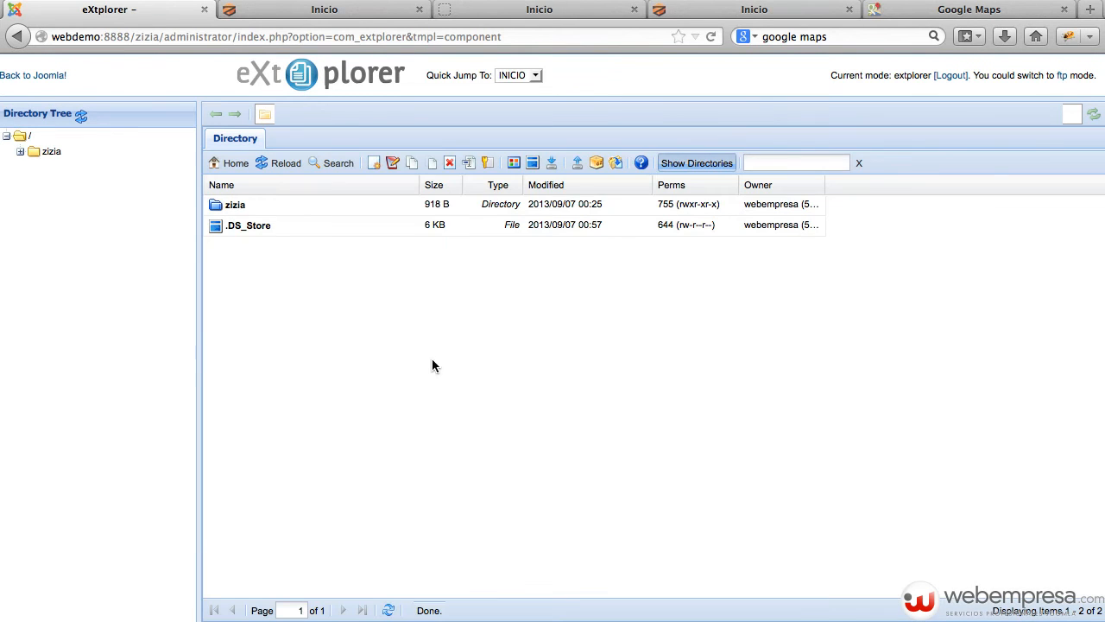
Browse to zizia/templates/zt_zizia and open its index.php file for editing
double_click(222, 205)
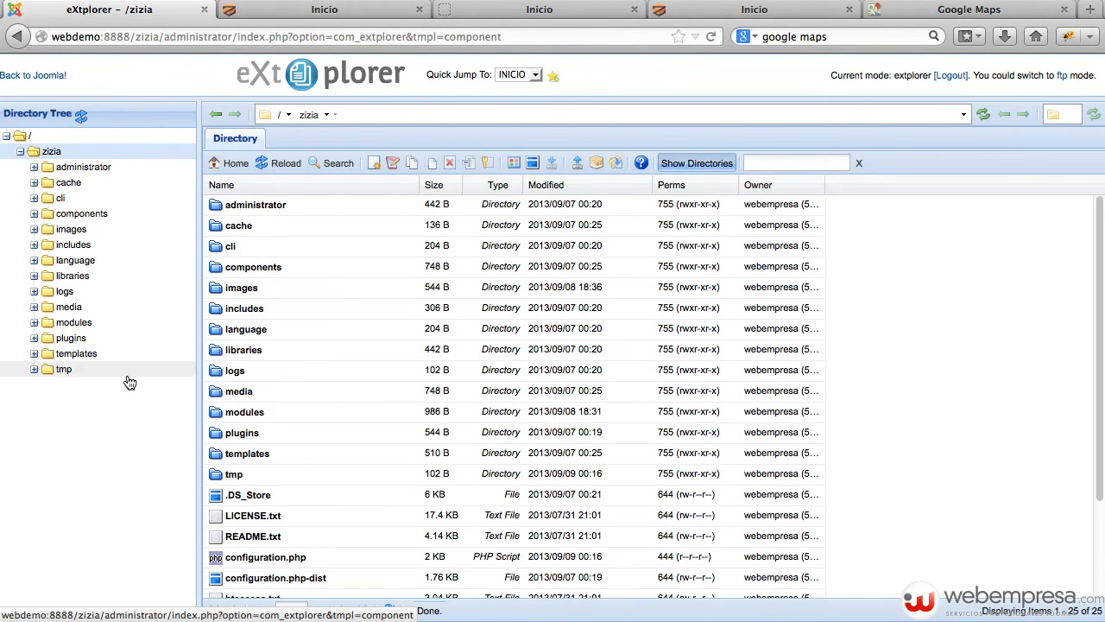
click(80, 354)
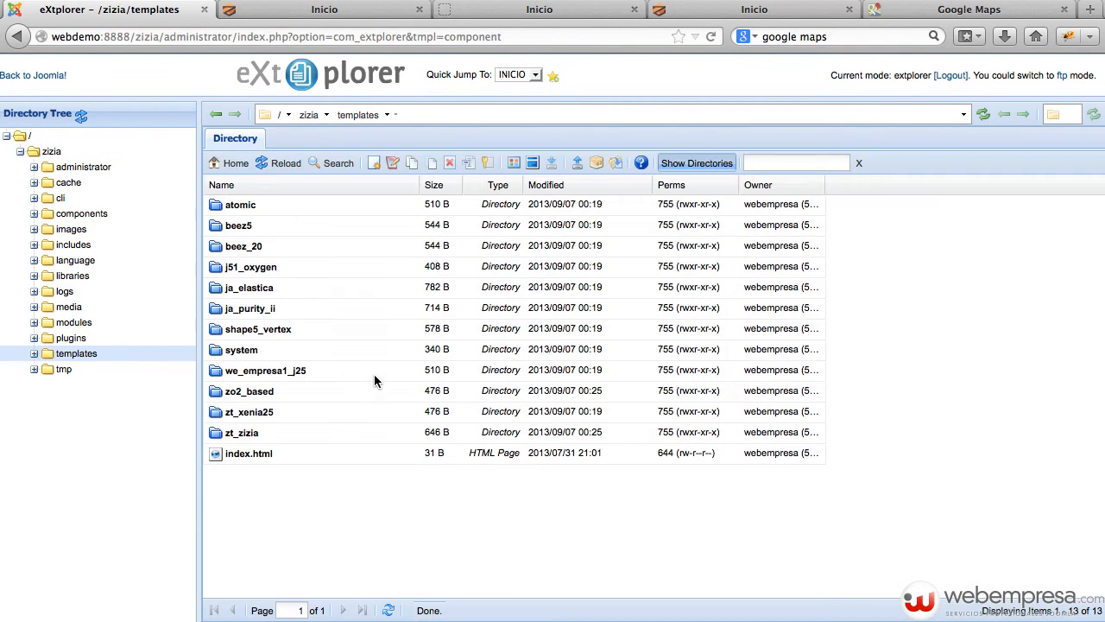
double_click(265, 437)
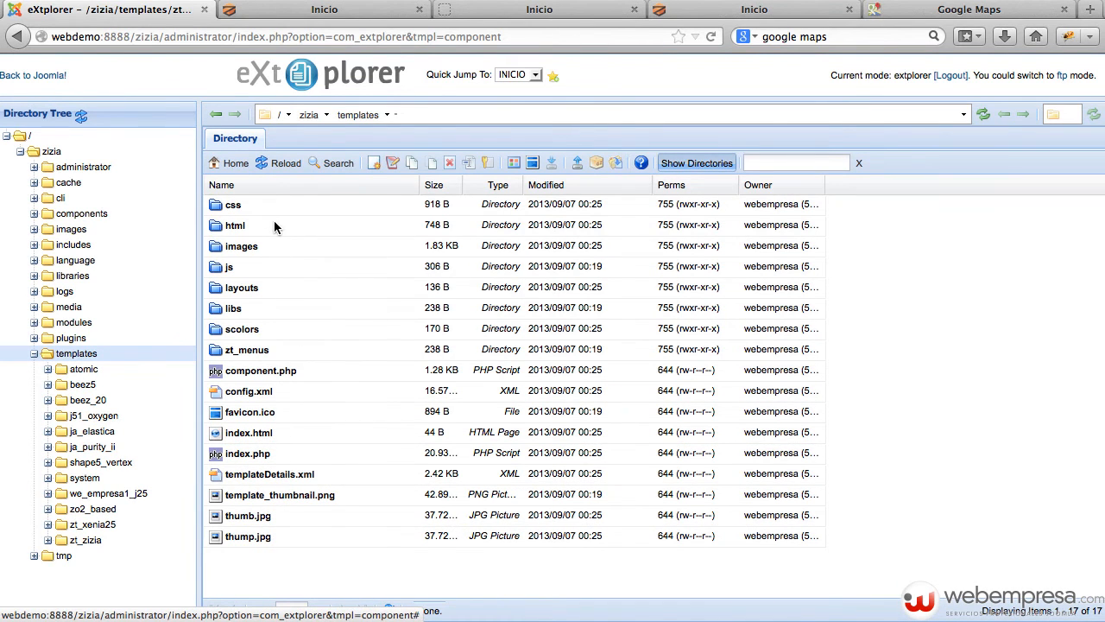
click(275, 226)
click(282, 211)
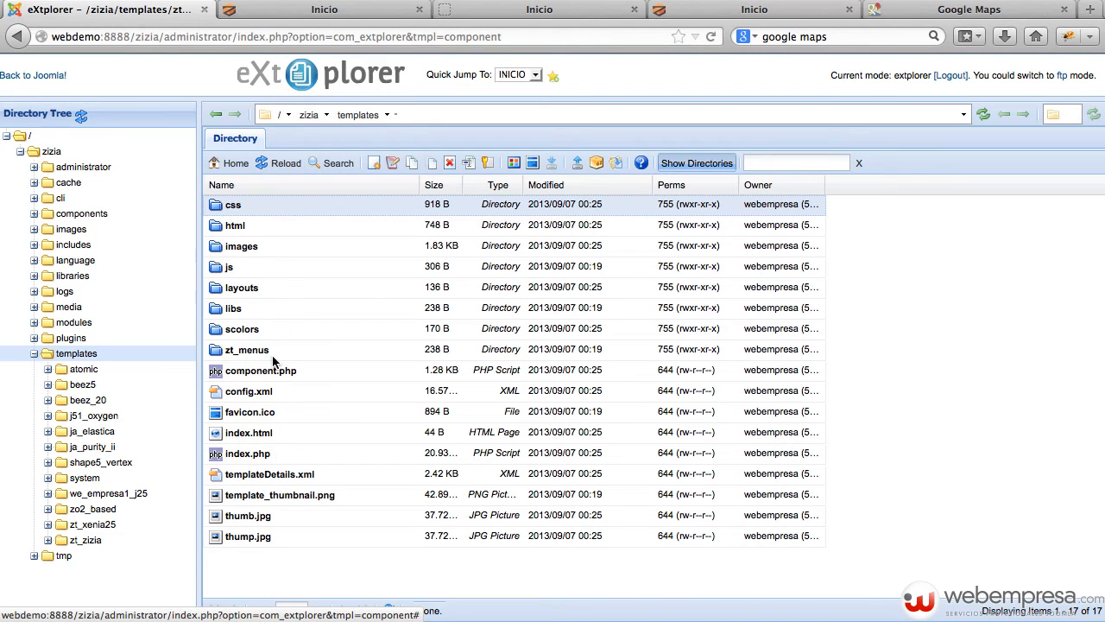
click(292, 458)
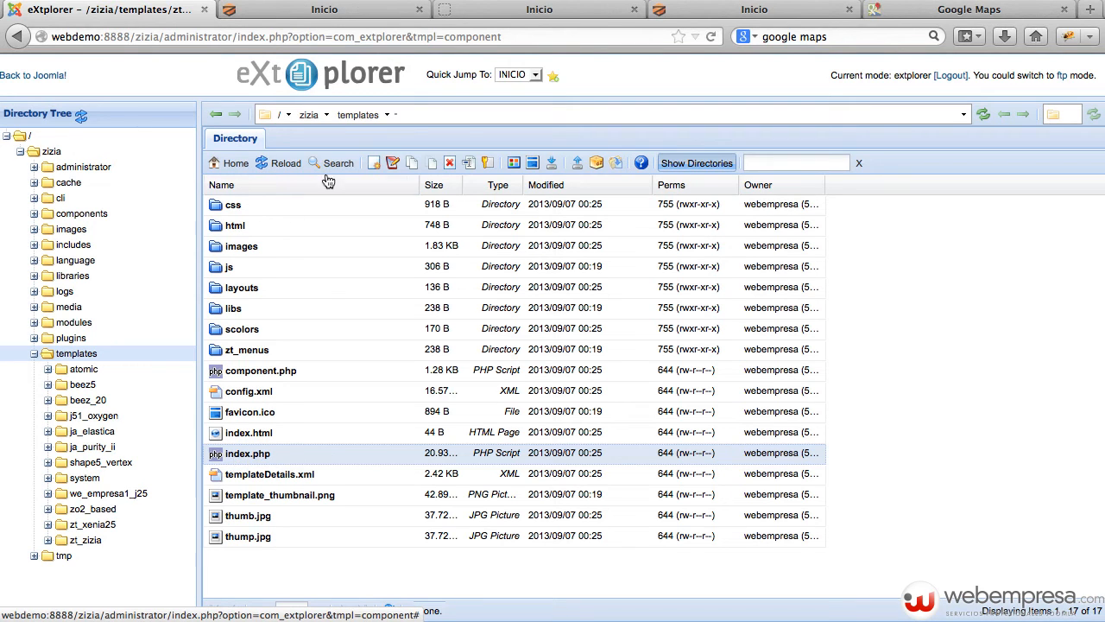
click(394, 164)
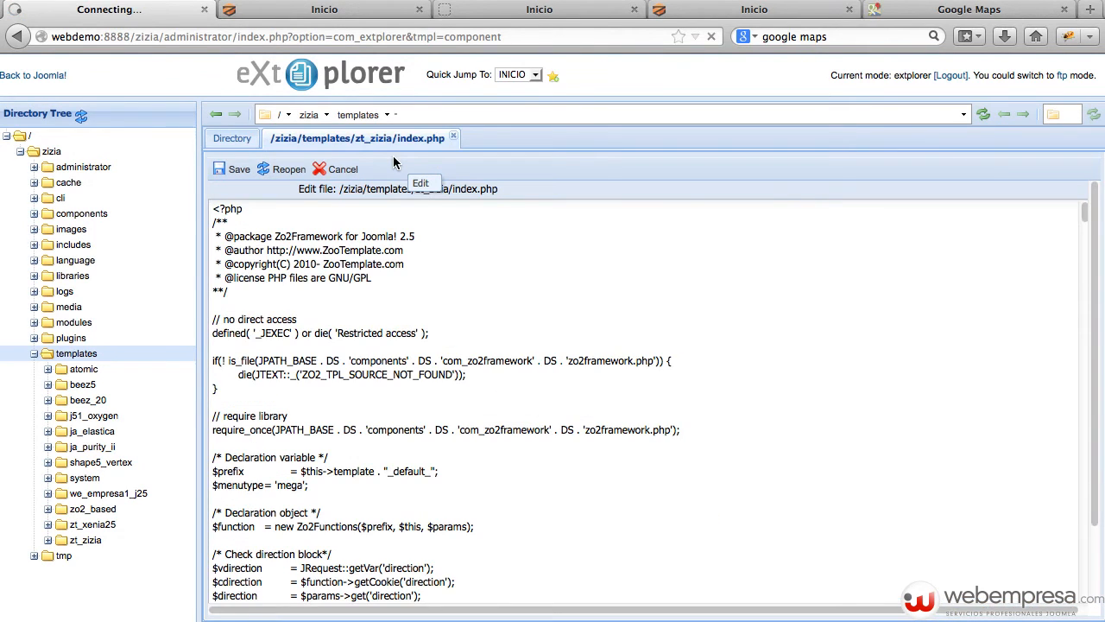
Look through the template's index.php for the footer code and search the page for "social"
scroll(431, 433, down, 10)
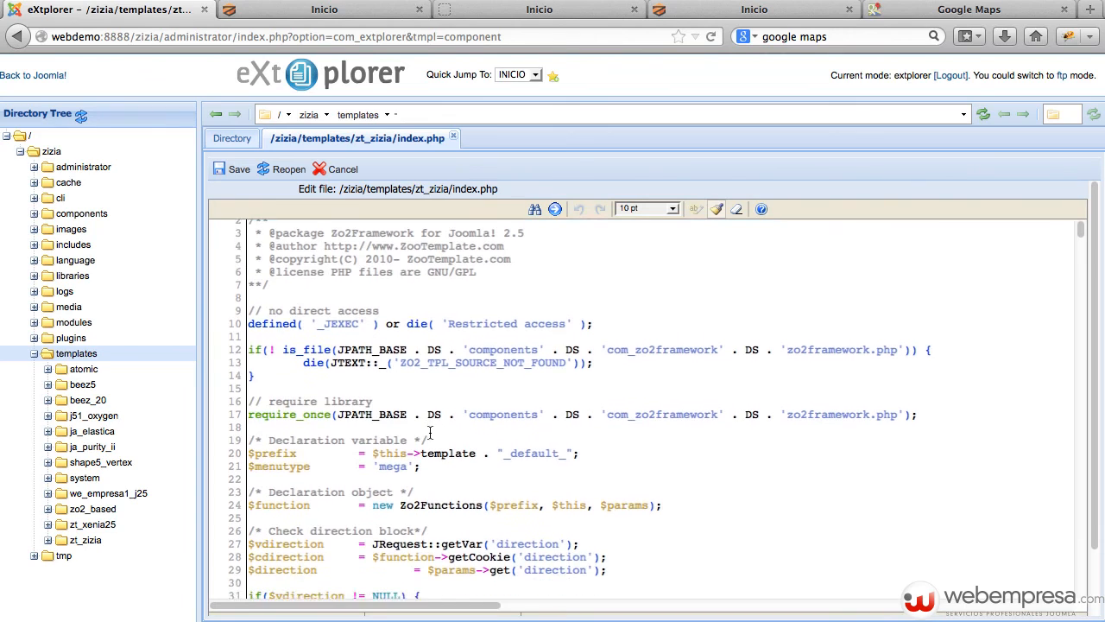
scroll(430, 432, down, 13)
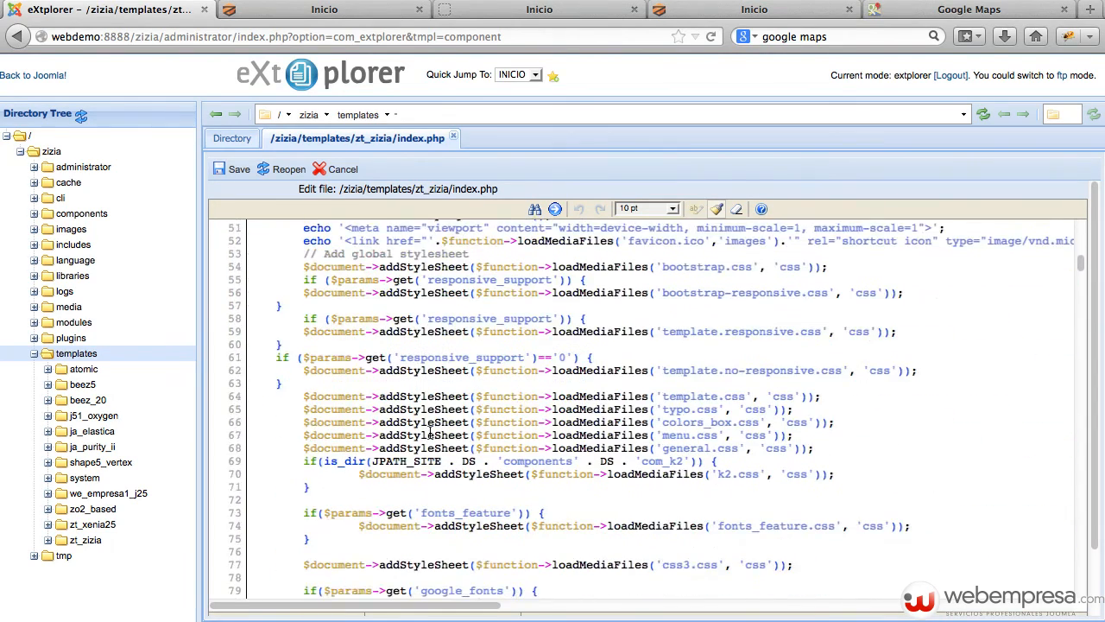
scroll(430, 432, down, 10)
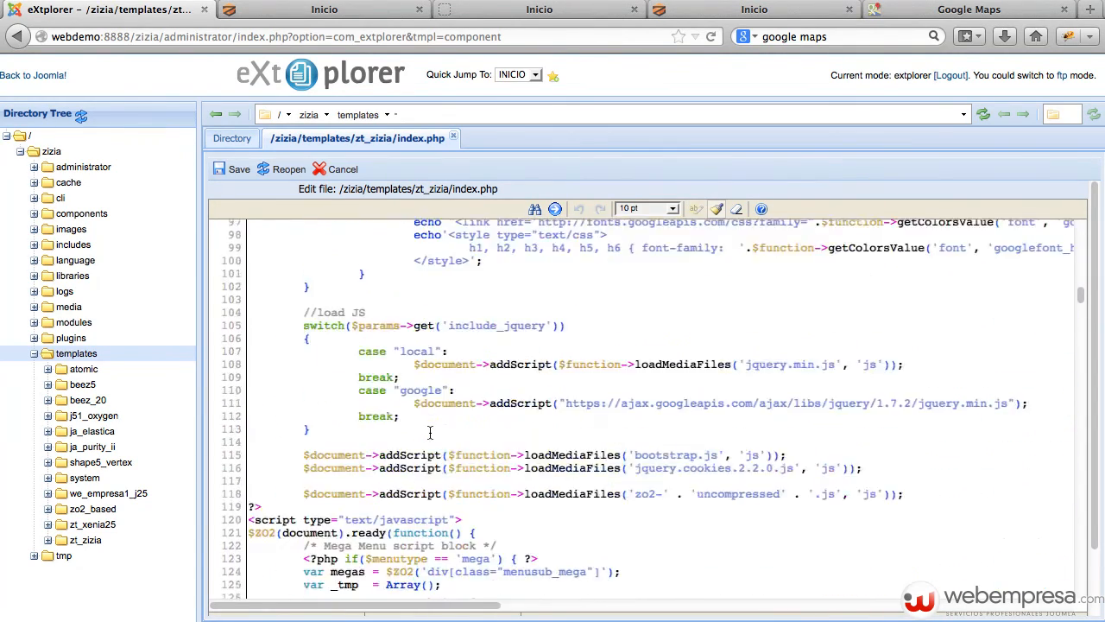
scroll(485, 447, up, 7)
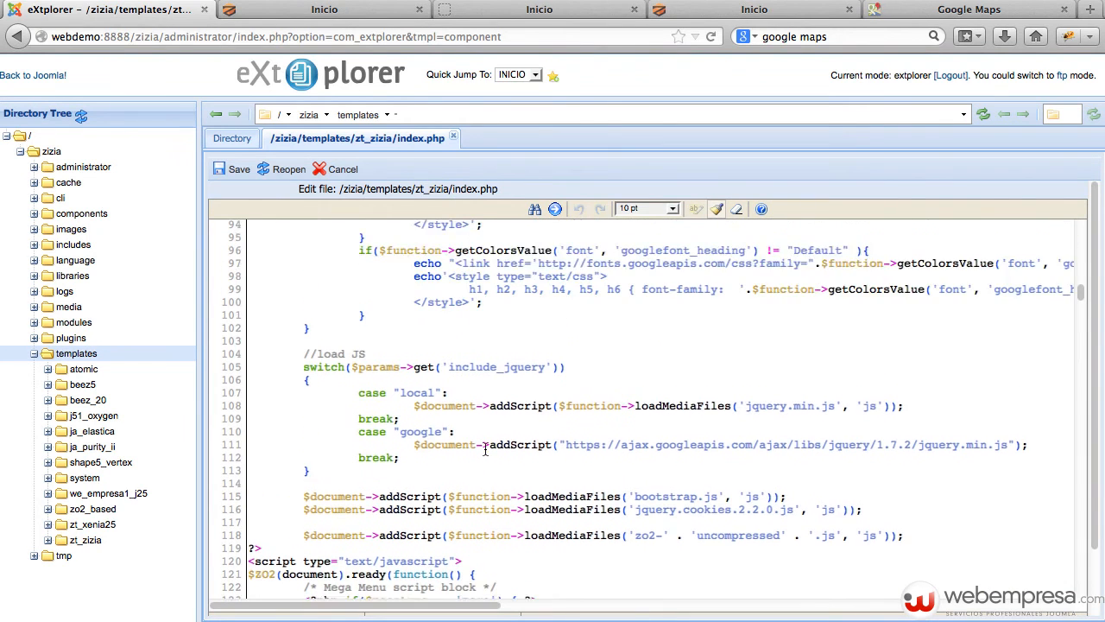
scroll(485, 447, up, 3)
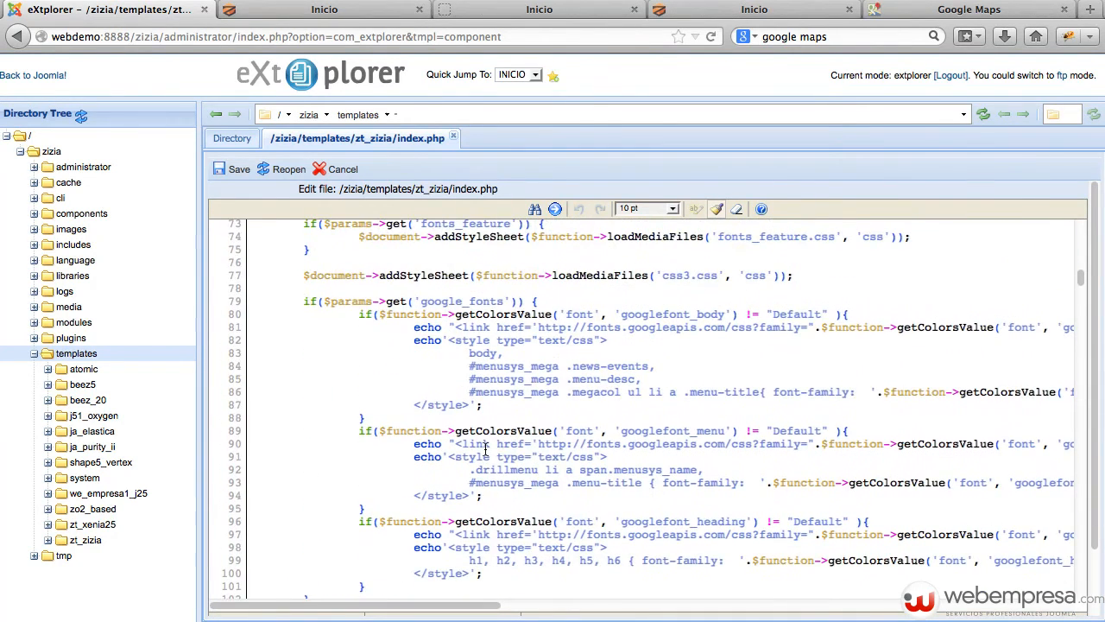
scroll(485, 448, down, 9)
scroll(485, 447, down, 20)
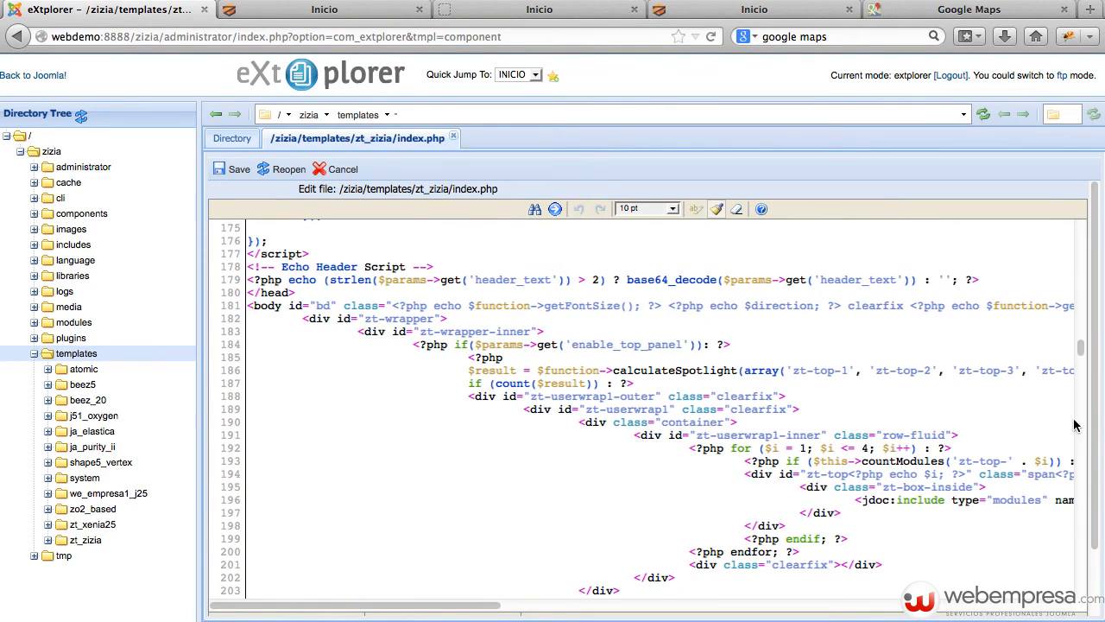
drag(1082, 350, 1080, 547)
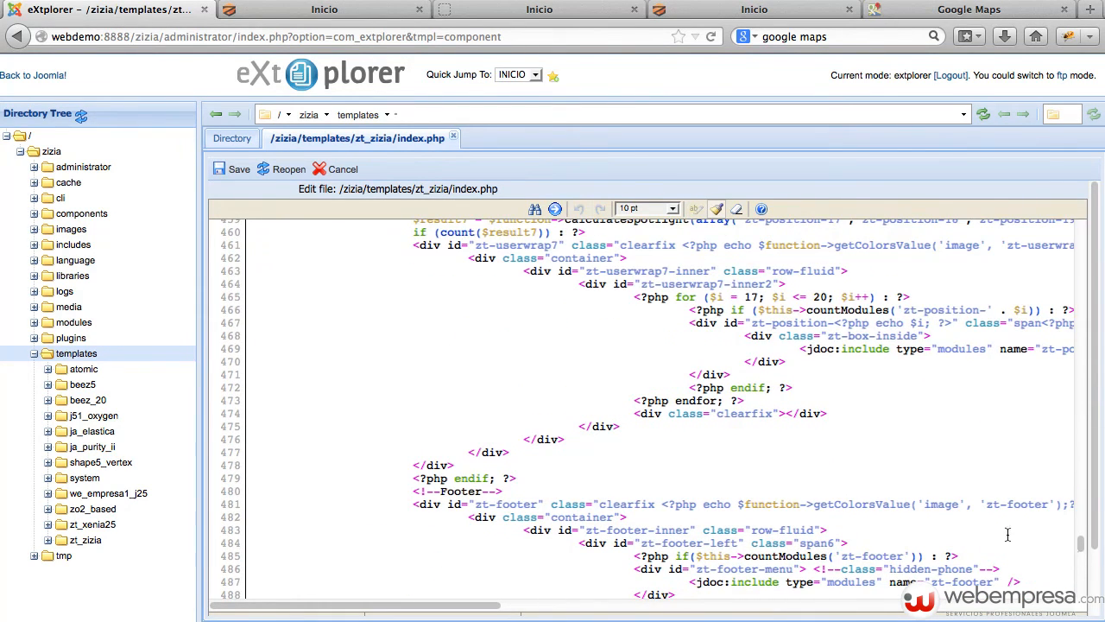
click(637, 423)
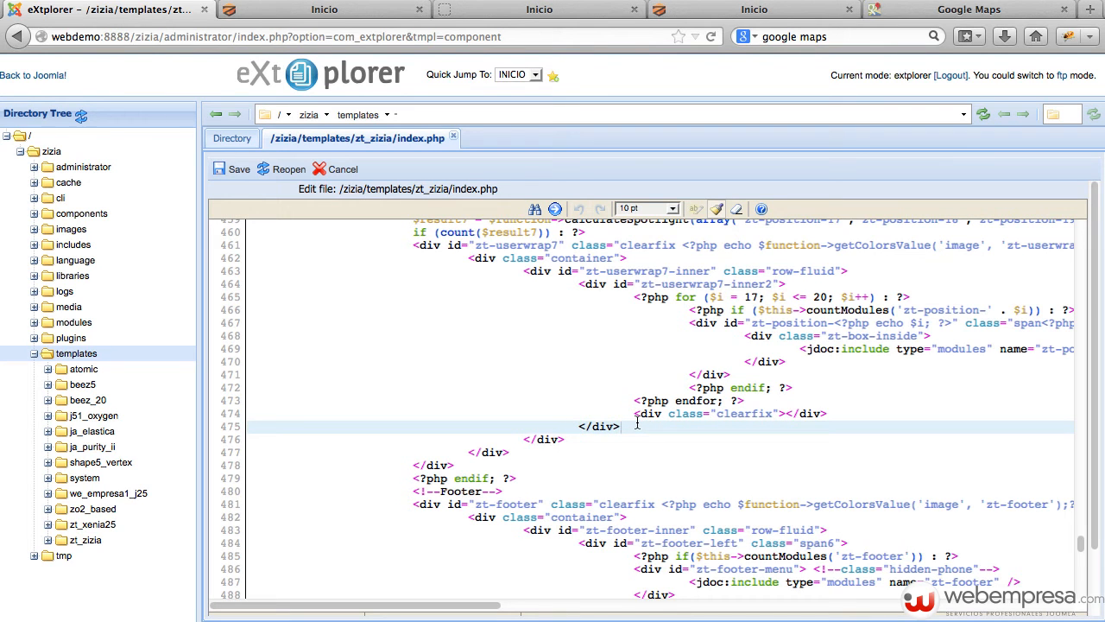
key(super+f)
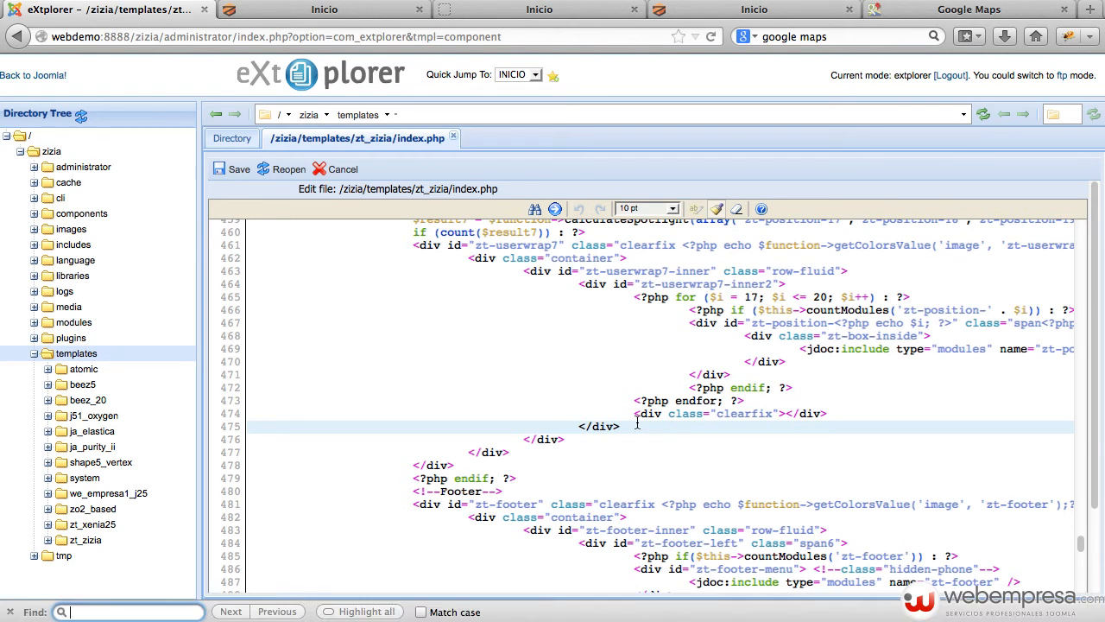
text(social)
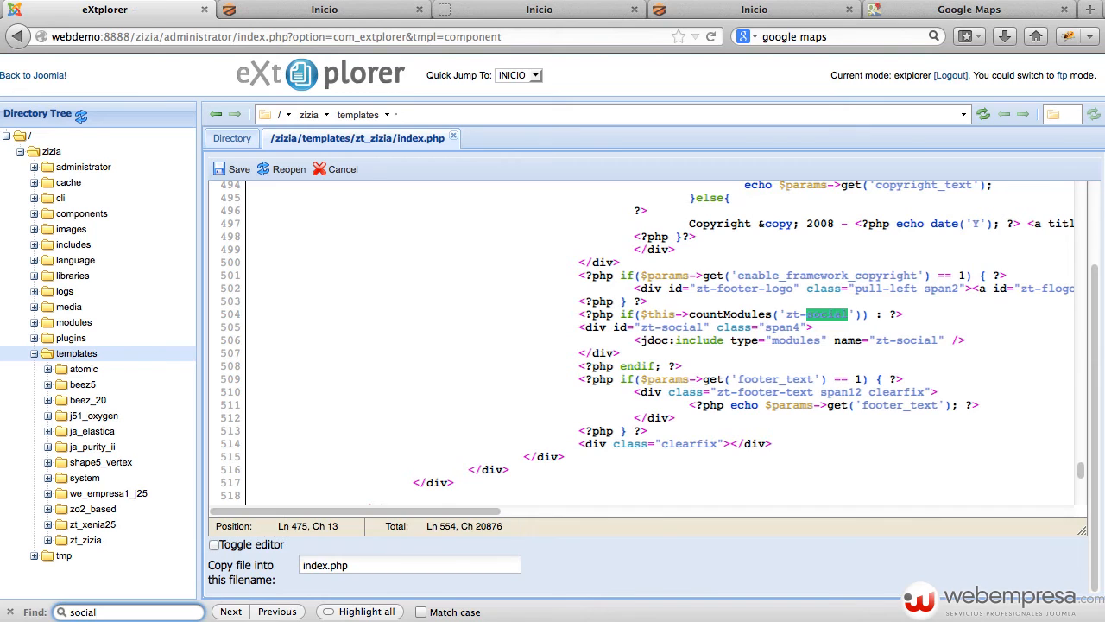
Change the class of the zt-social div on line 505 to span6 and save index.php
click(737, 302)
click(783, 317)
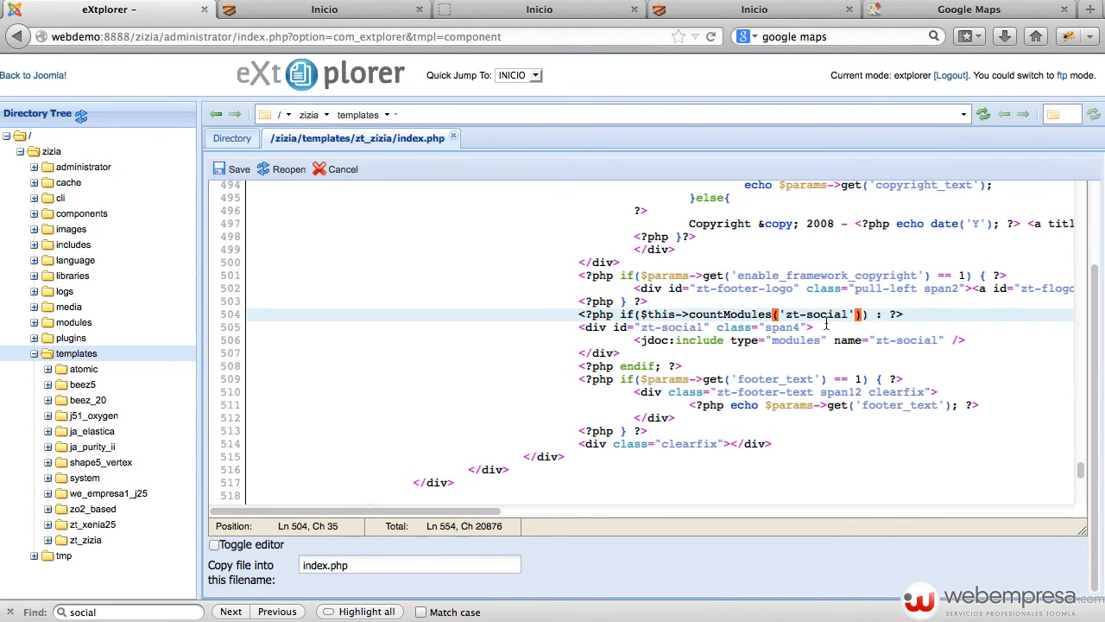
click(795, 326)
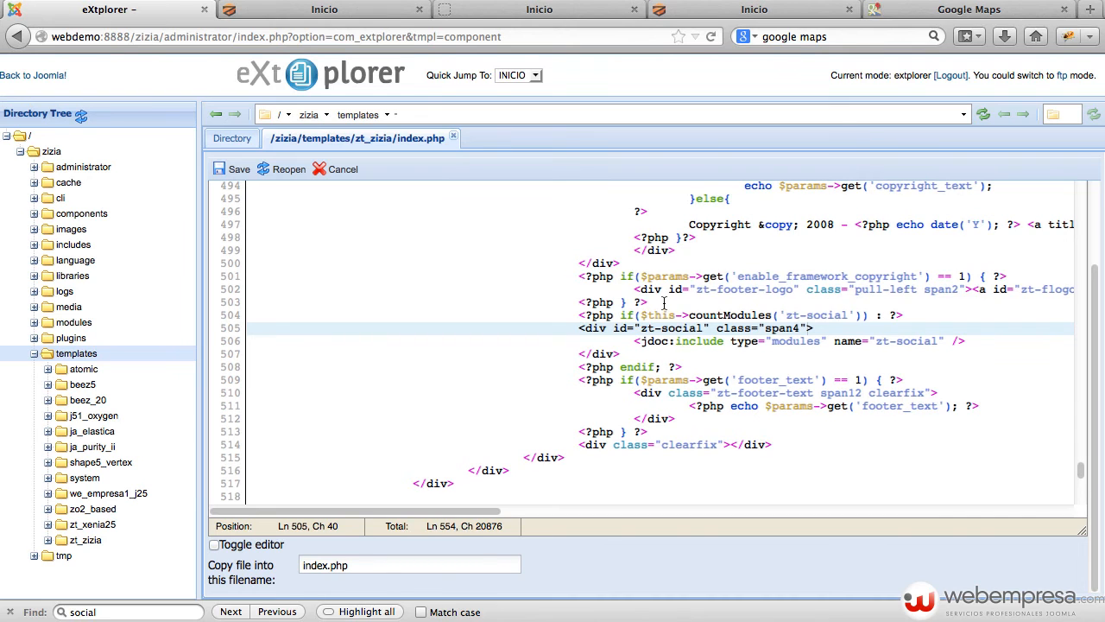
drag(649, 303, 571, 276)
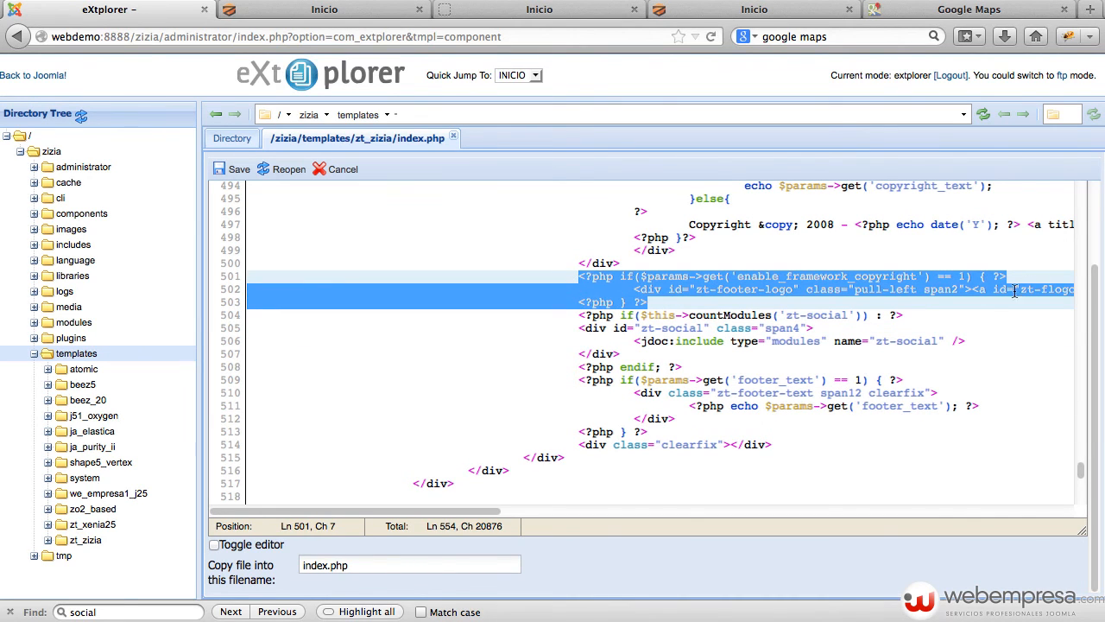
click(796, 328)
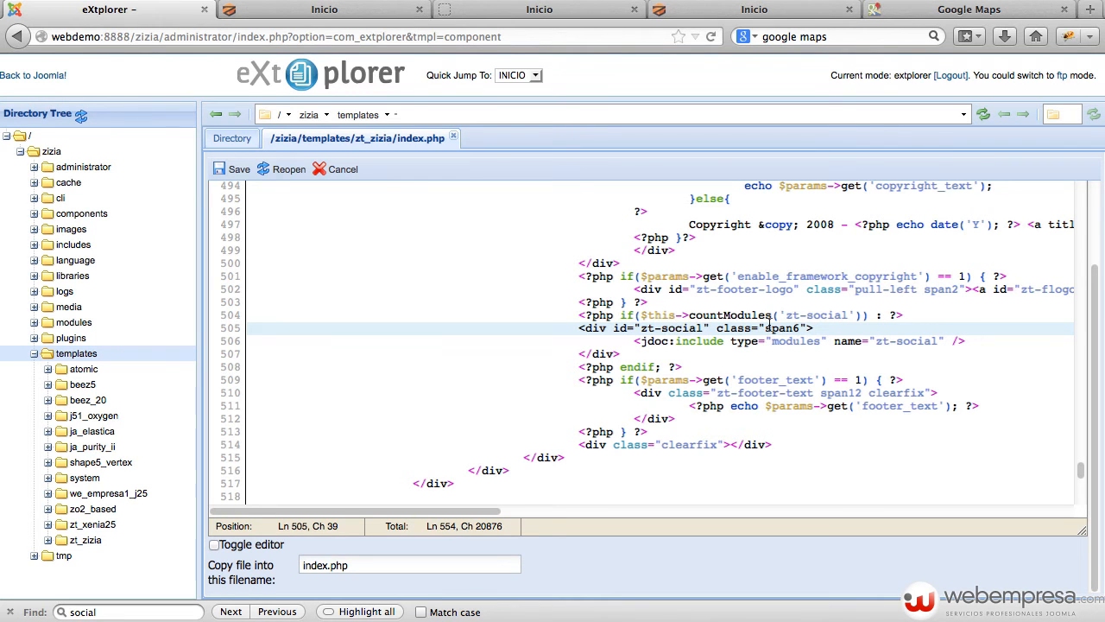
click(232, 169)
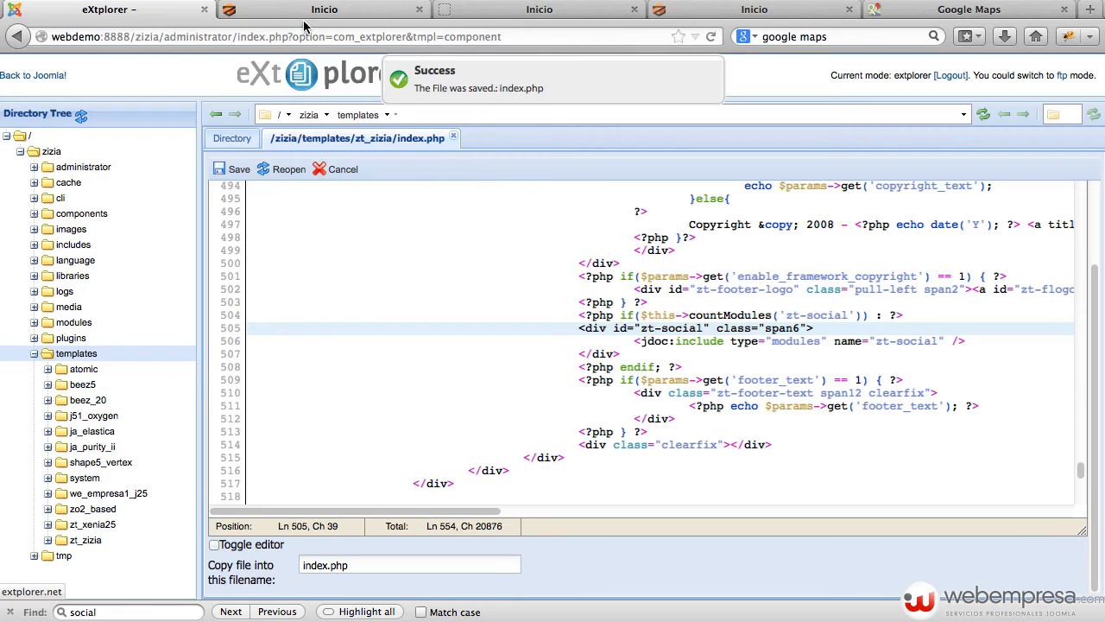
Reload the site's front page, check the footer's social icons and the rest of the page, and close the text search
click(304, 12)
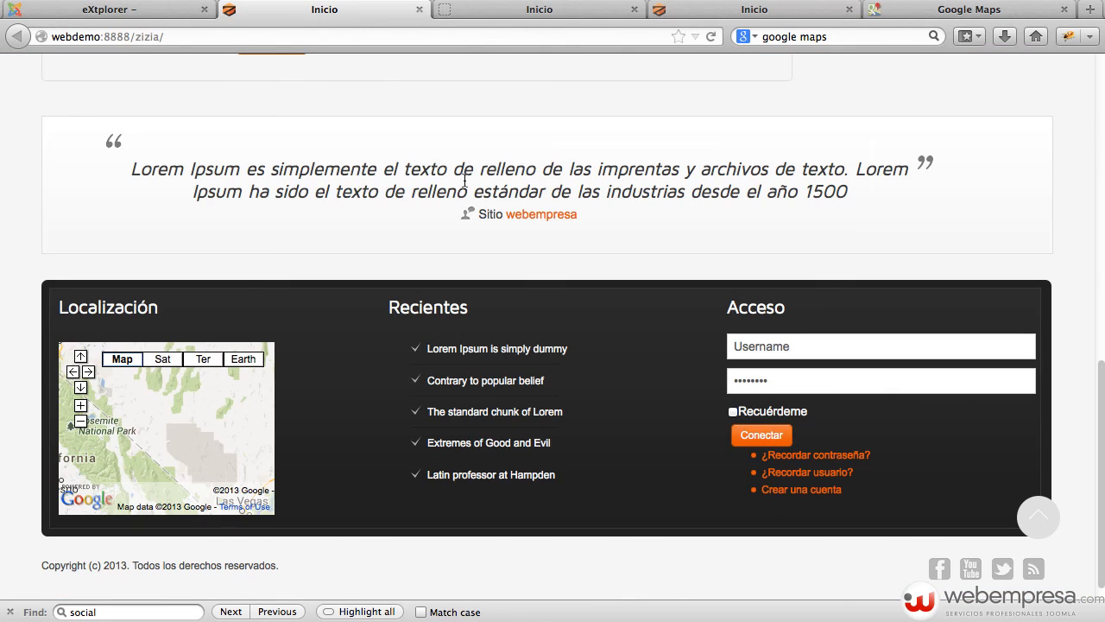
key(super+r)
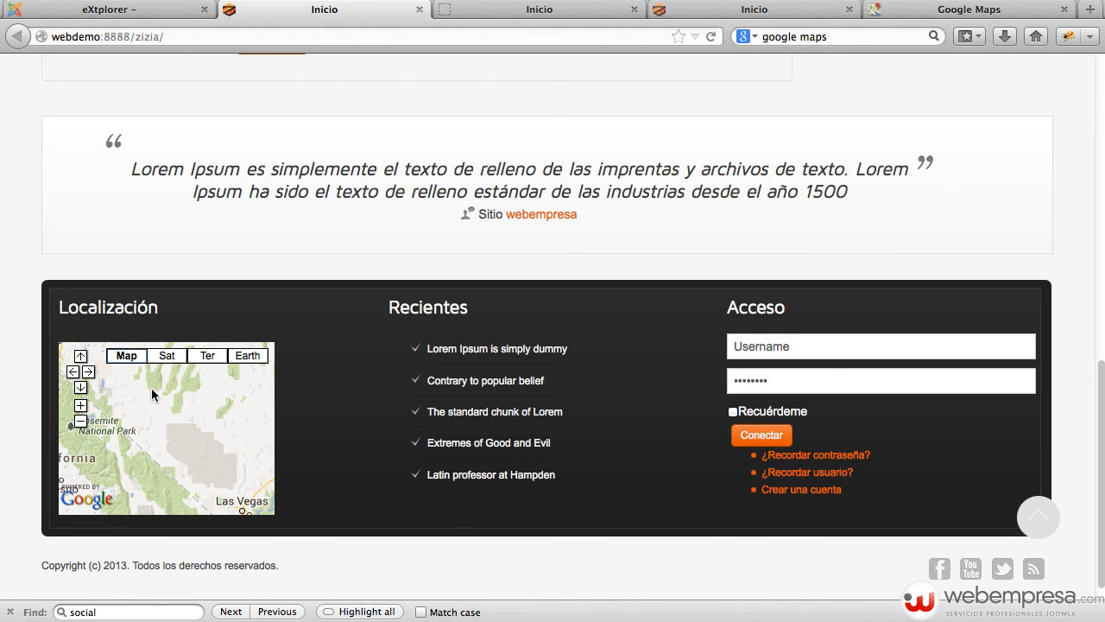
scroll(482, 308, up, 10)
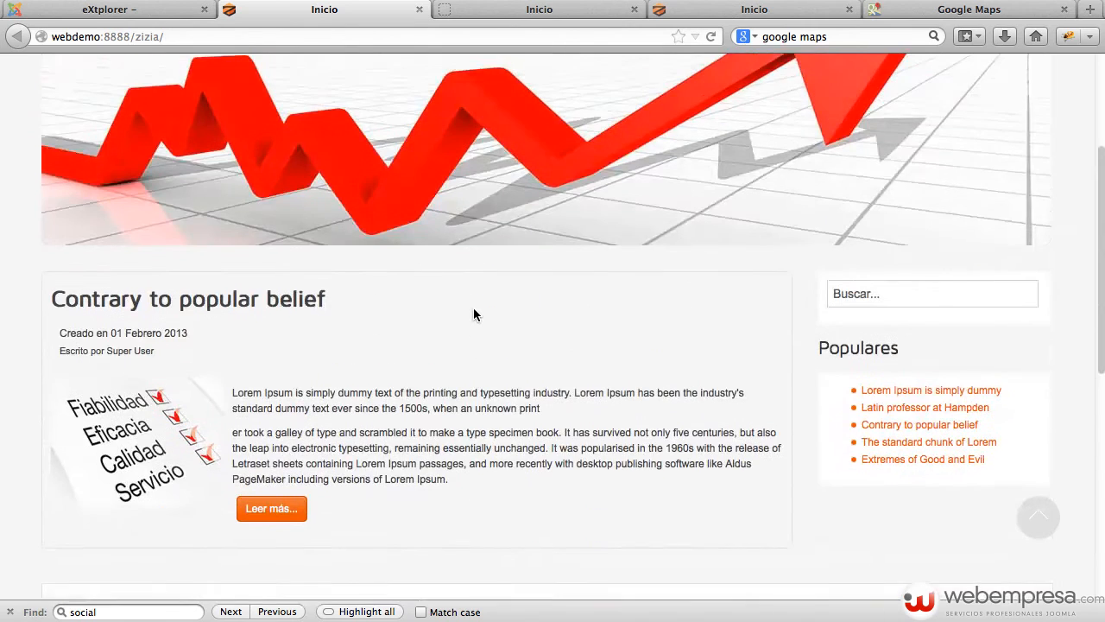
scroll(473, 307, down, 10)
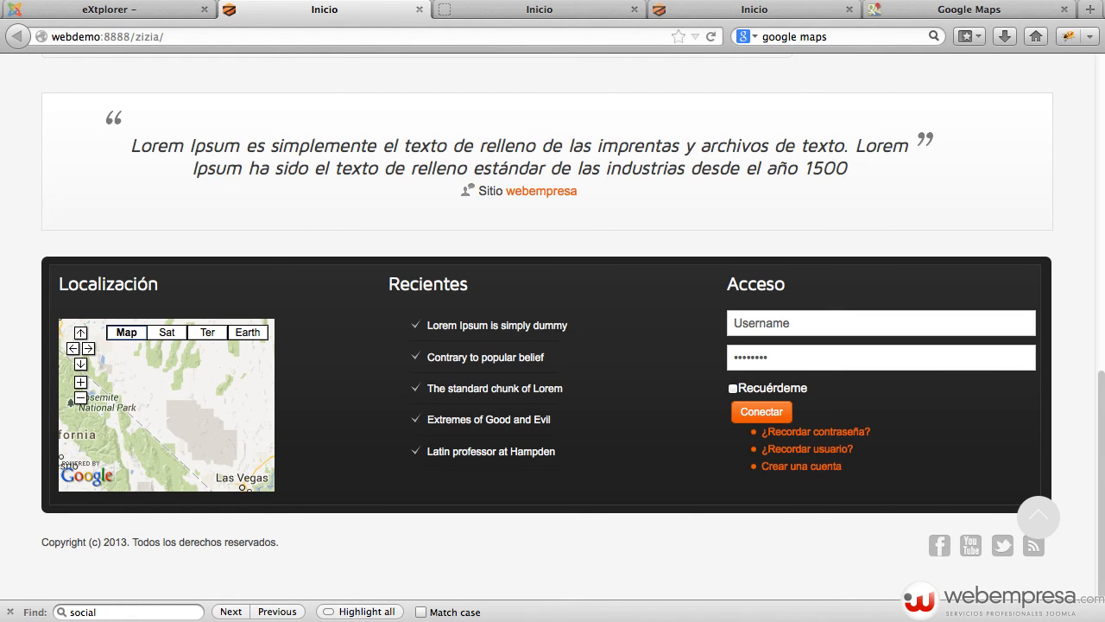
click(10, 612)
scroll(887, 547, up, 4)
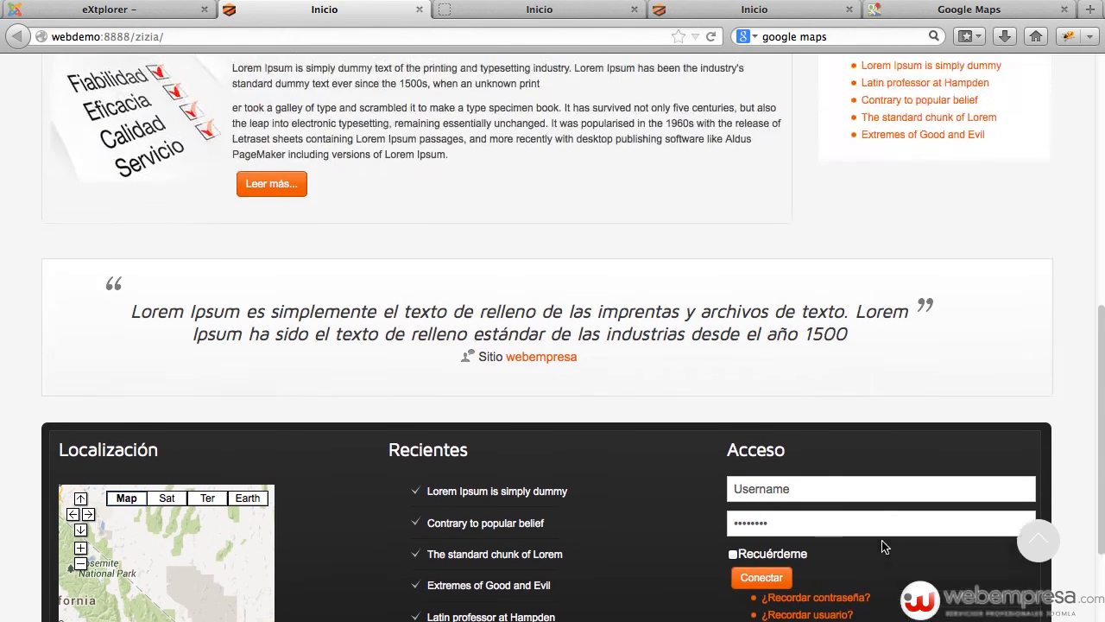
scroll(880, 547, down, 4)
scroll(880, 547, up, 4)
scroll(878, 541, up, 4)
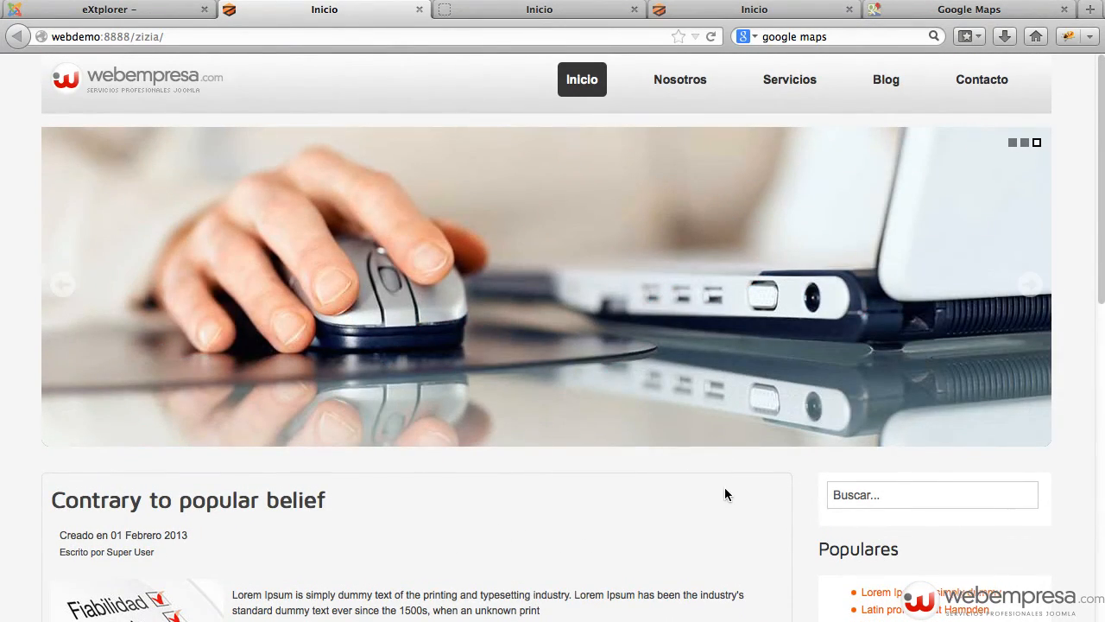
Return from the file manager to the Joomla administration and open the ZO2 Framework dashboard
click(89, 15)
click(16, 82)
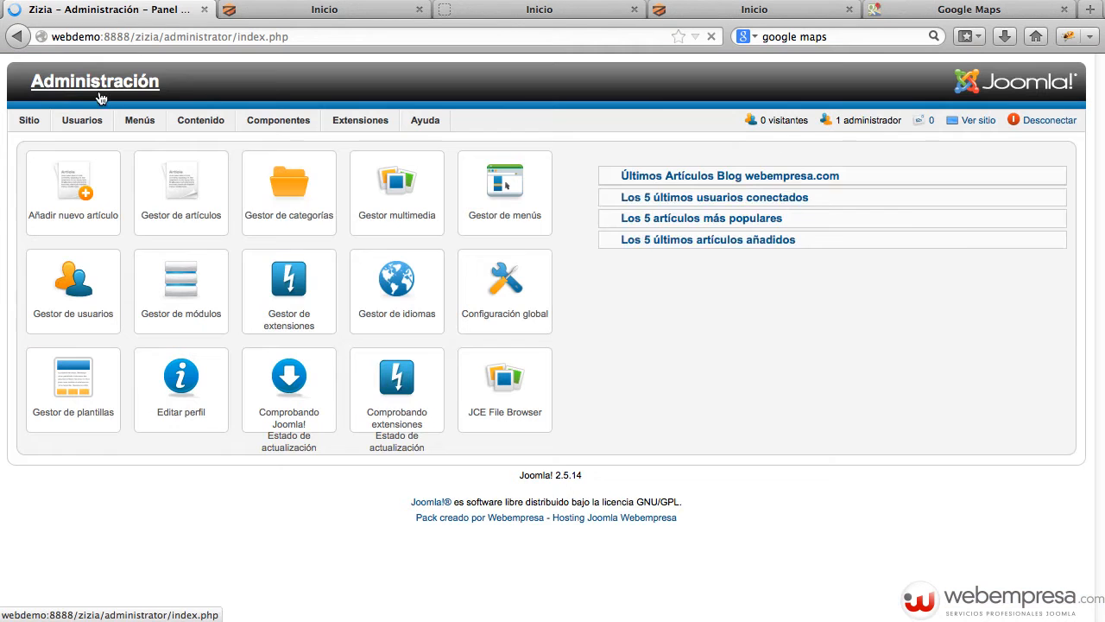
mouse_move(278, 120)
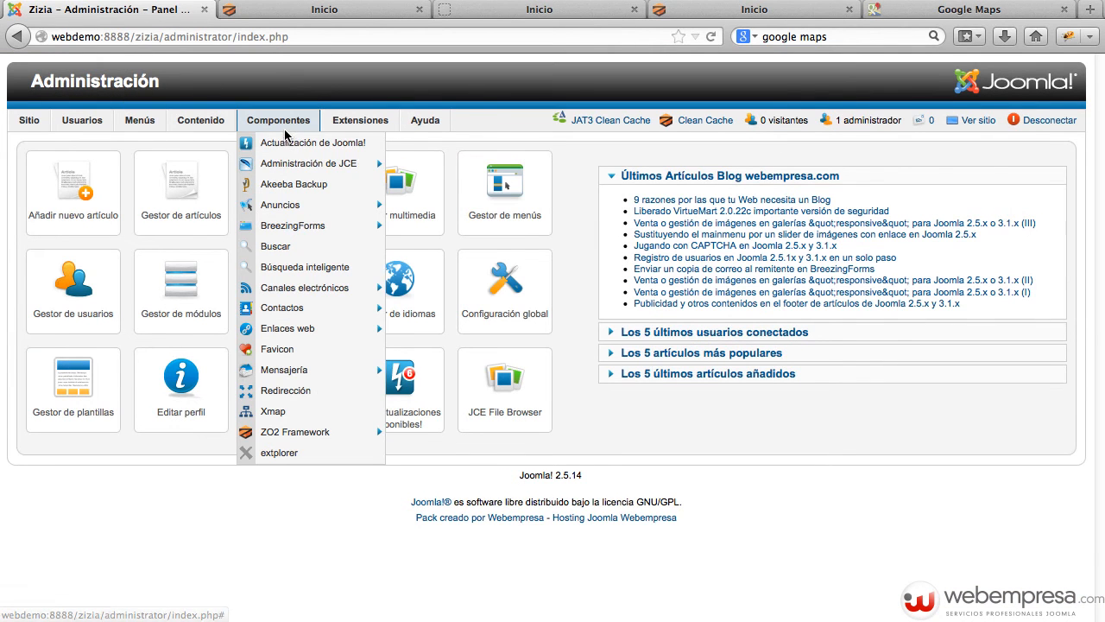
click(294, 432)
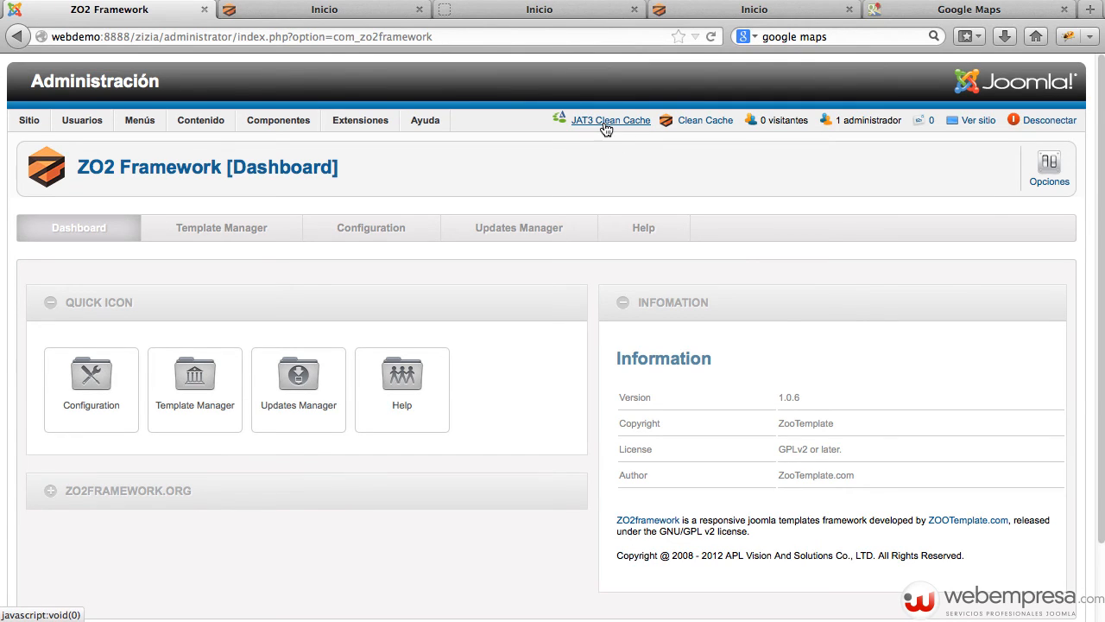
Filter the plugin manager by "t3" and disable the JA T3 Framework plugin
mouse_move(373, 124)
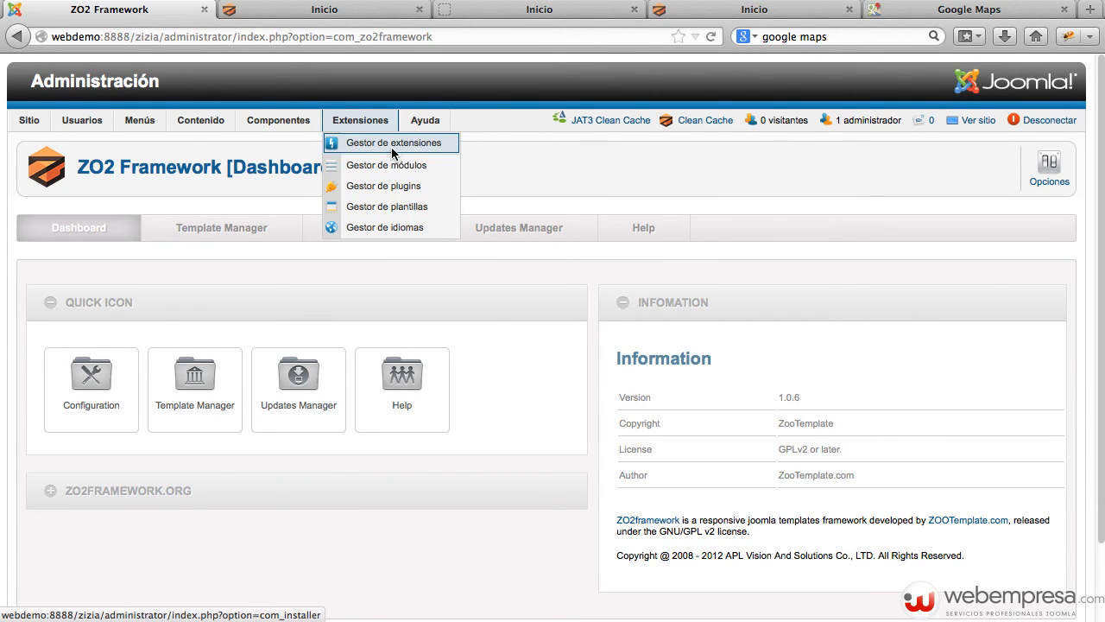
mouse_move(332, 114)
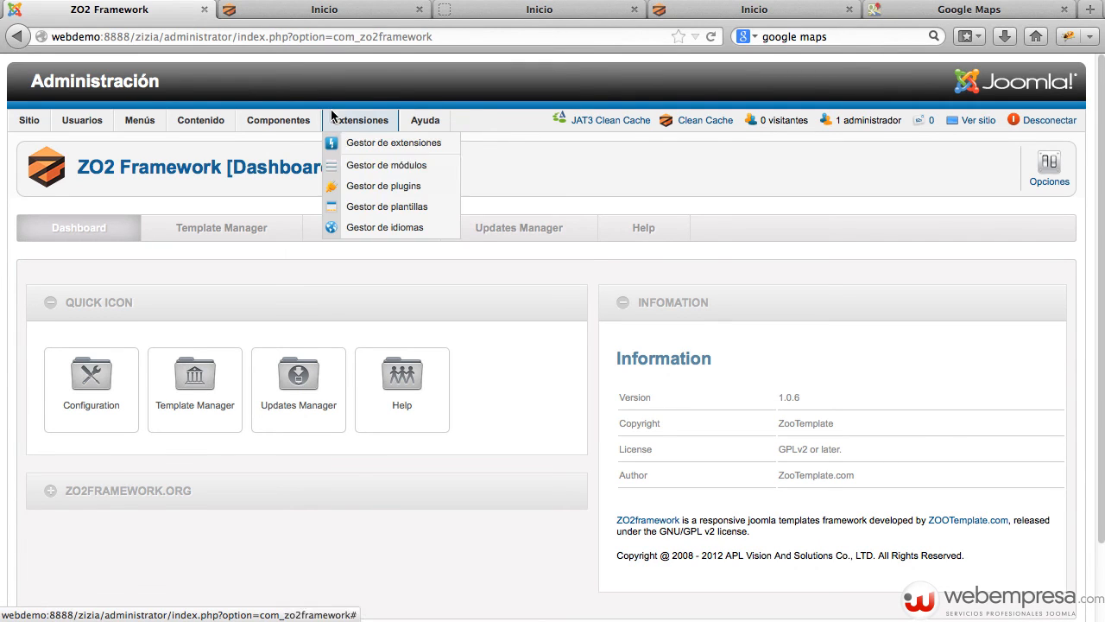
click(368, 189)
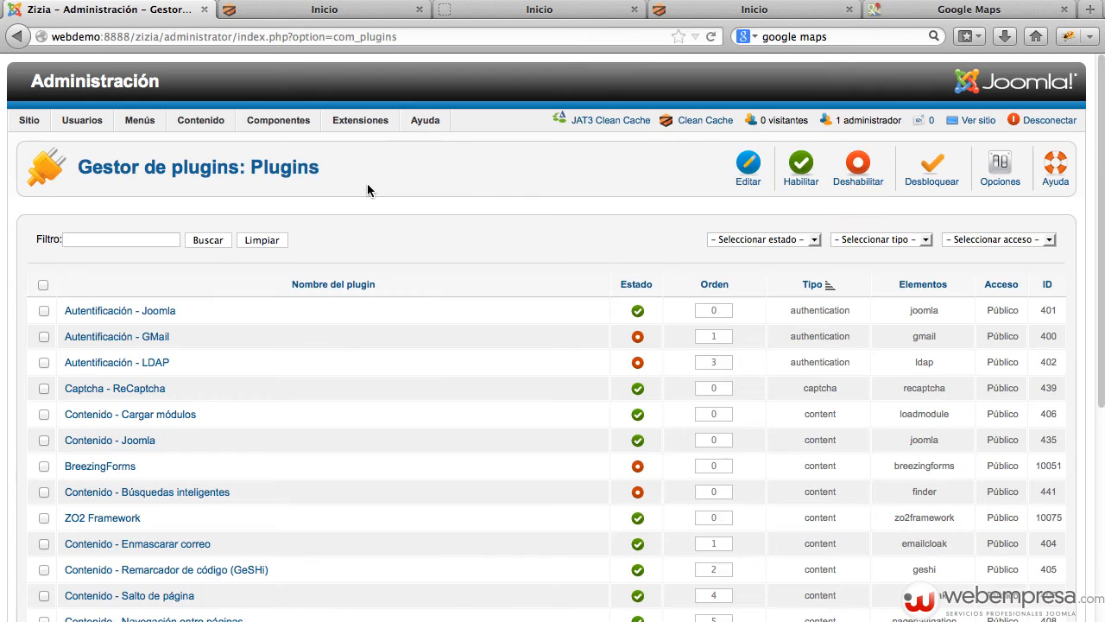
text(t3)
key(Return)
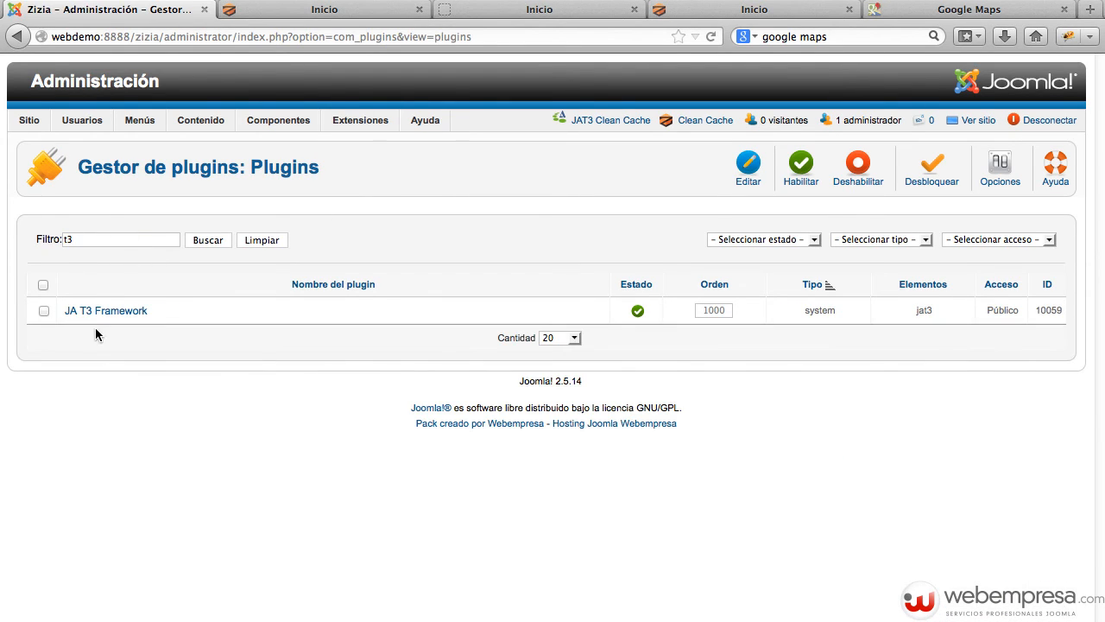
click(639, 313)
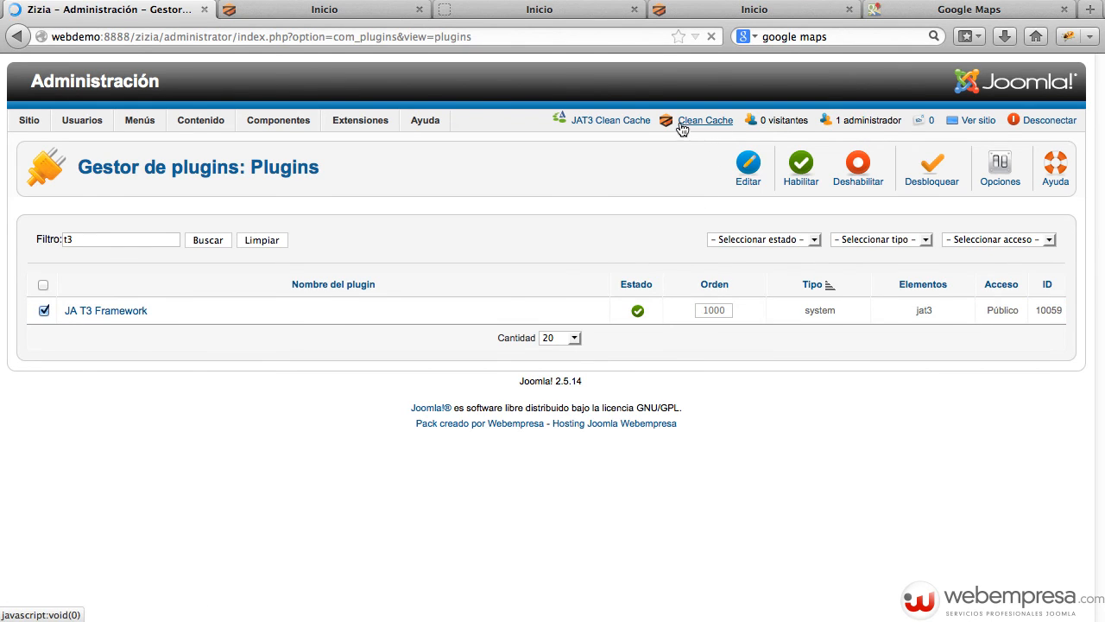
Open the ZT_ZIZIA template for editing in the ZO2 Framework Template Manager
mouse_move(275, 120)
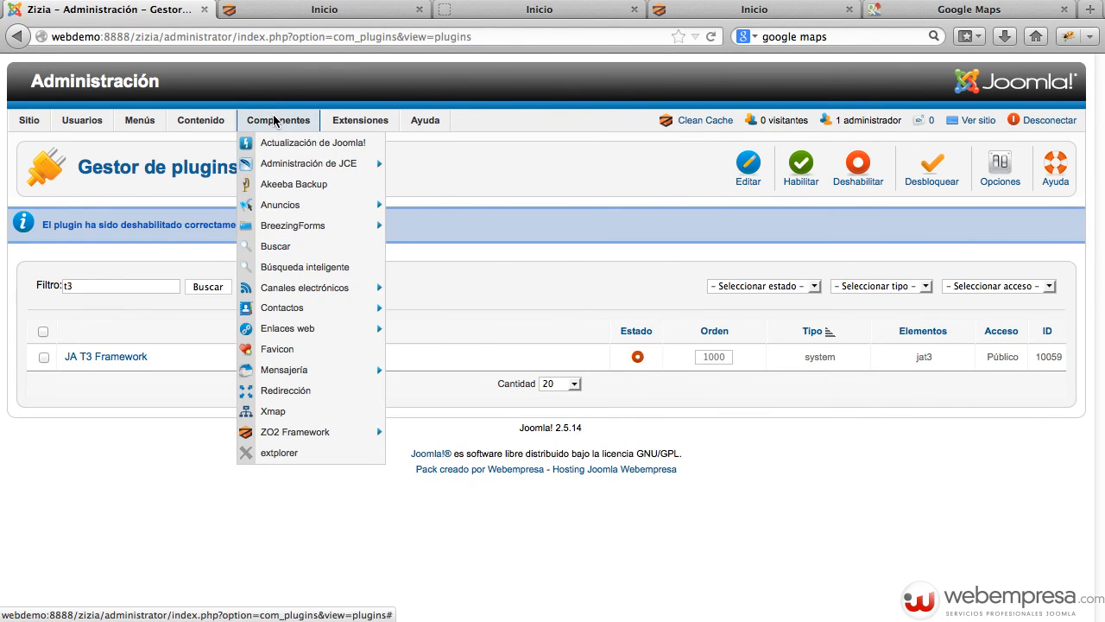
mouse_move(271, 439)
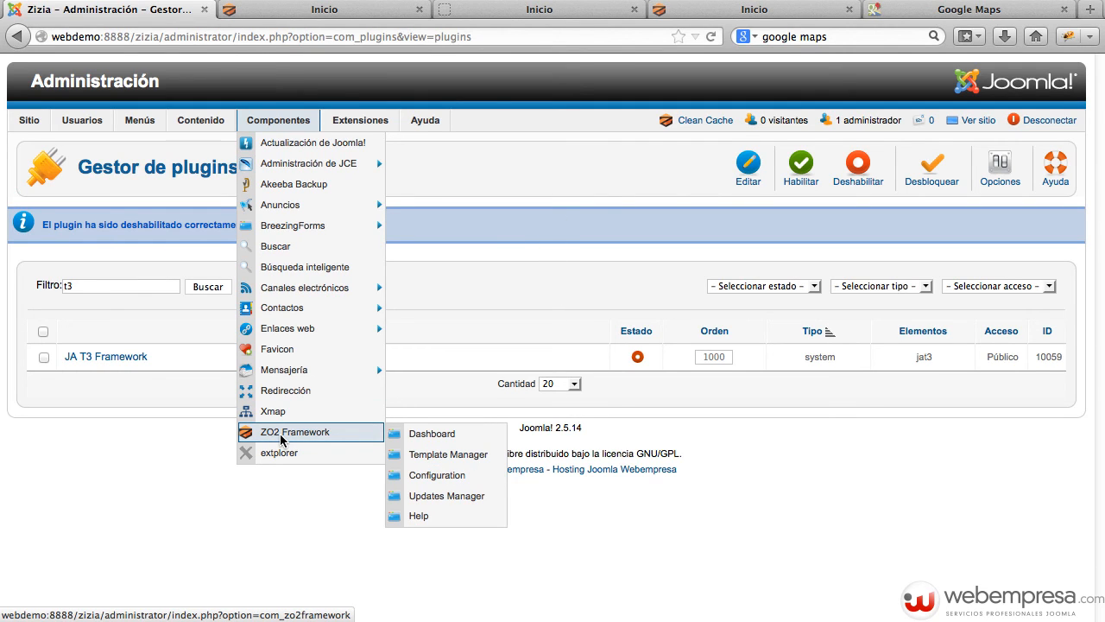
click(281, 440)
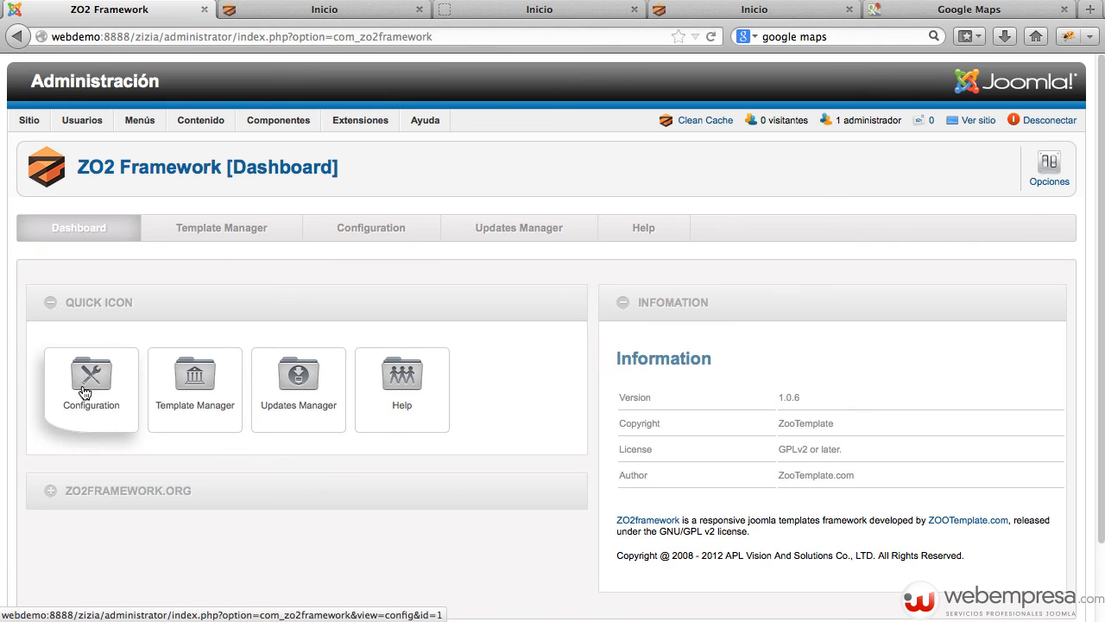
click(215, 236)
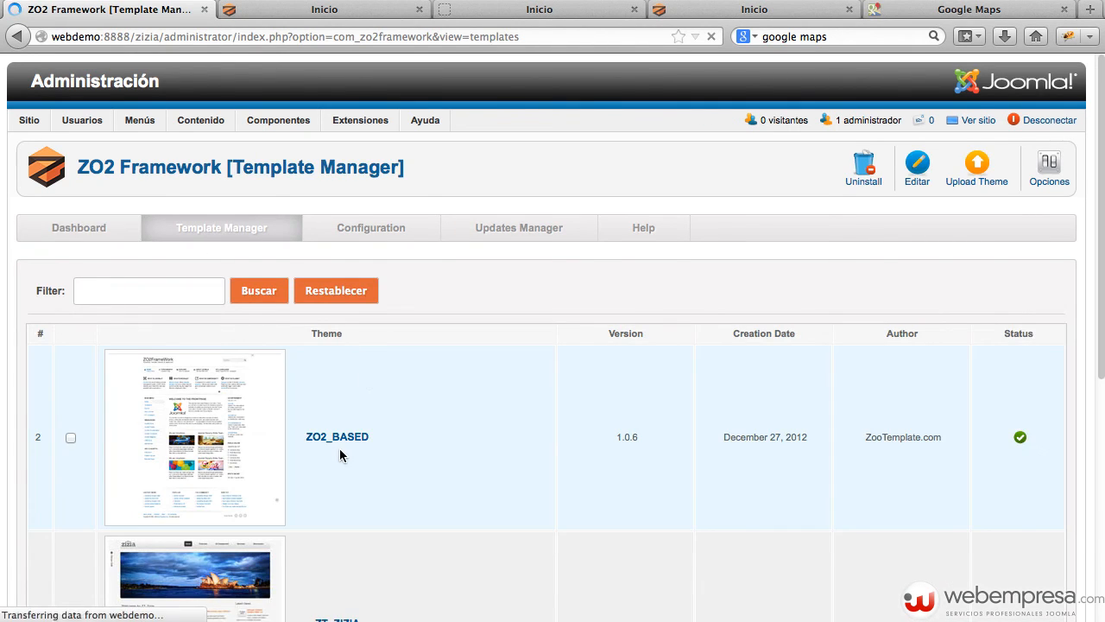
scroll(340, 448, down, 5)
click(336, 321)
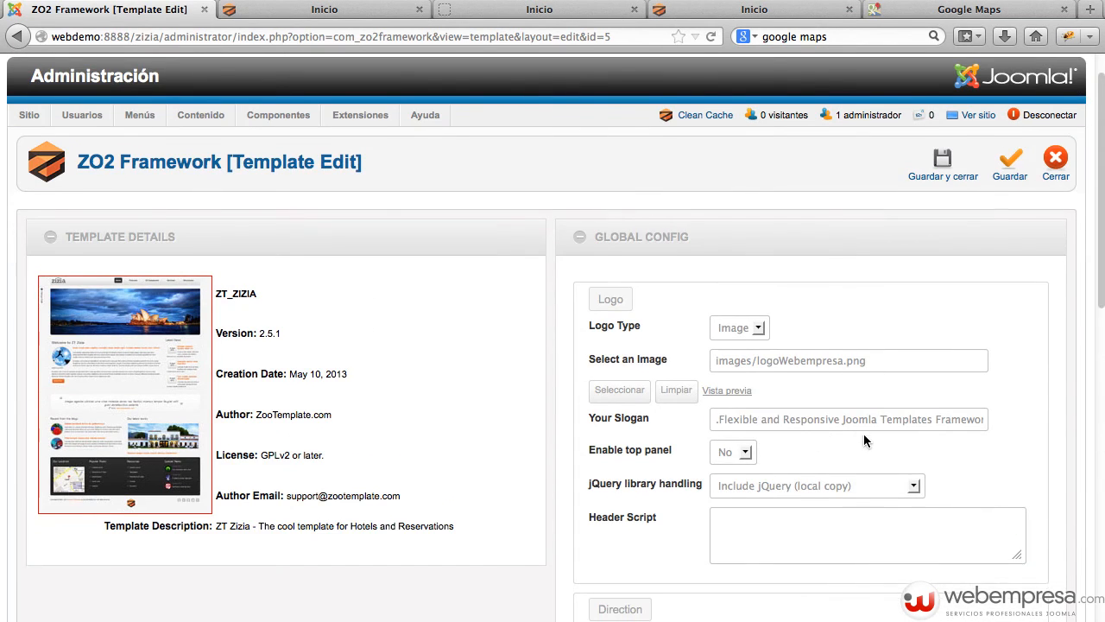
scroll(864, 436, down, 10)
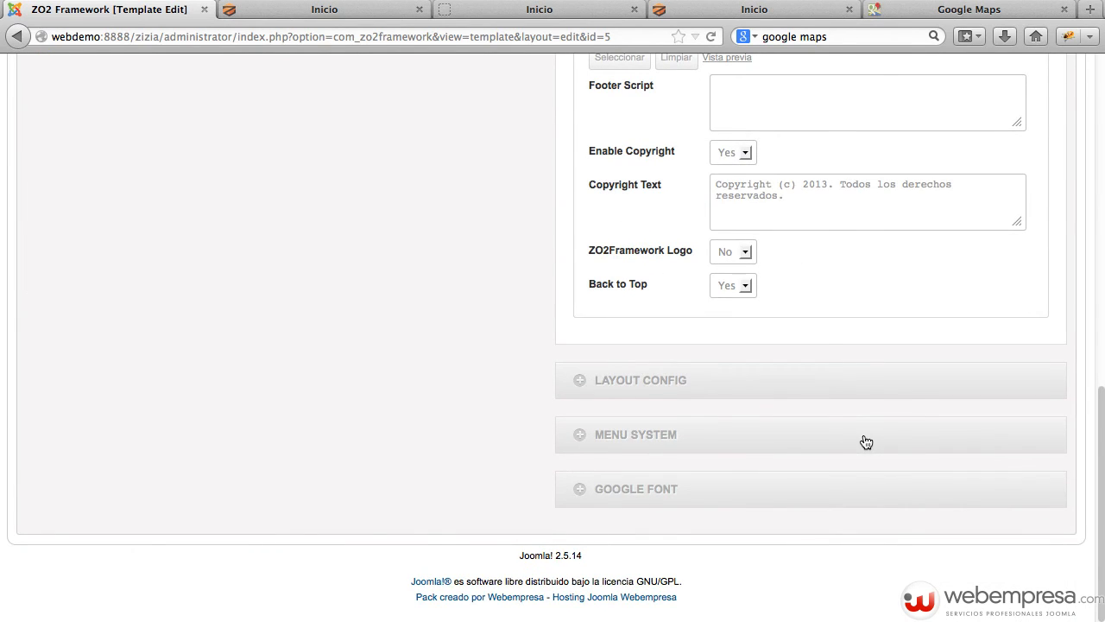
Look at the template's Layout Config section, close the template and return to the ZO2 Framework dashboard
click(640, 382)
click(1051, 122)
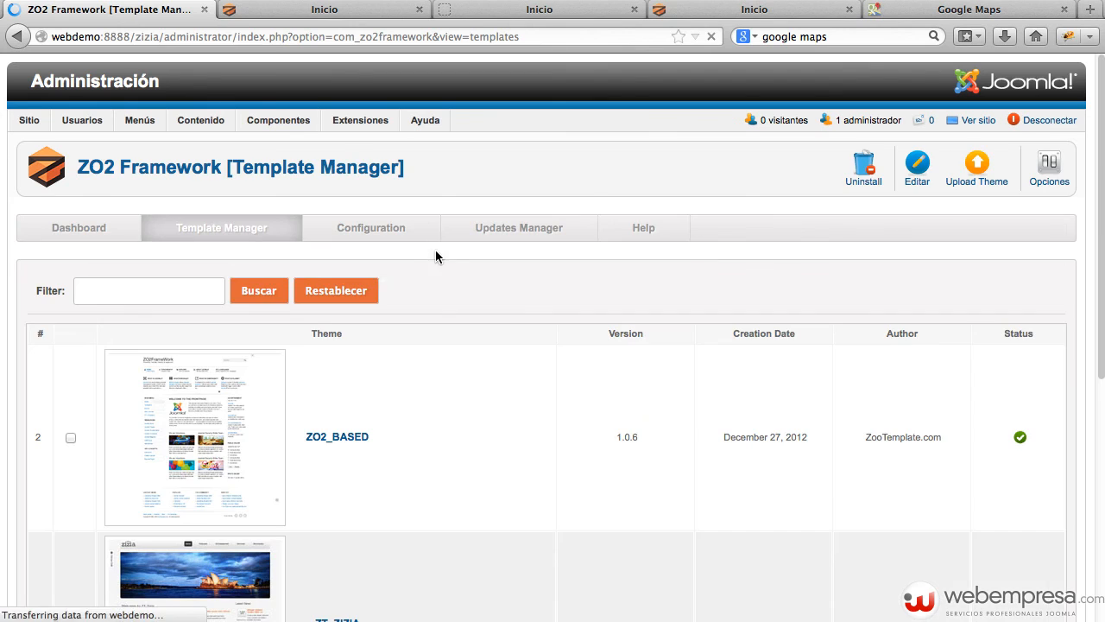
click(91, 234)
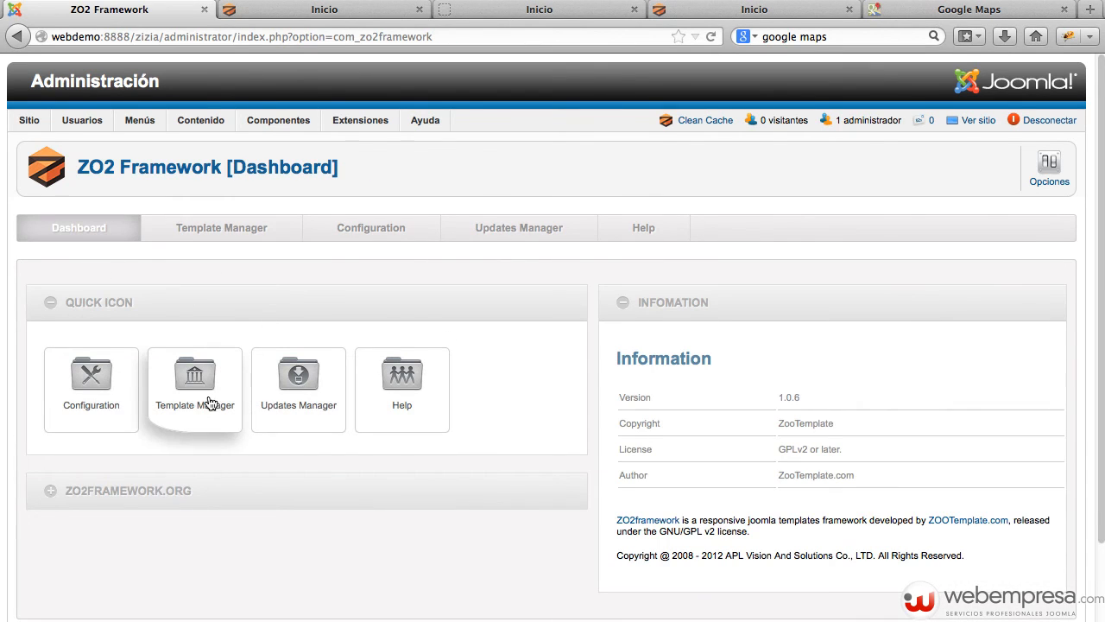
Review the ZO2 Framework configuration, including the optimization, Blogping, cache and Smart Resizer settings, and return to the site's front page
click(102, 405)
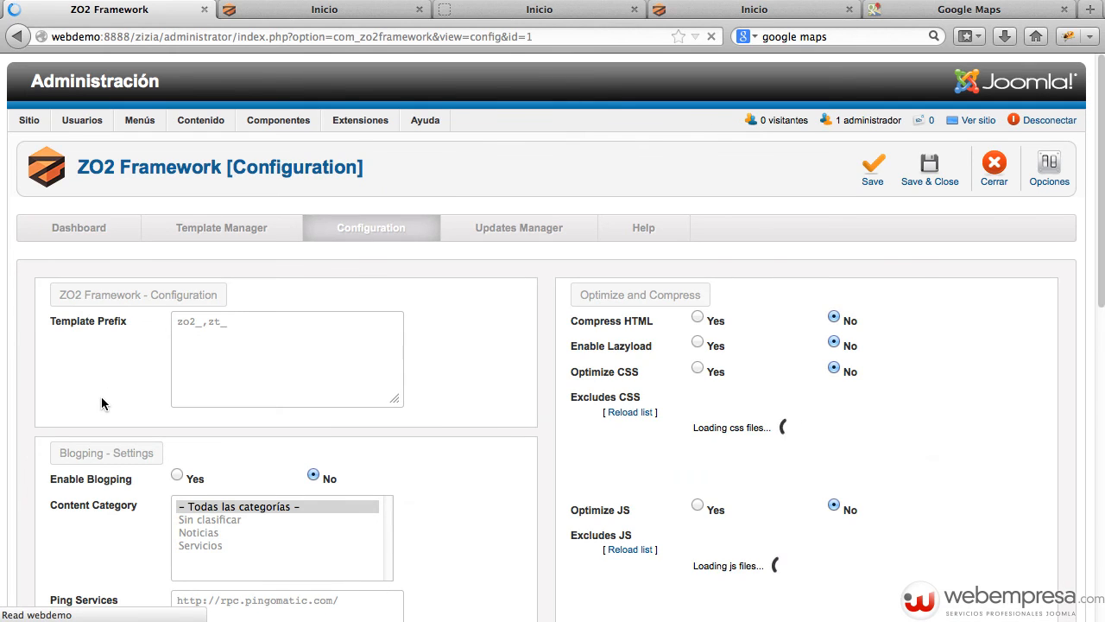
click(283, 369)
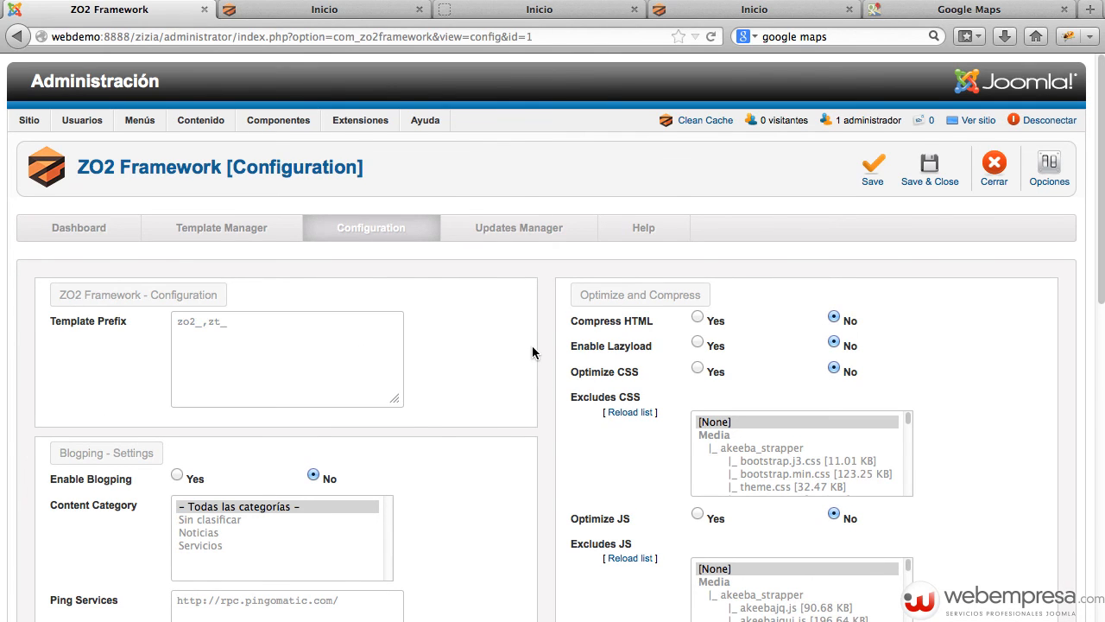
scroll(533, 349, down, 3)
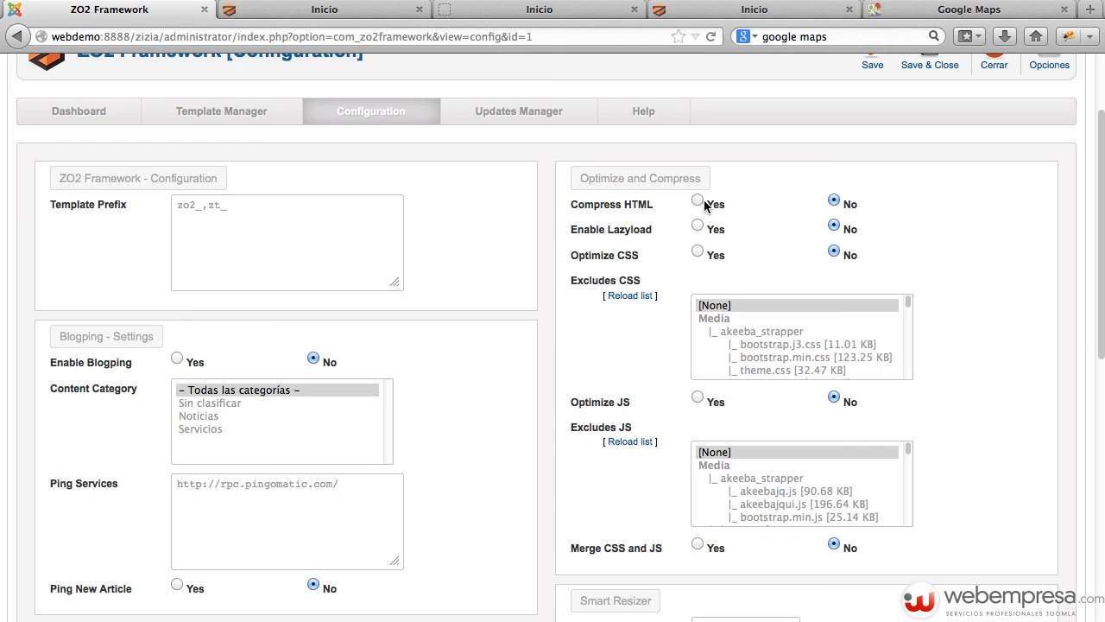
scroll(950, 261, down, 5)
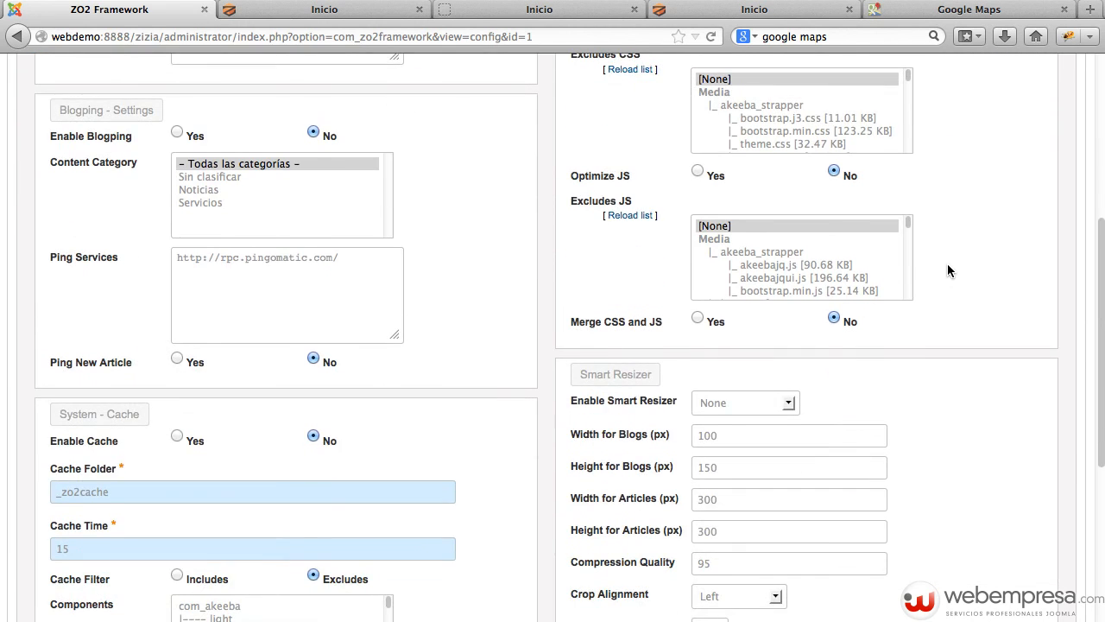
scroll(948, 268, up, 5)
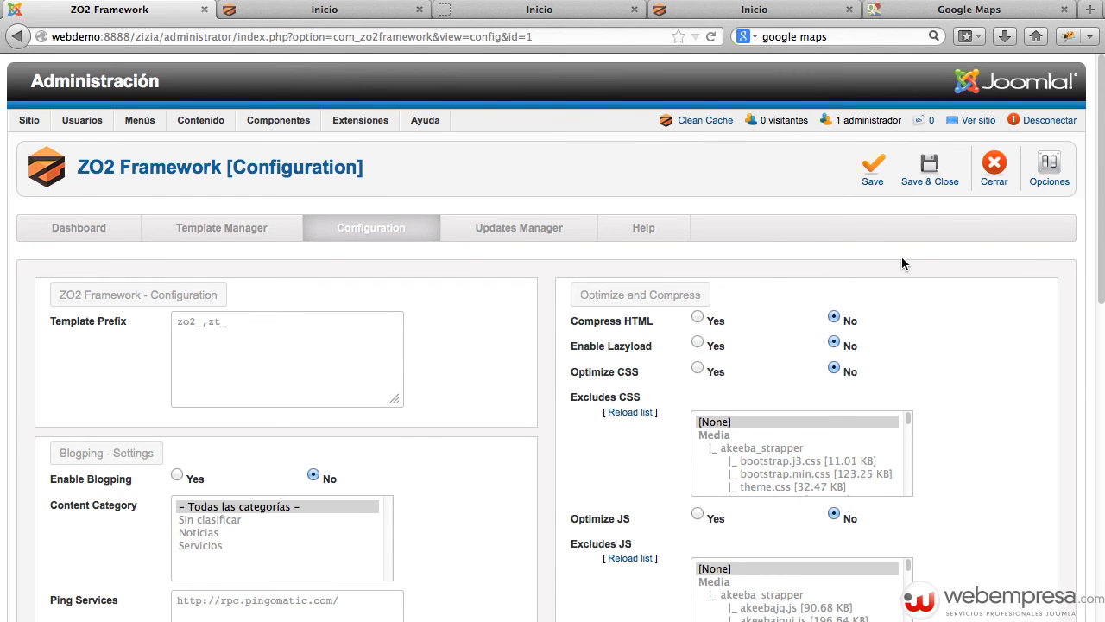
click(295, 10)
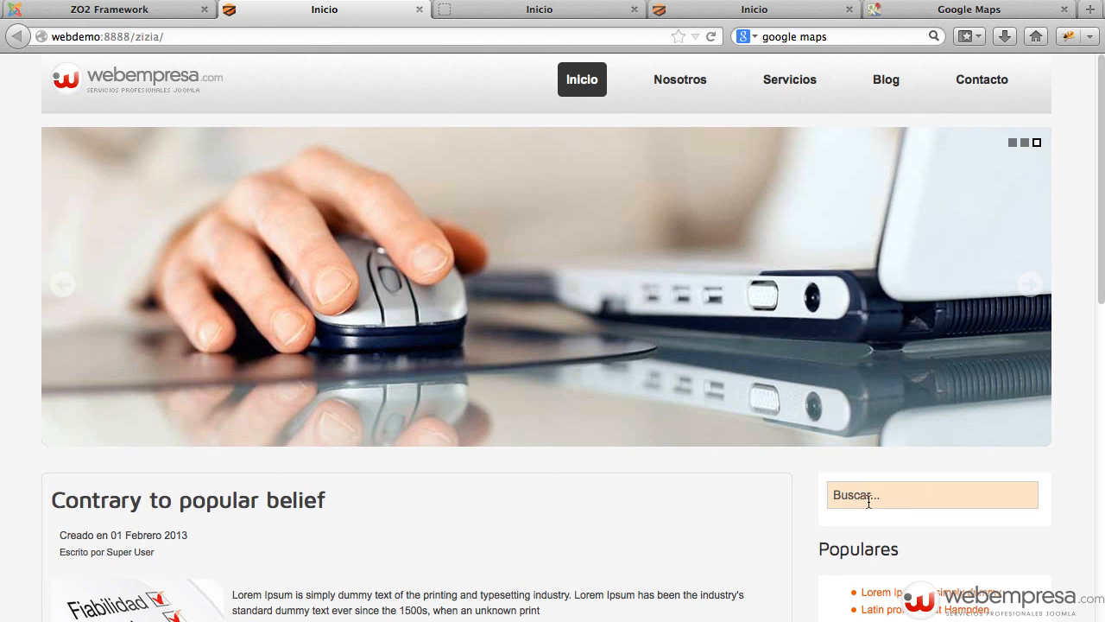